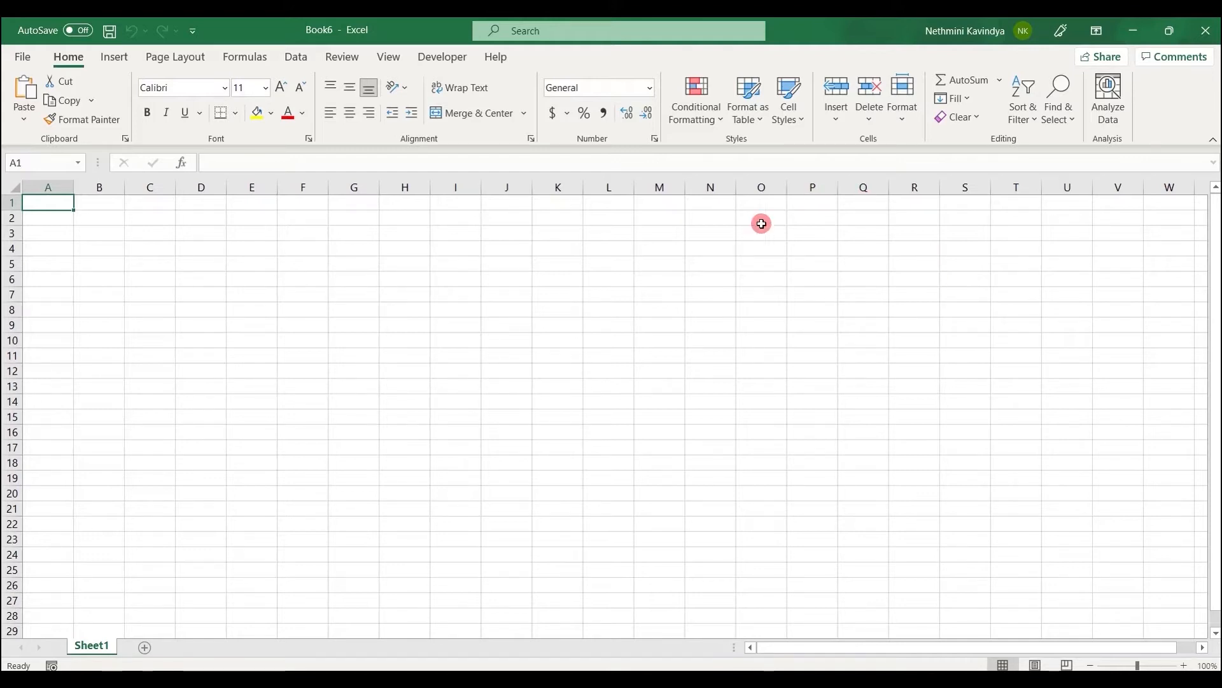
Enter the numbers 1, 2 and 3 in cells A1 to A3.
double_click(55, 206)
type("1")
key("Return")
type("2")
key("Return")
type("3")
key("Return")
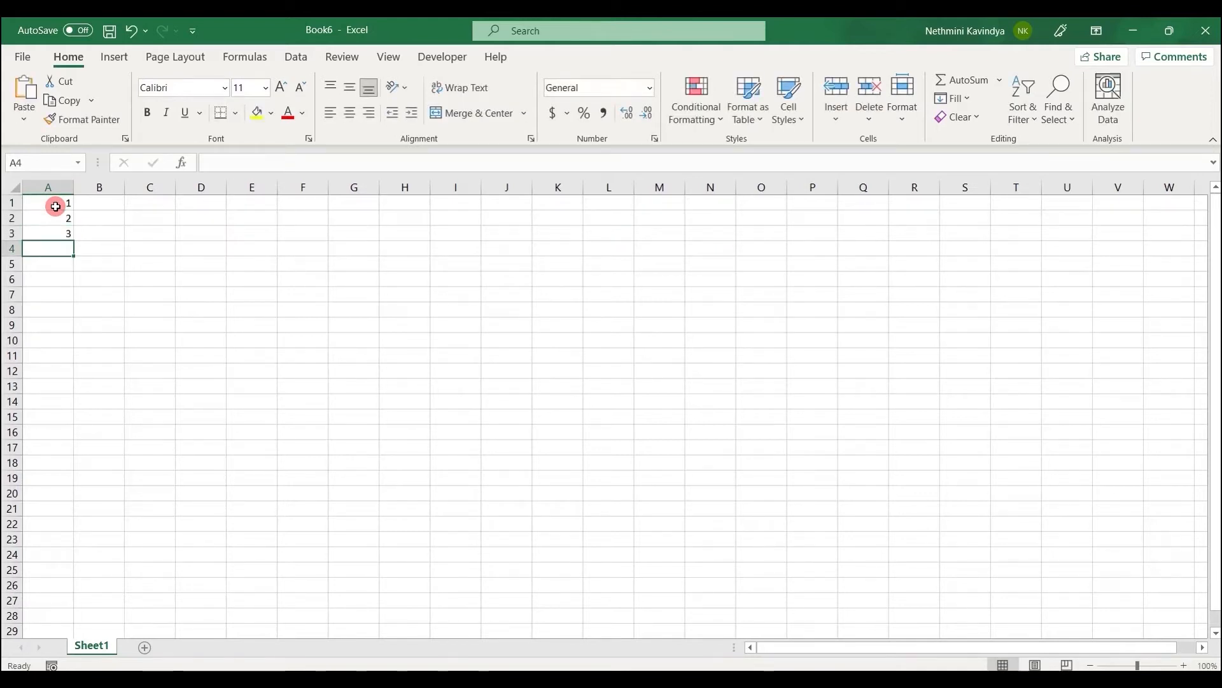
Enter 1 and 2 in cells C1 and C2 and extend the pair as a number series down to C10.
left_click(138, 203)
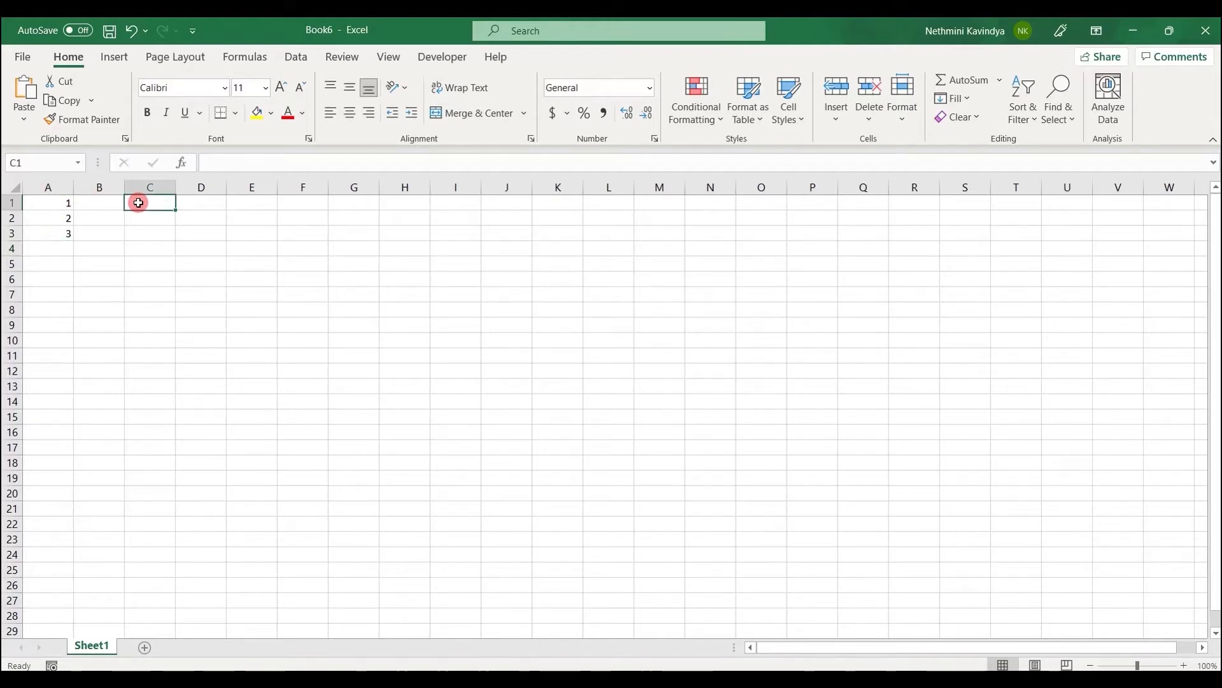
type("1")
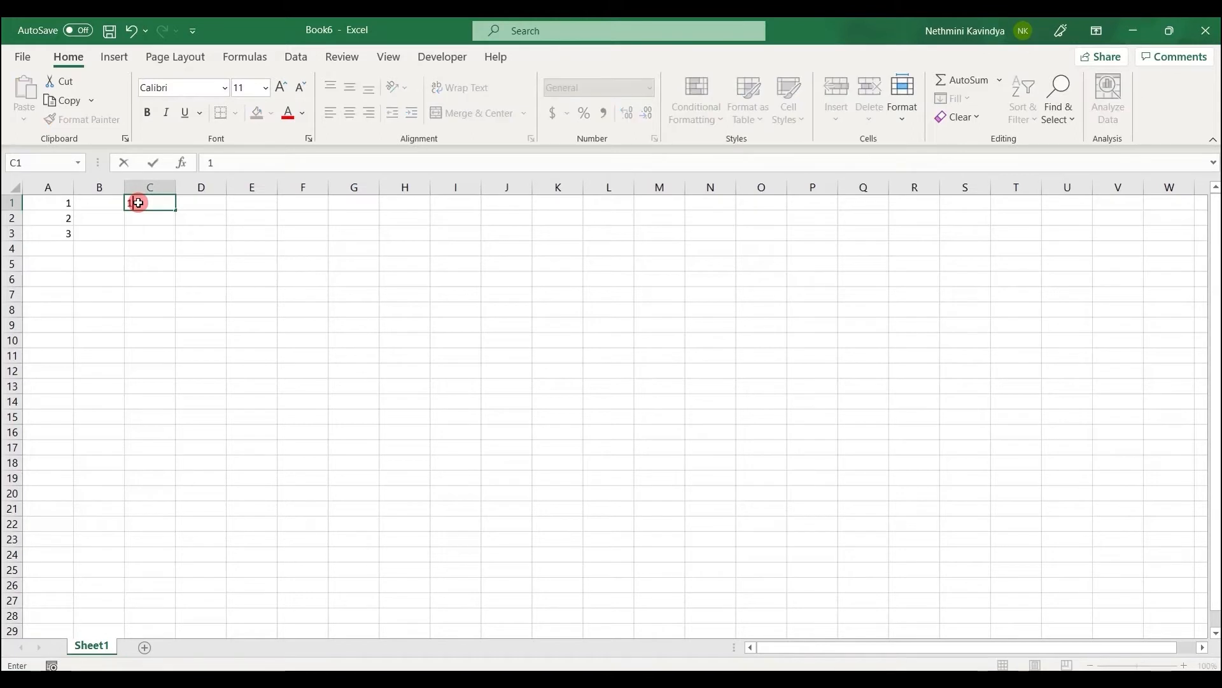
key("Return")
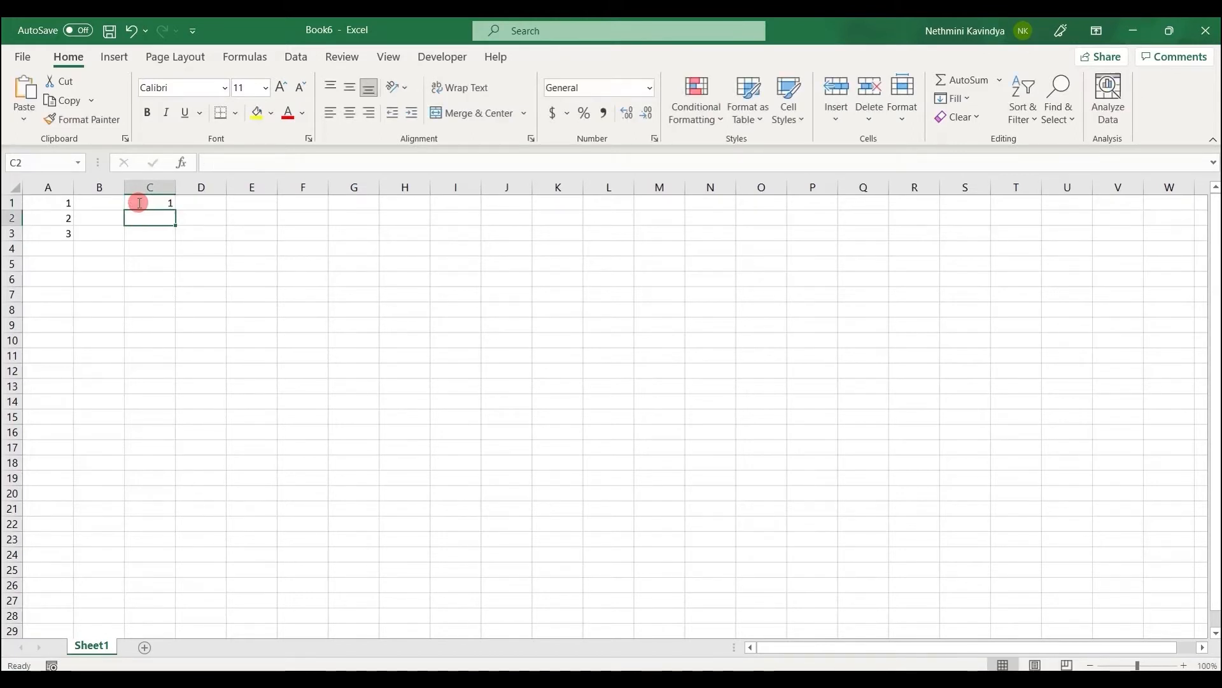
type("2")
key("Return")
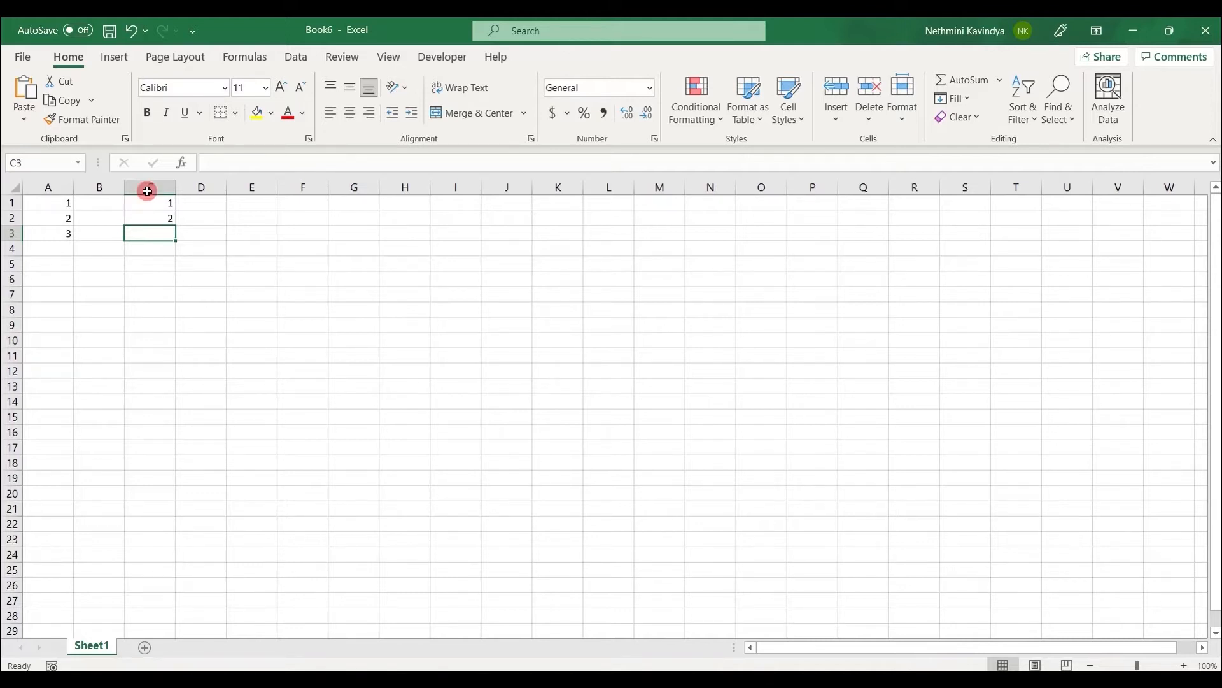
left_click_drag(159, 202, 163, 212)
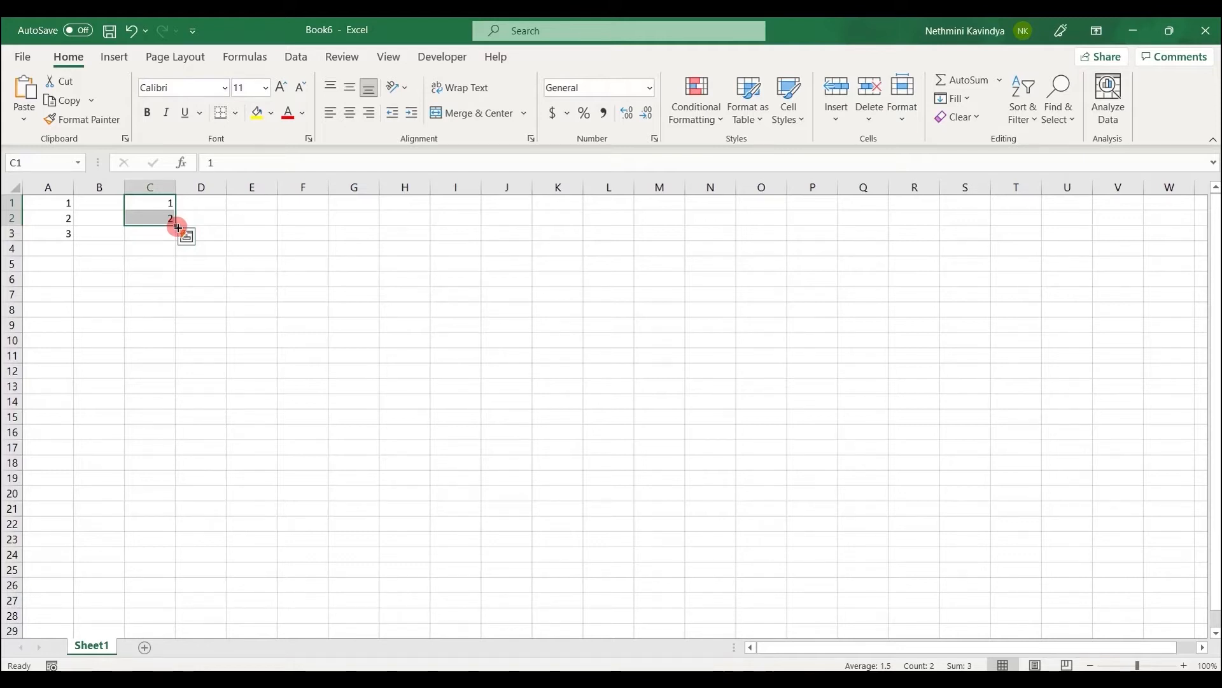
left_click_drag(178, 227, 165, 343)
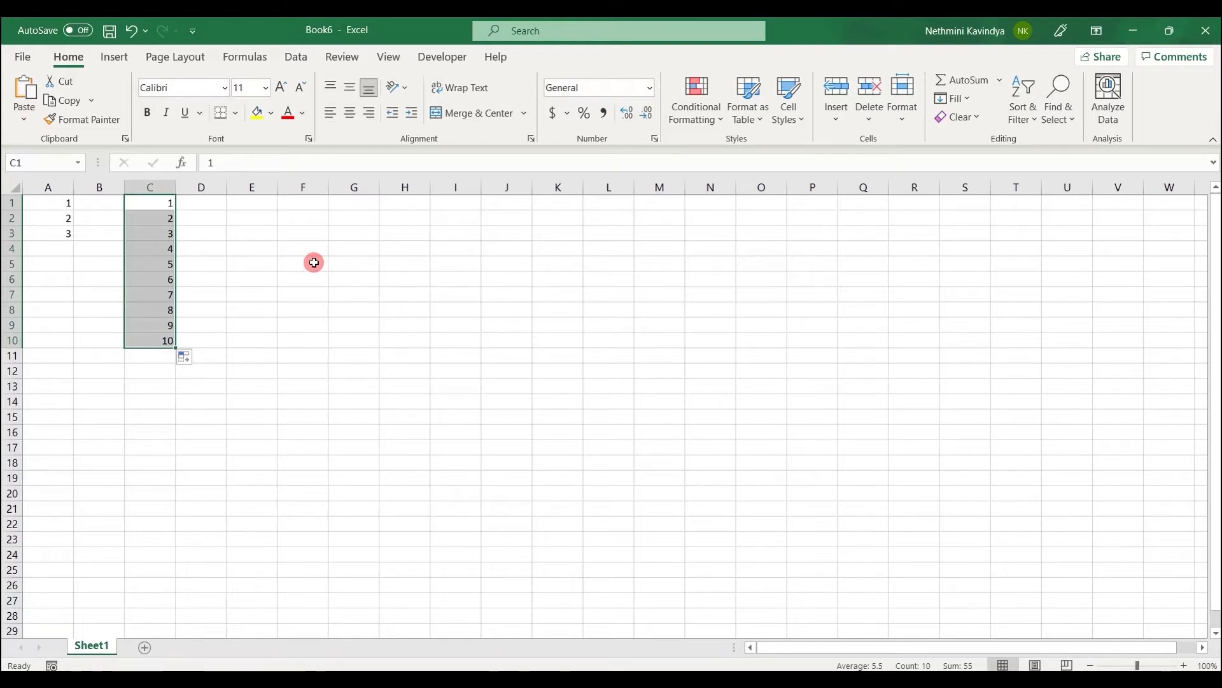
Enter 1 in cell E1 and autofill it down to E10.
left_click(266, 201)
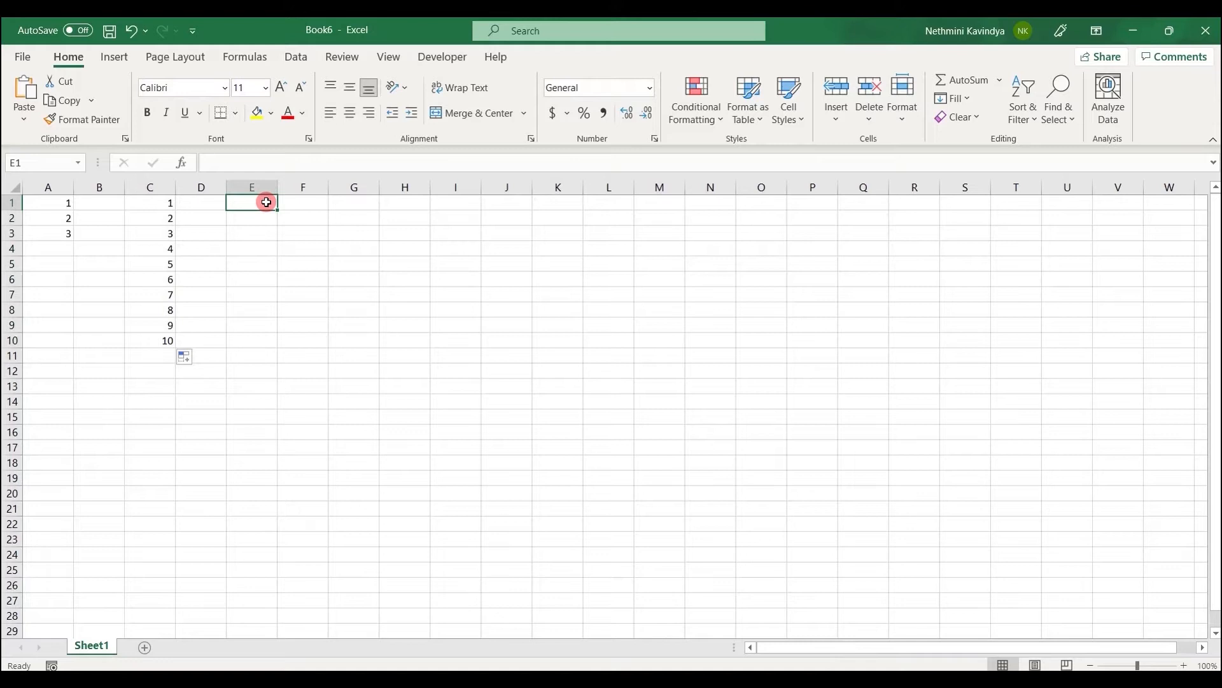
type("1")
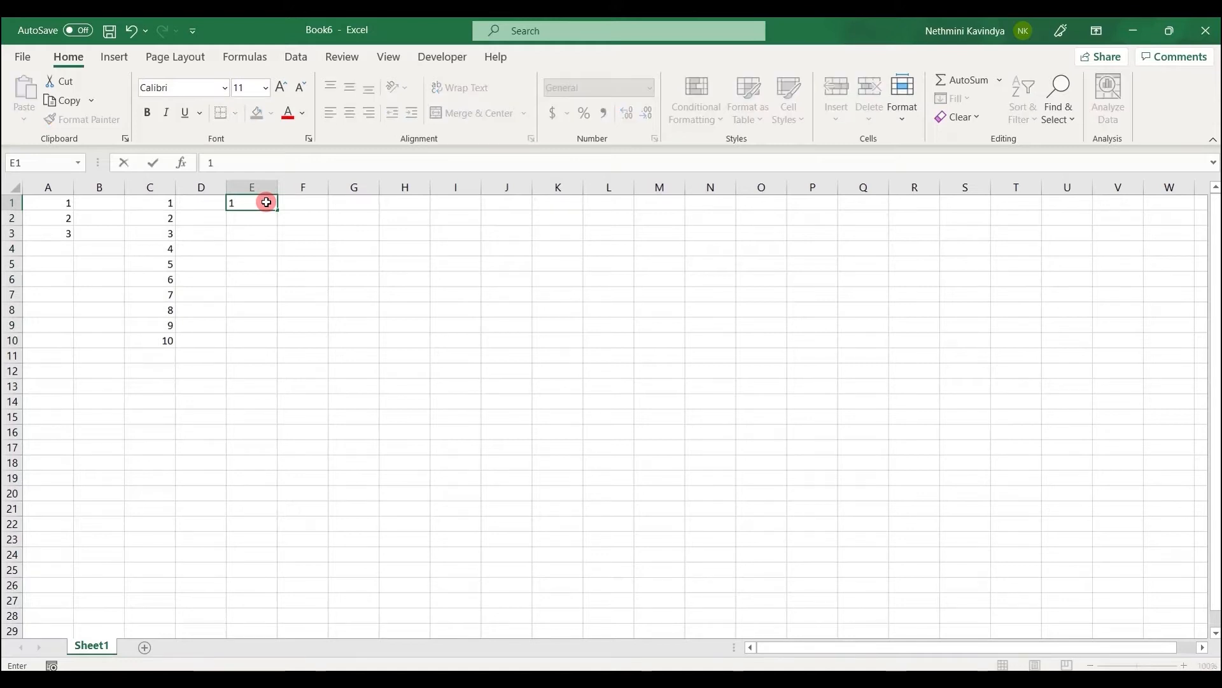
key("Return")
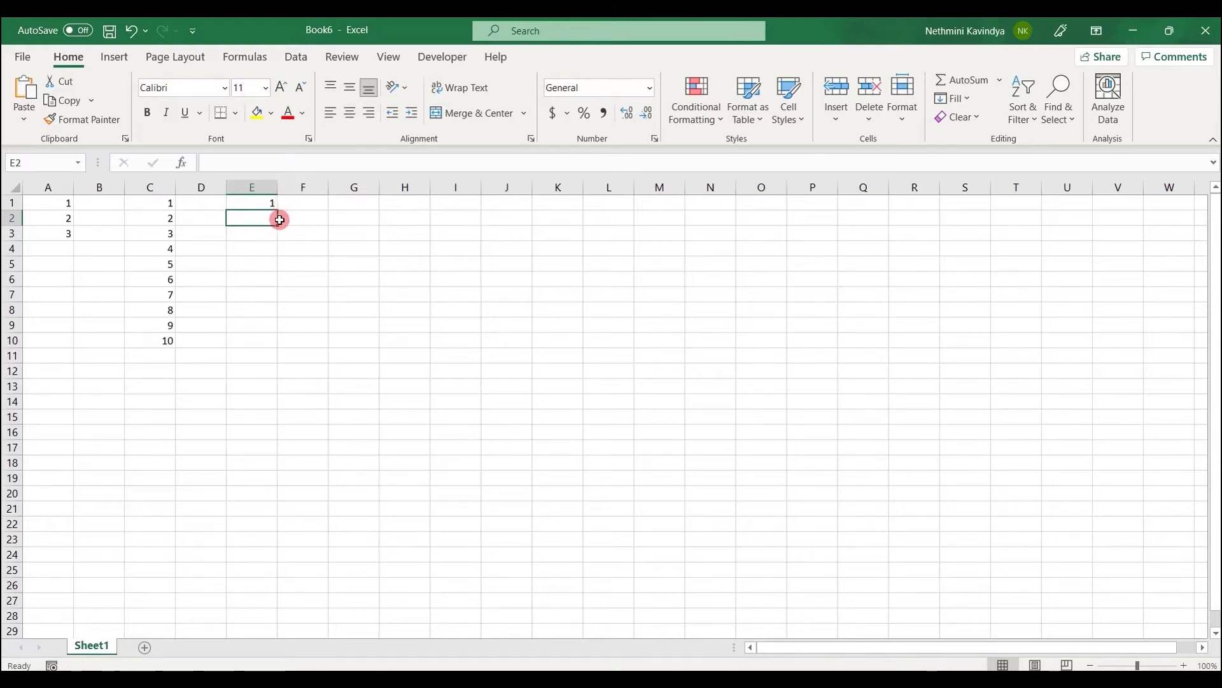
left_click(271, 203)
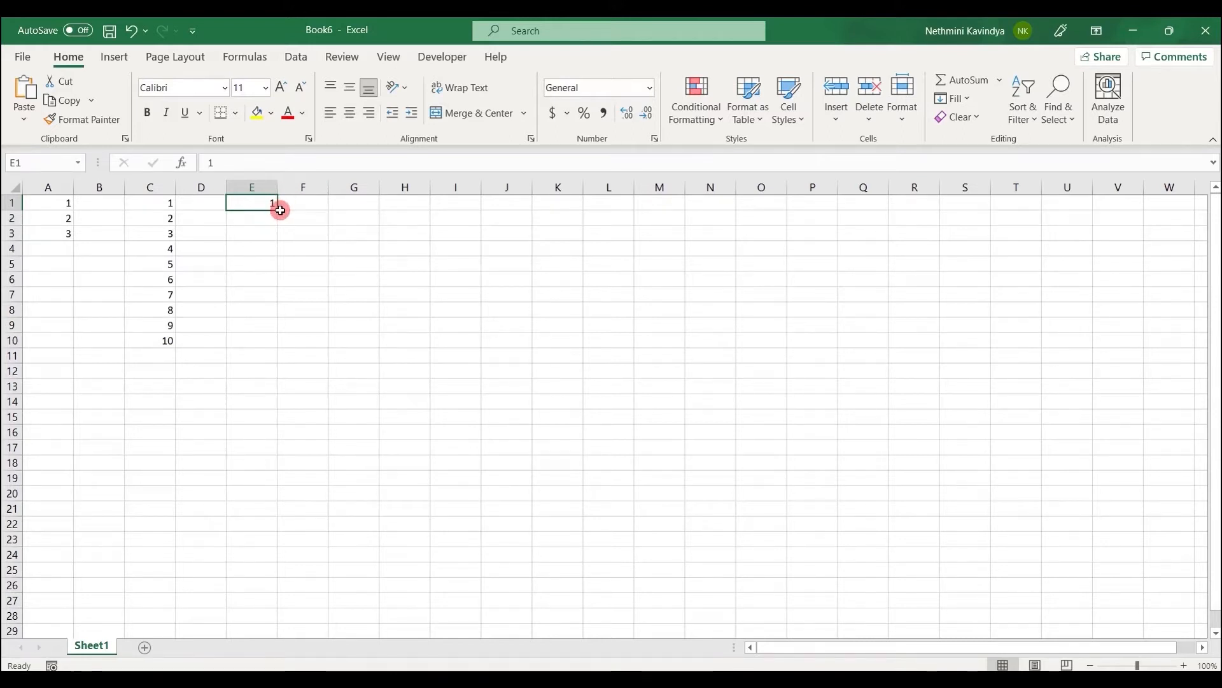
left_click_drag(279, 211, 273, 342)
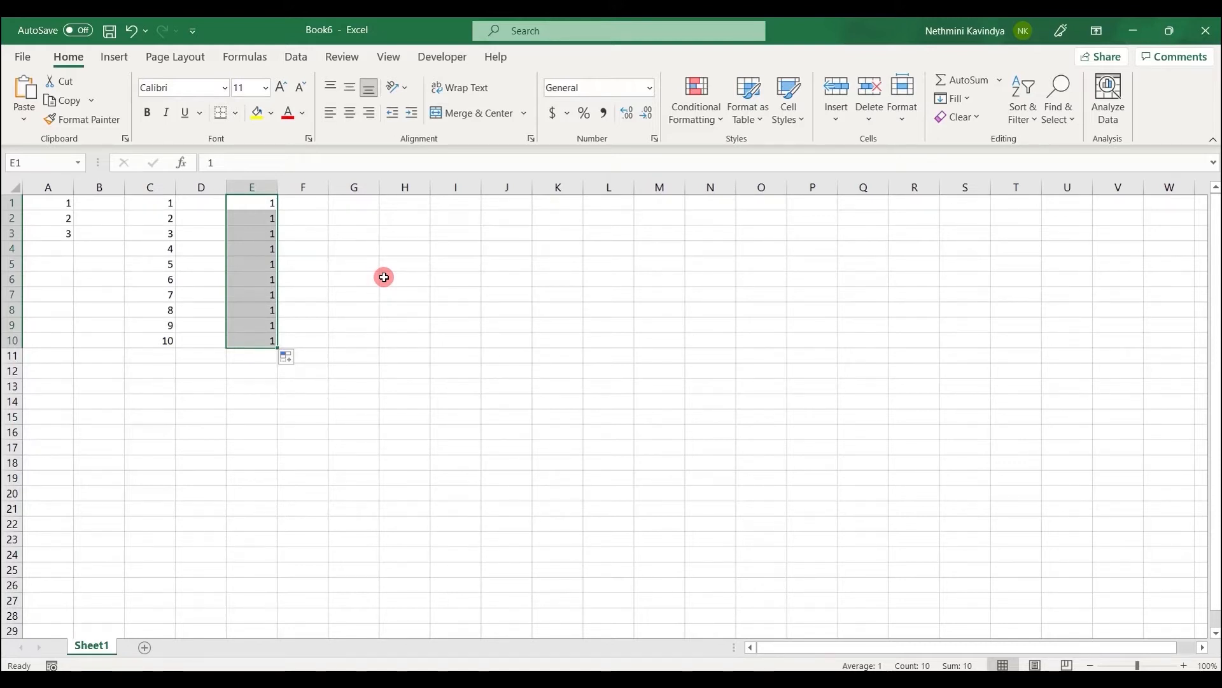
Change the autofill option for E1 to E10 to Fill Series.
left_click(262, 207)
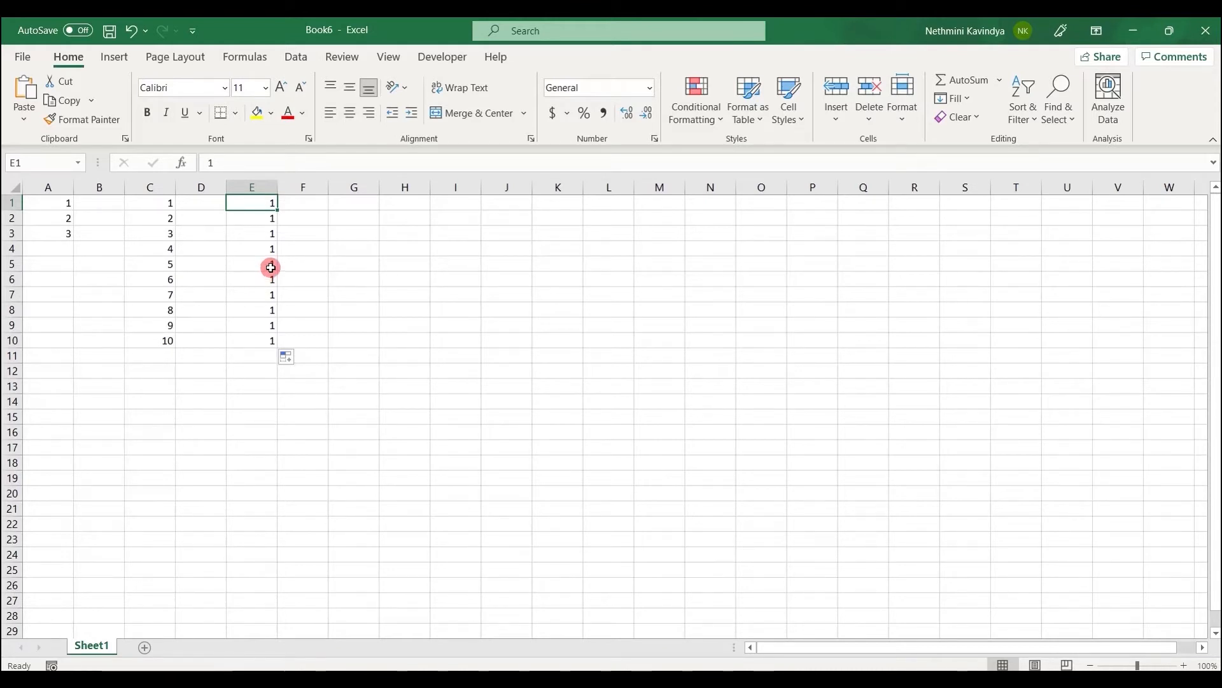
left_click_drag(257, 203, 258, 340)
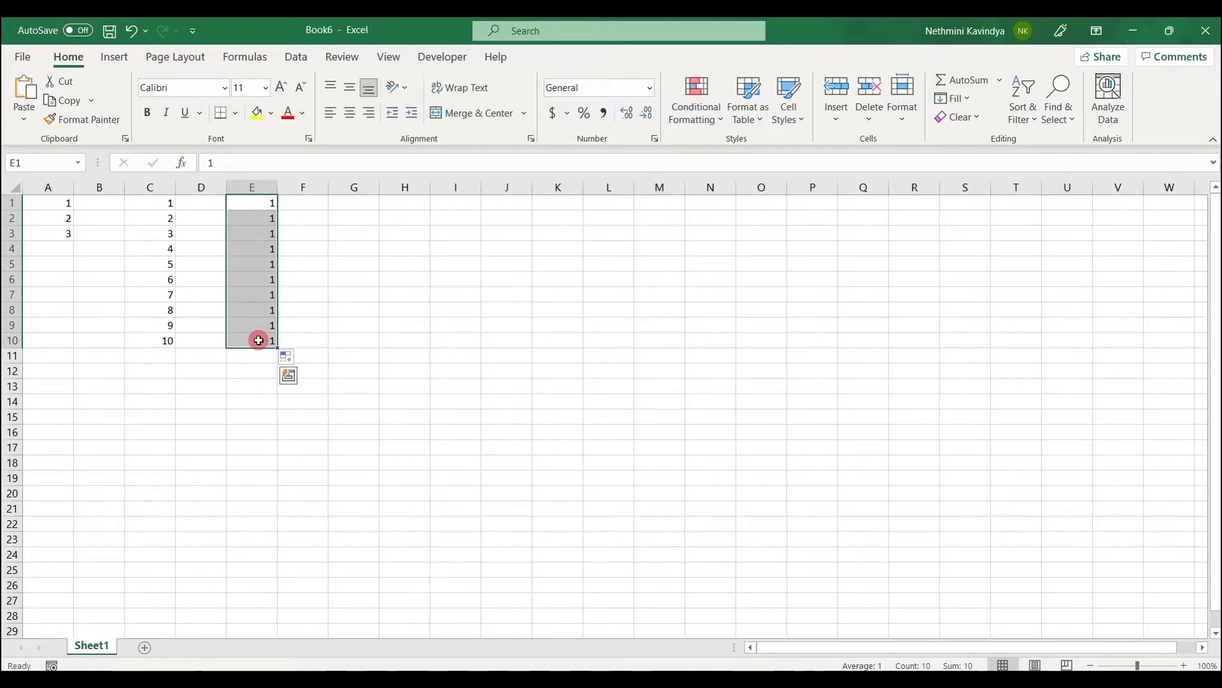
left_click(290, 363)
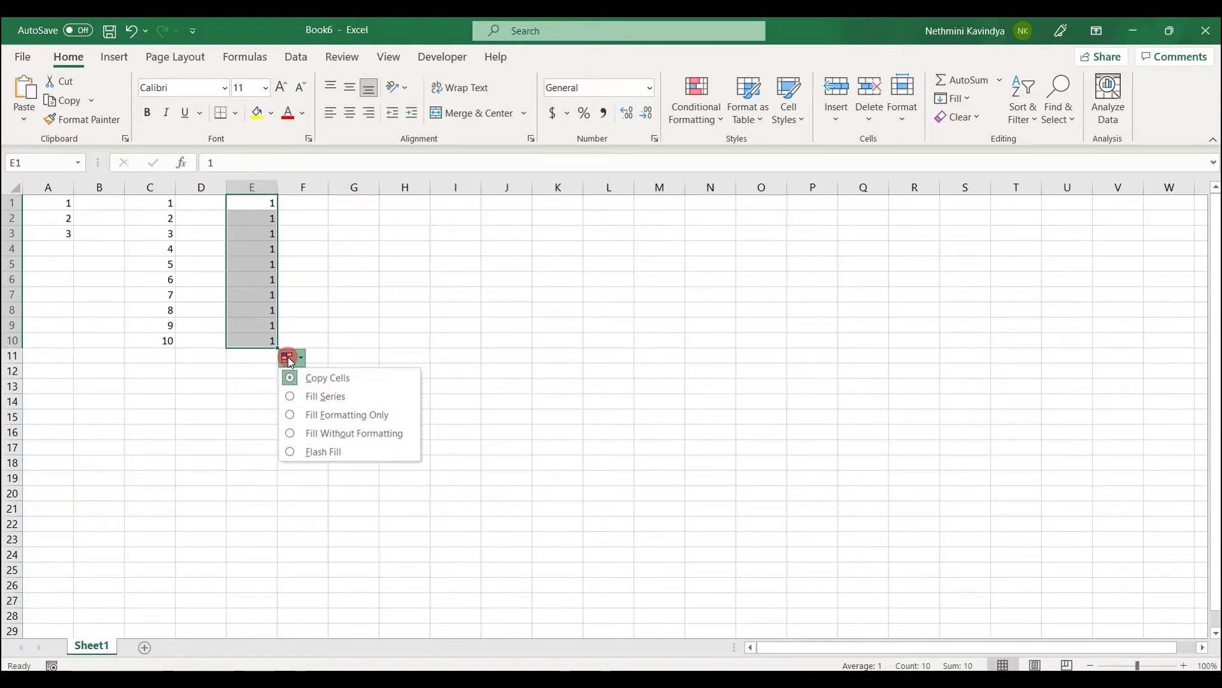
left_click(290, 396)
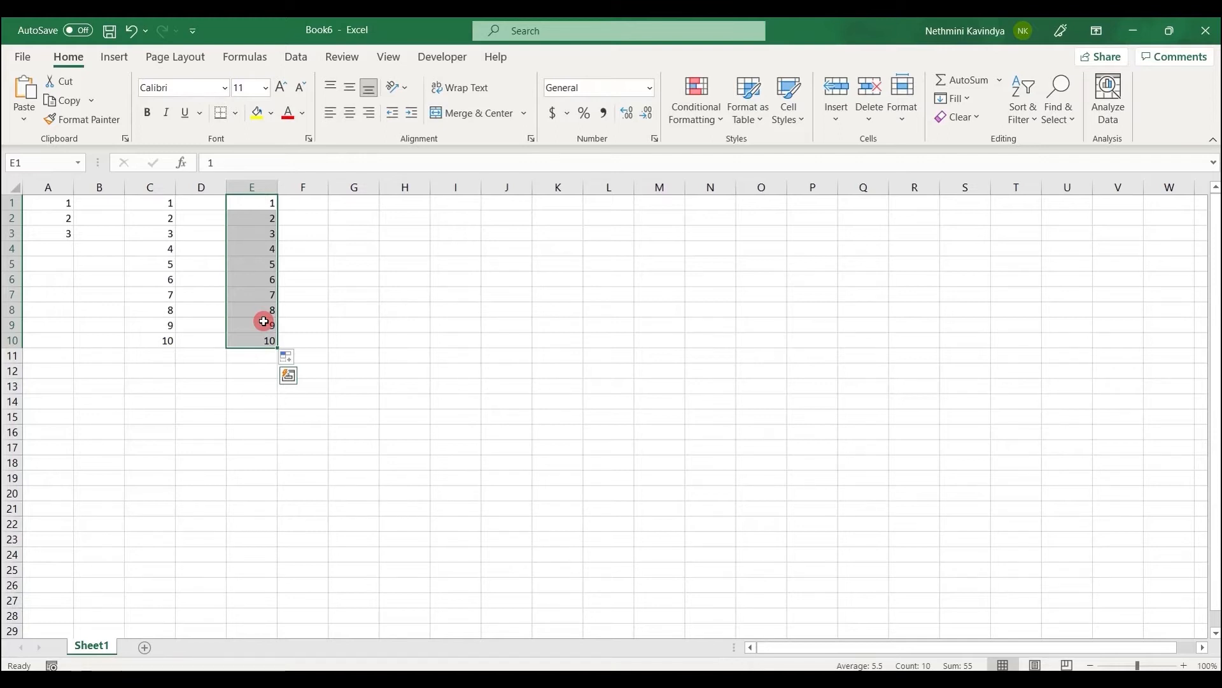
Enter 1 and 2 in cells G1 and H1 and extend them as a series across row 1 to P1.
left_click(334, 204)
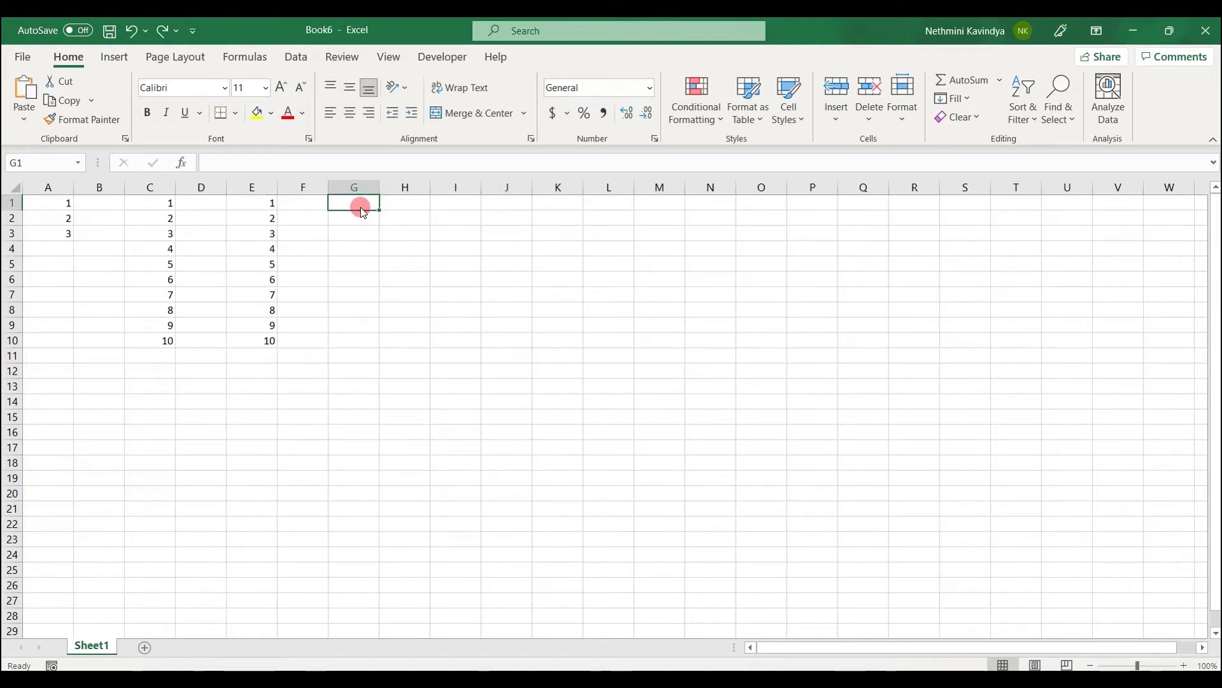
type("1")
key("Tab")
type("2")
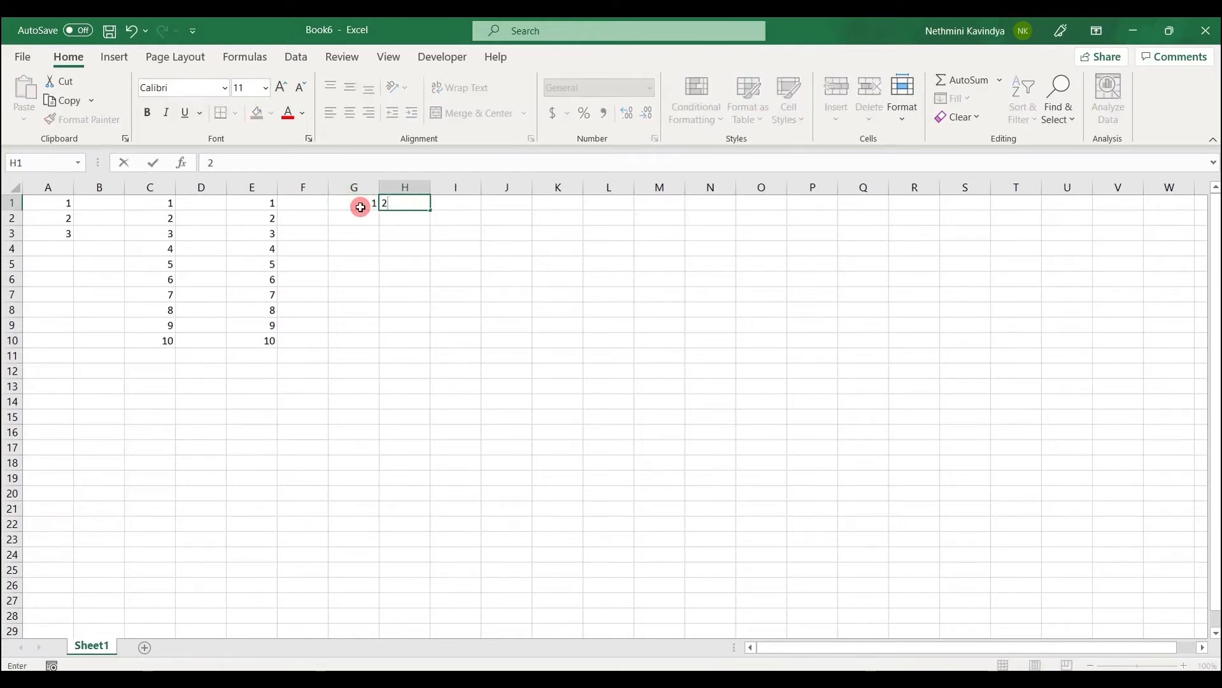
left_click(363, 202)
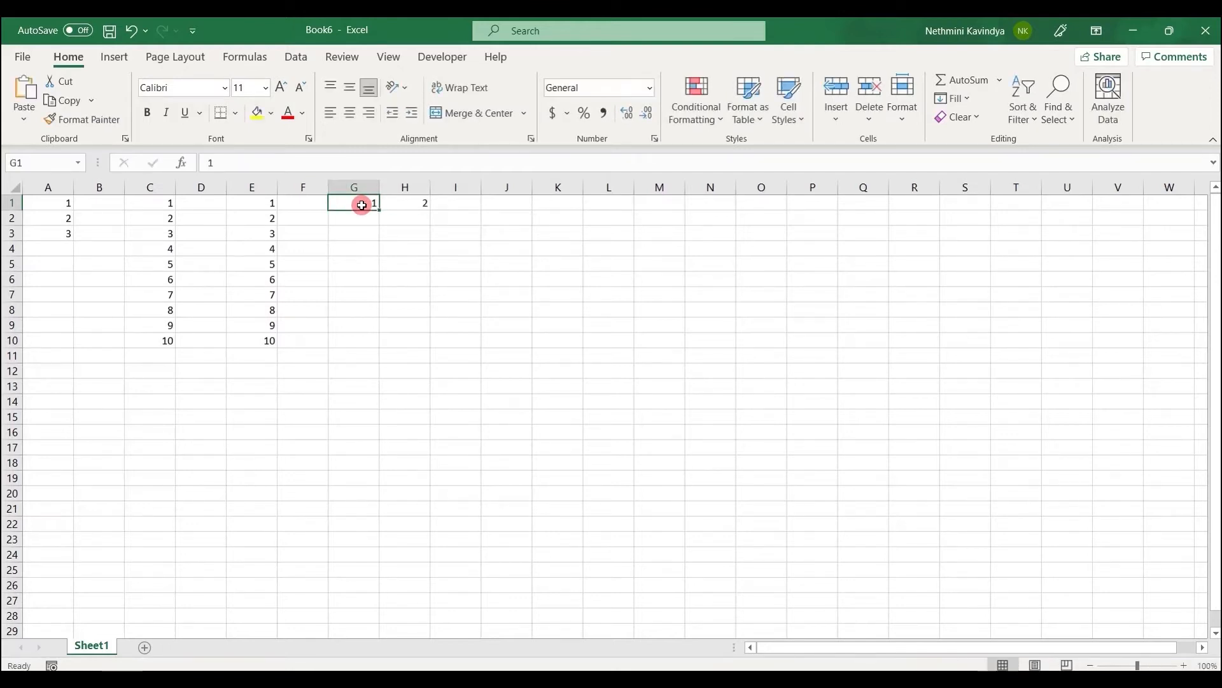
left_click_drag(364, 201, 817, 193)
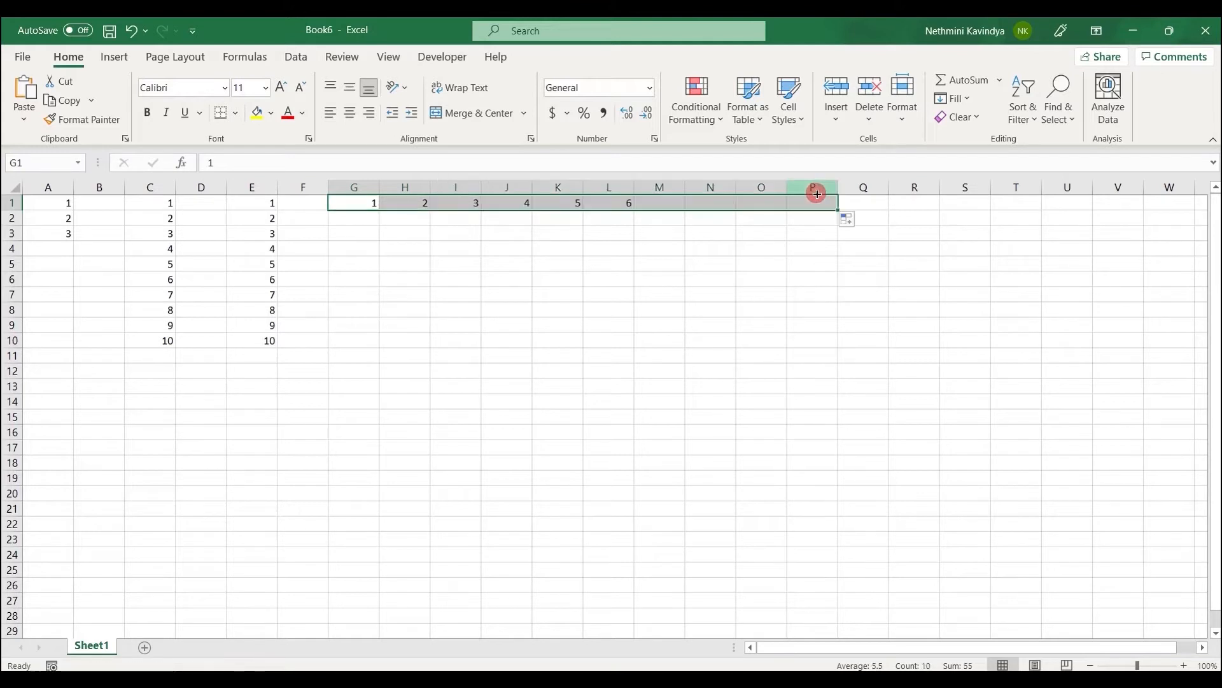
left_click(752, 264)
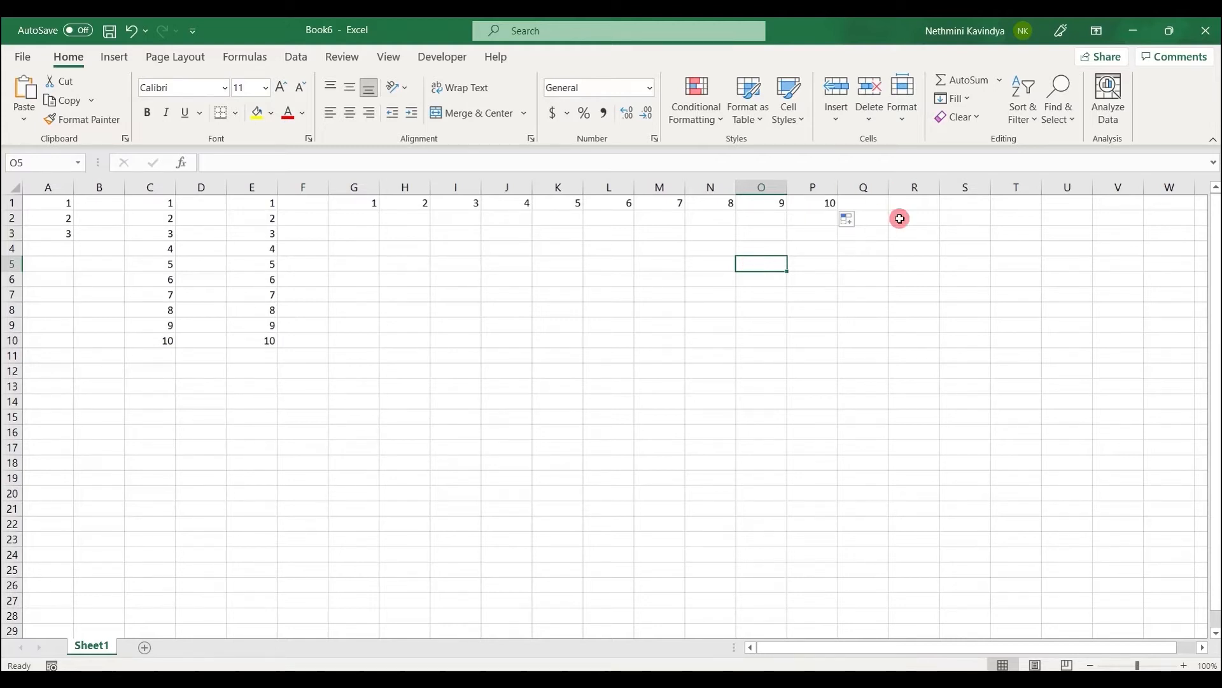
left_click(352, 236)
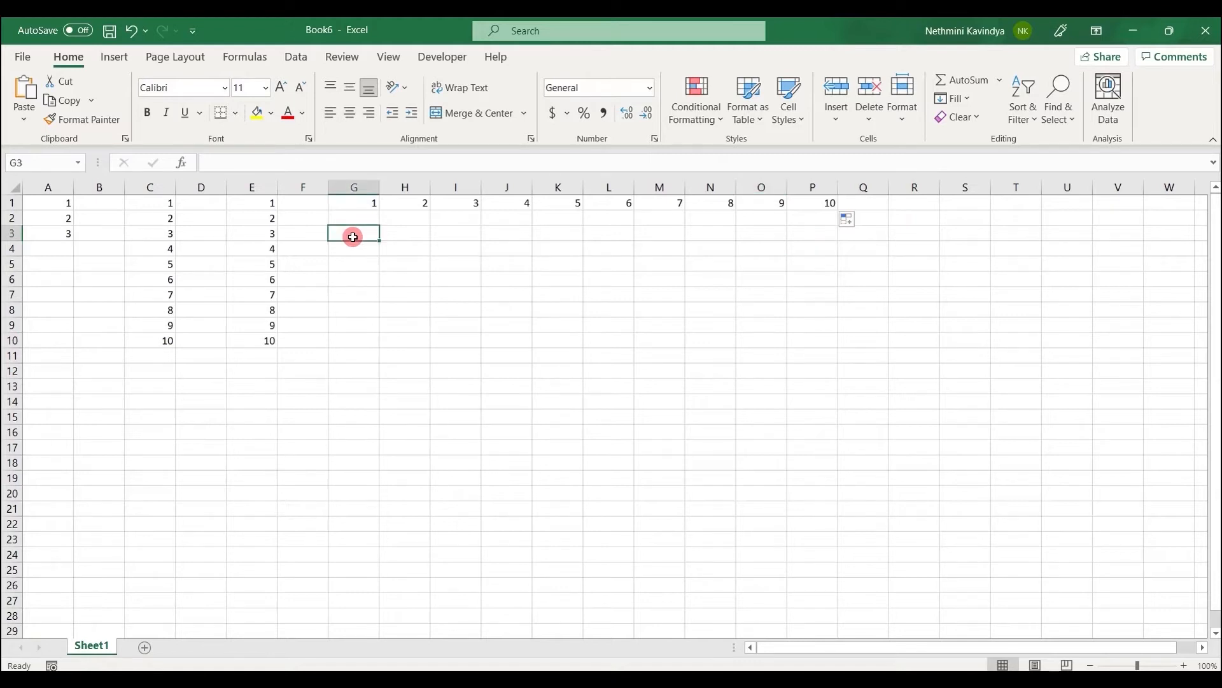
Enter 2 and 4 in cells S1 and S2 and extend the even-number series down to S10.
left_click(947, 205)
type("2")
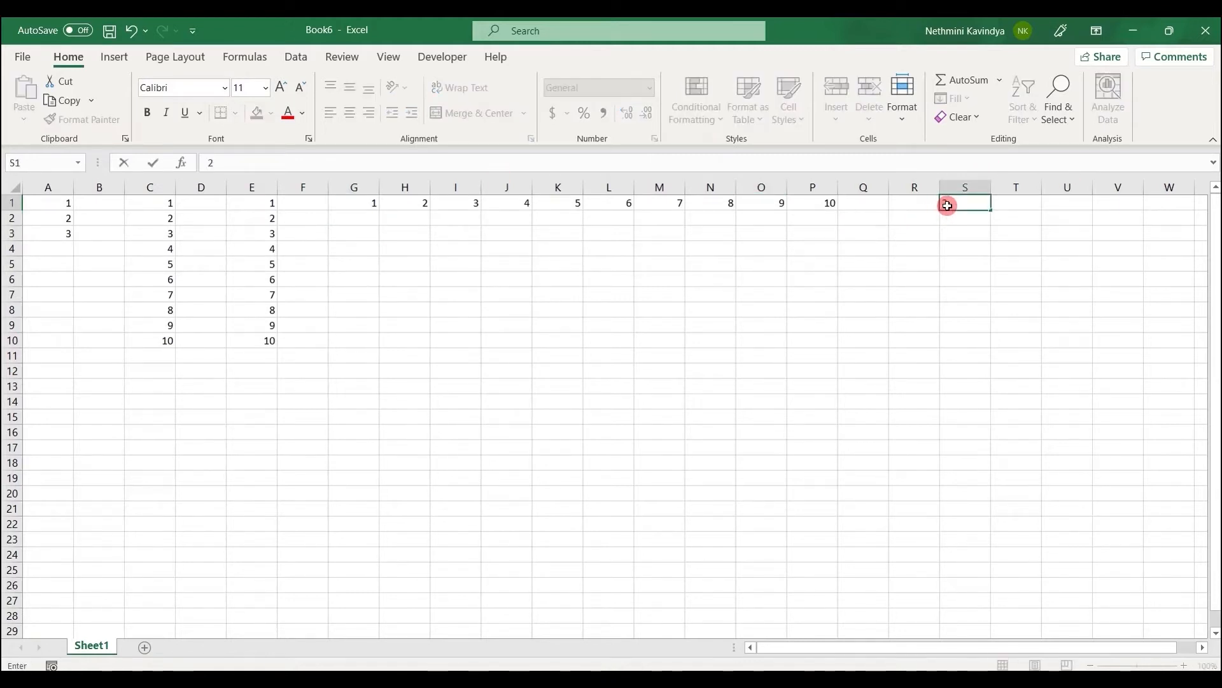
key("Return")
type("4")
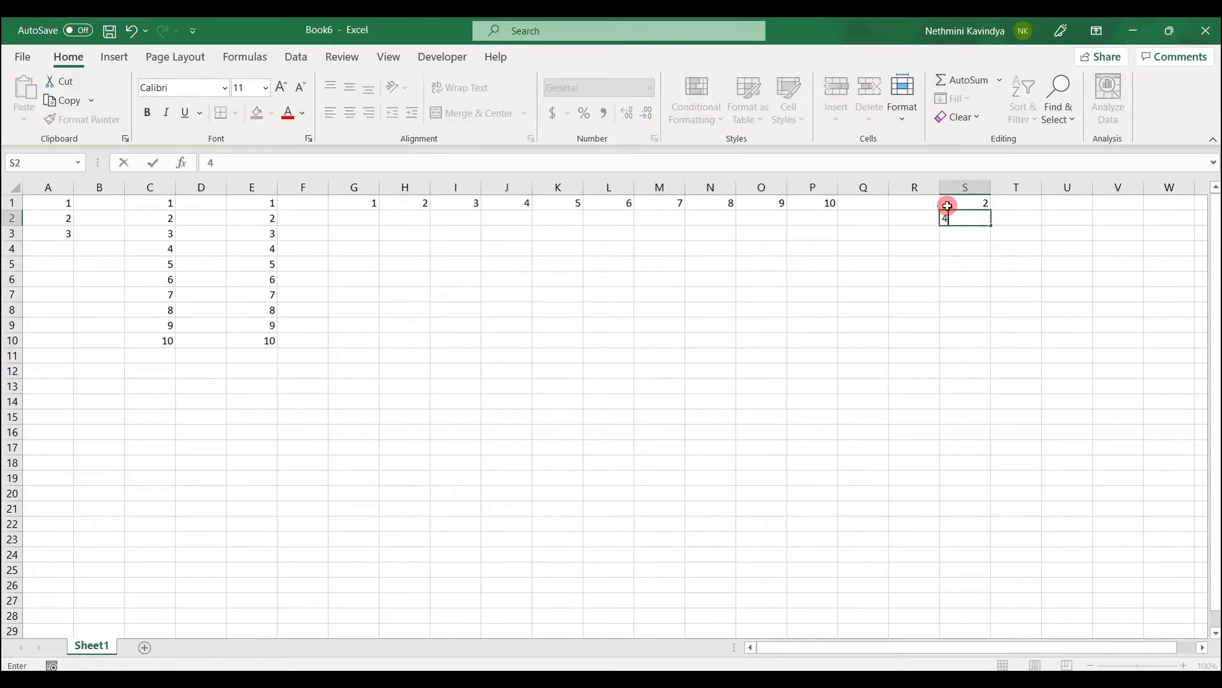
left_click(973, 199)
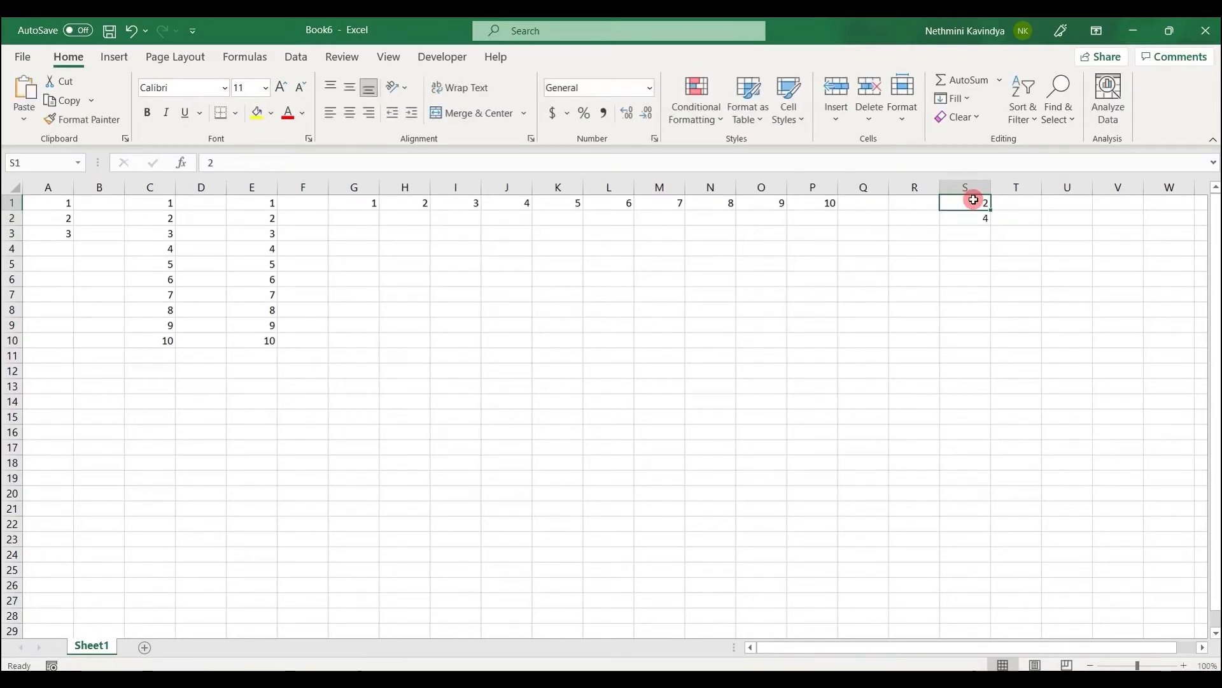
left_click_drag(974, 199, 974, 216)
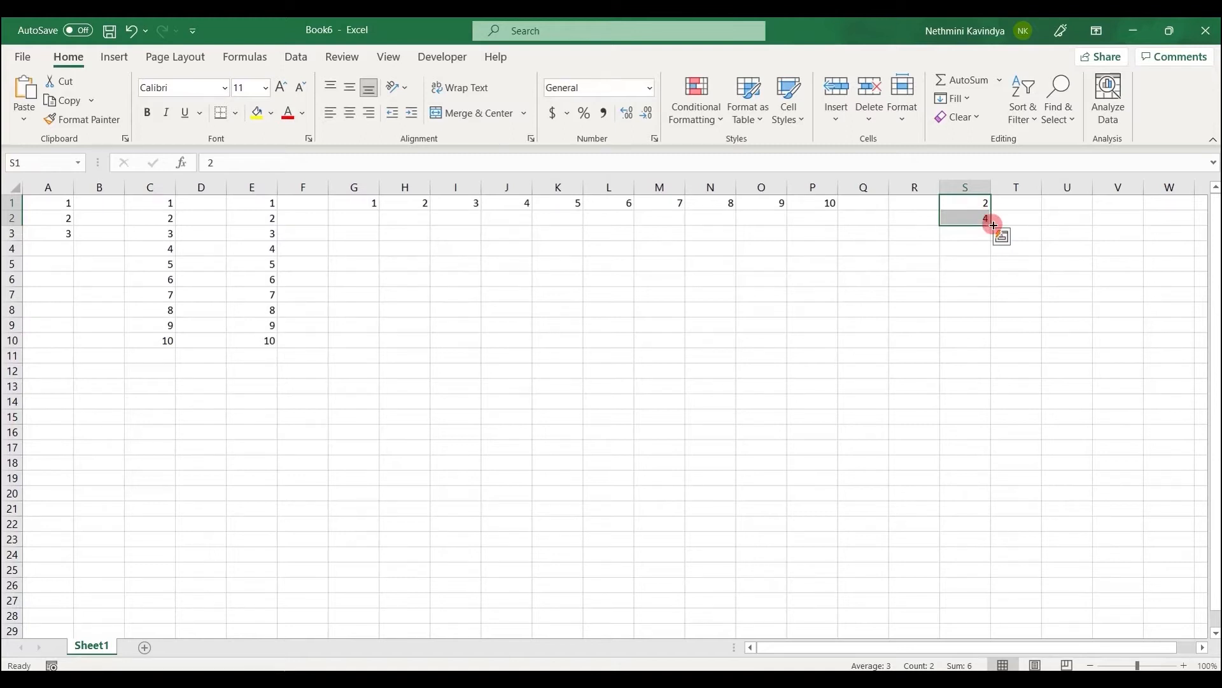
left_click_drag(994, 225, 988, 345)
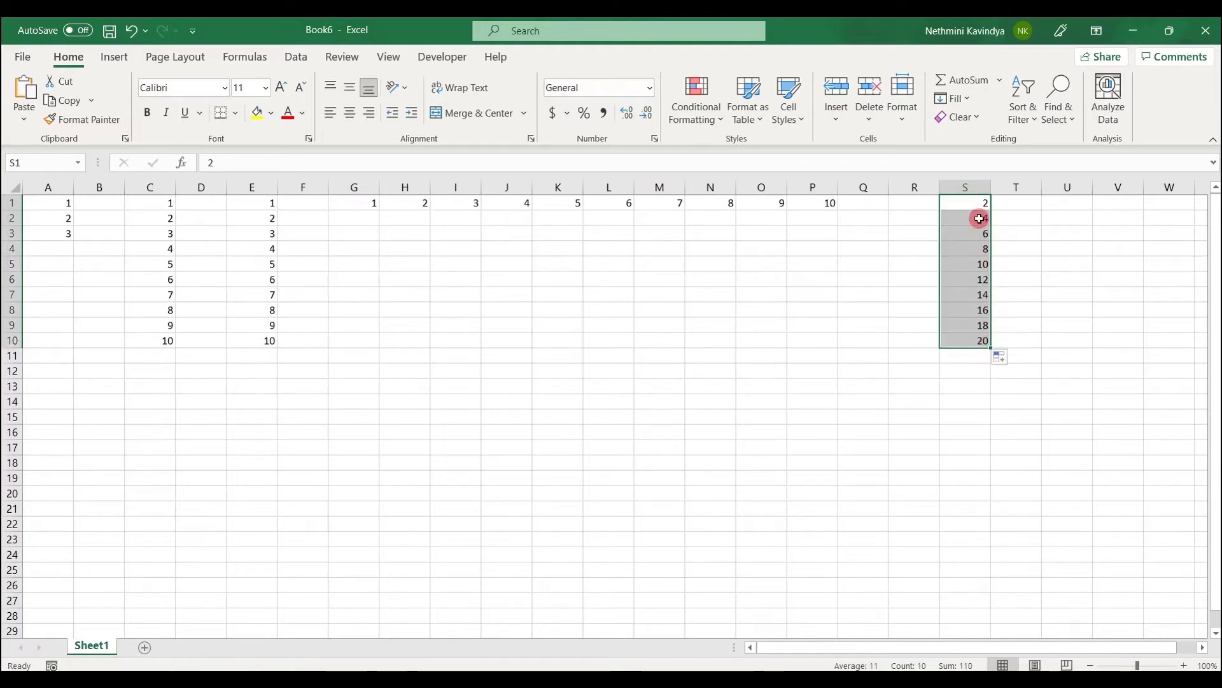
left_click(1031, 216)
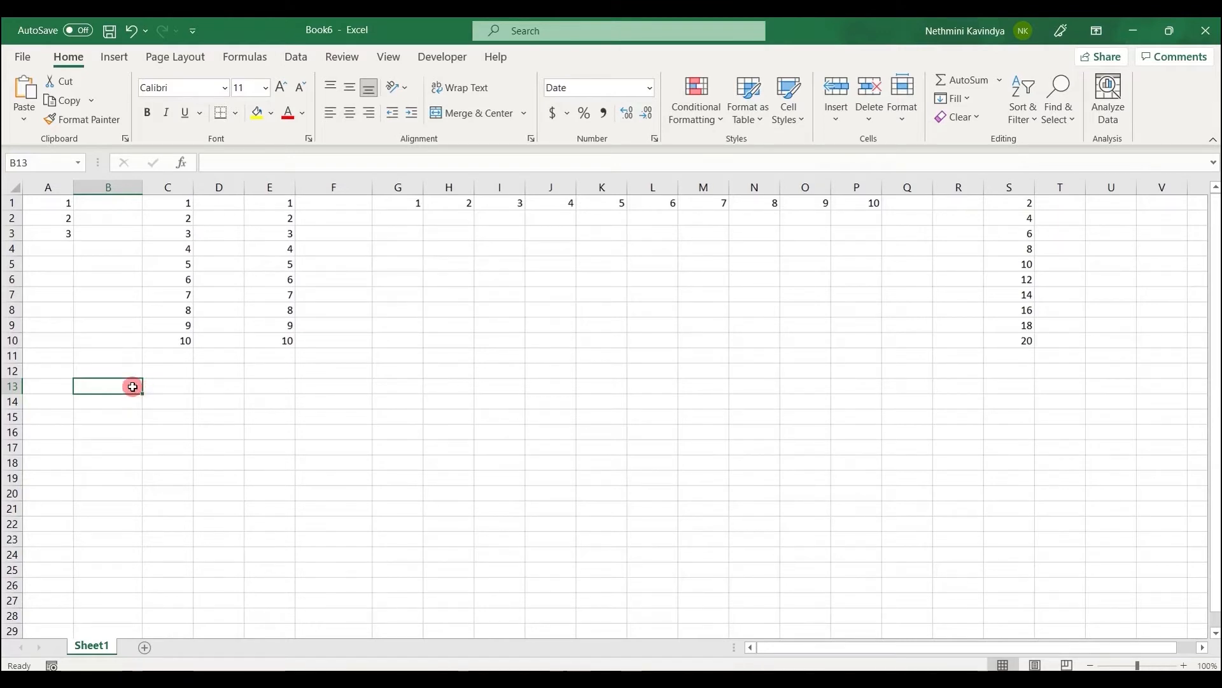
Enter the date 02/08/2021 in cell B13 and autofill consecutive days down to B21.
type("02")
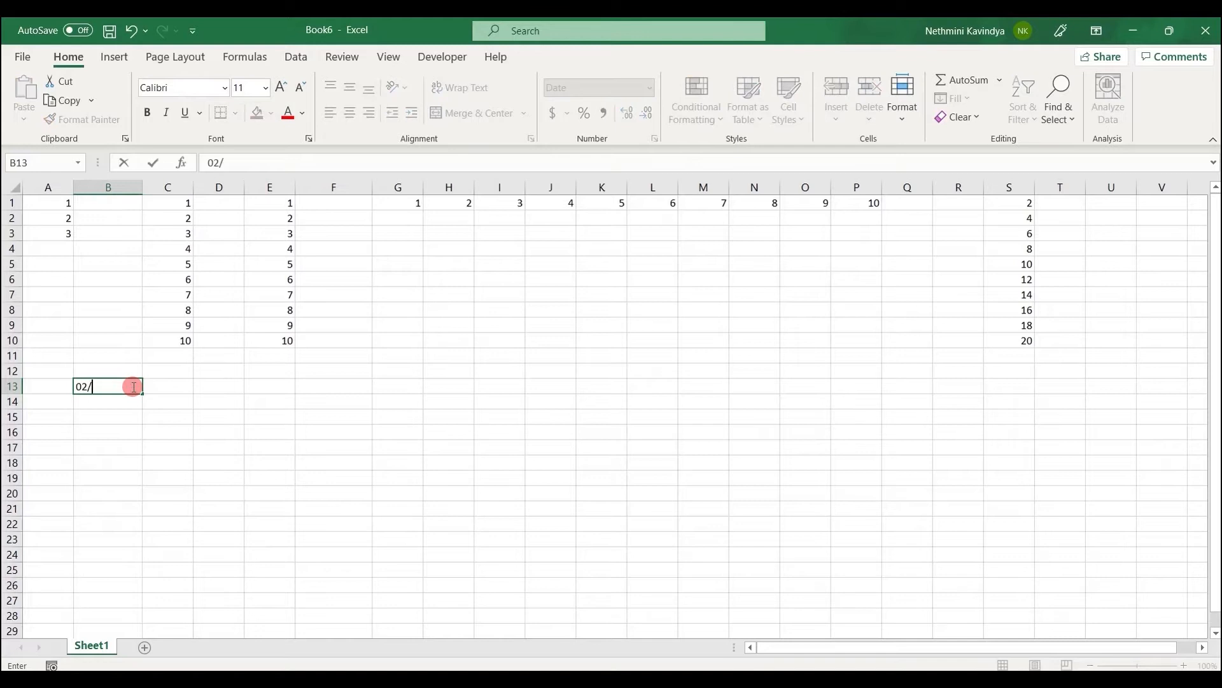
type("/08/2021")
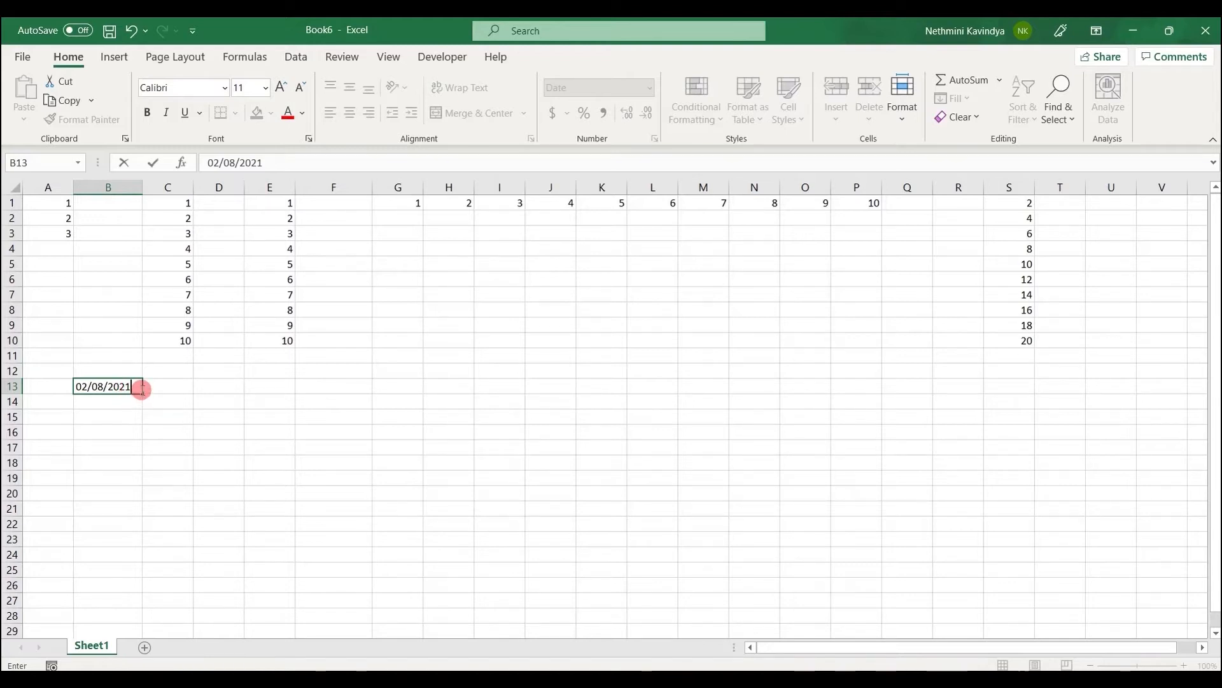
key("ctrl+Return")
left_click_drag(142, 395, 137, 513)
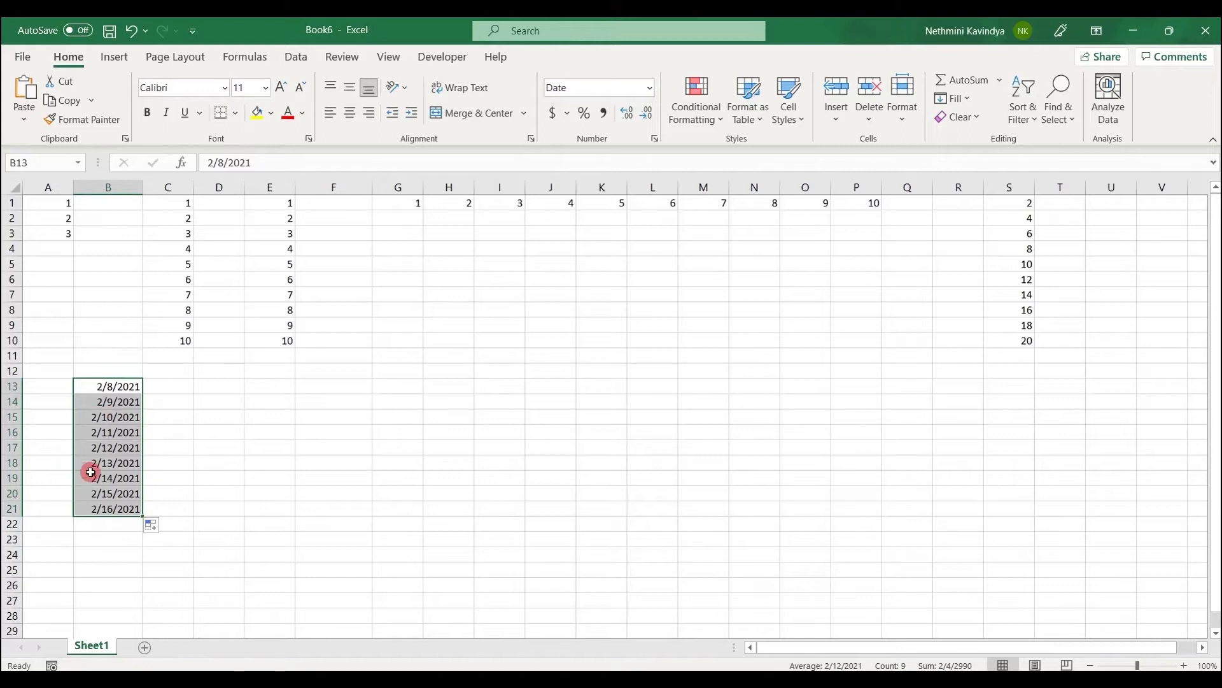
left_click(127, 388)
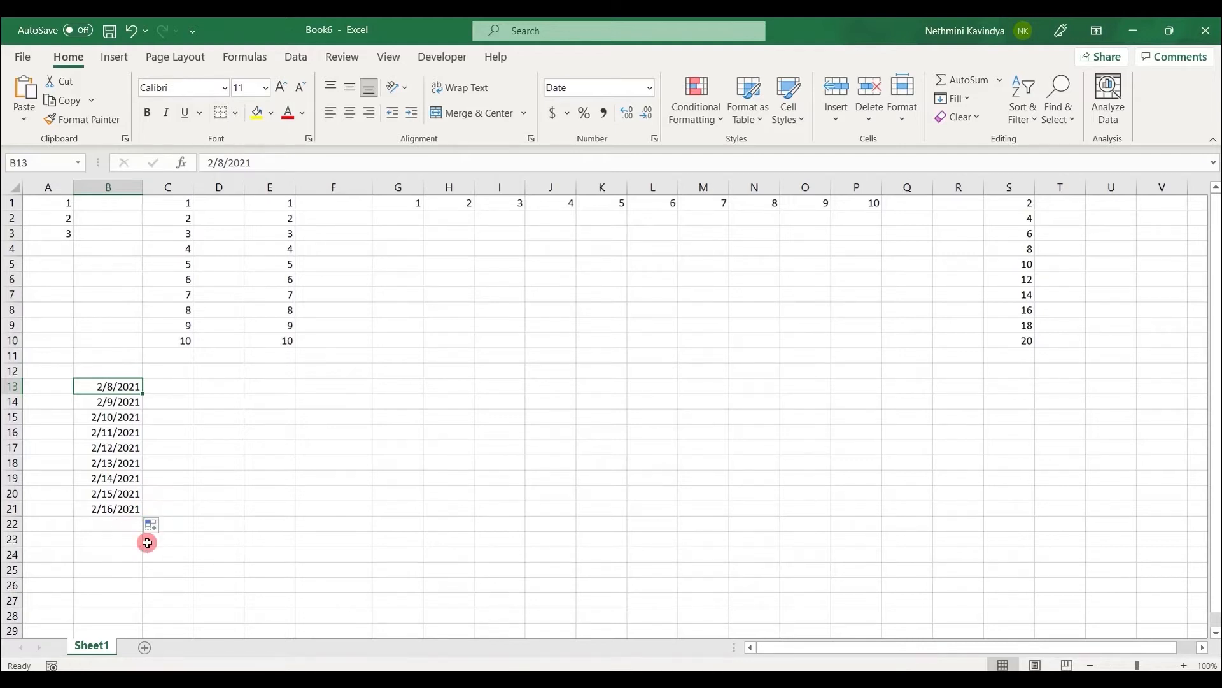
Enter the date 2/8/2021 in cell B24, autofill it down to B31, and set the fill option to Fill Months.
scroll(131, 563, "down", 2)
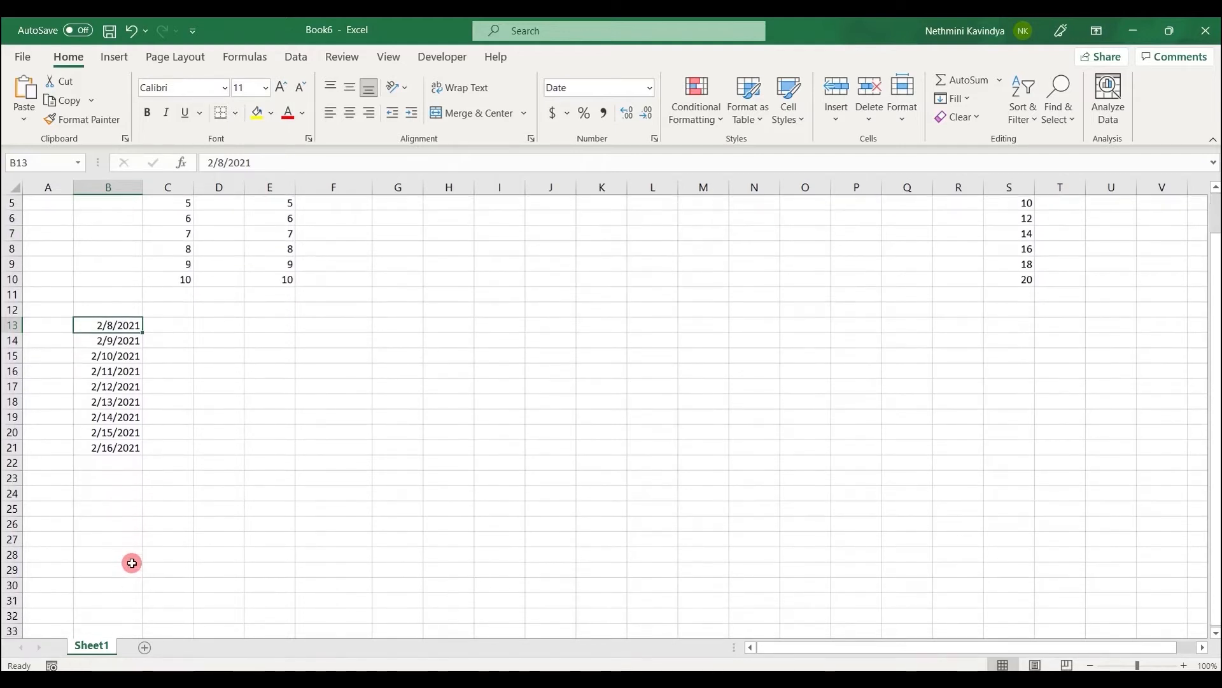
scroll(131, 563, "down", 1)
left_click(121, 454)
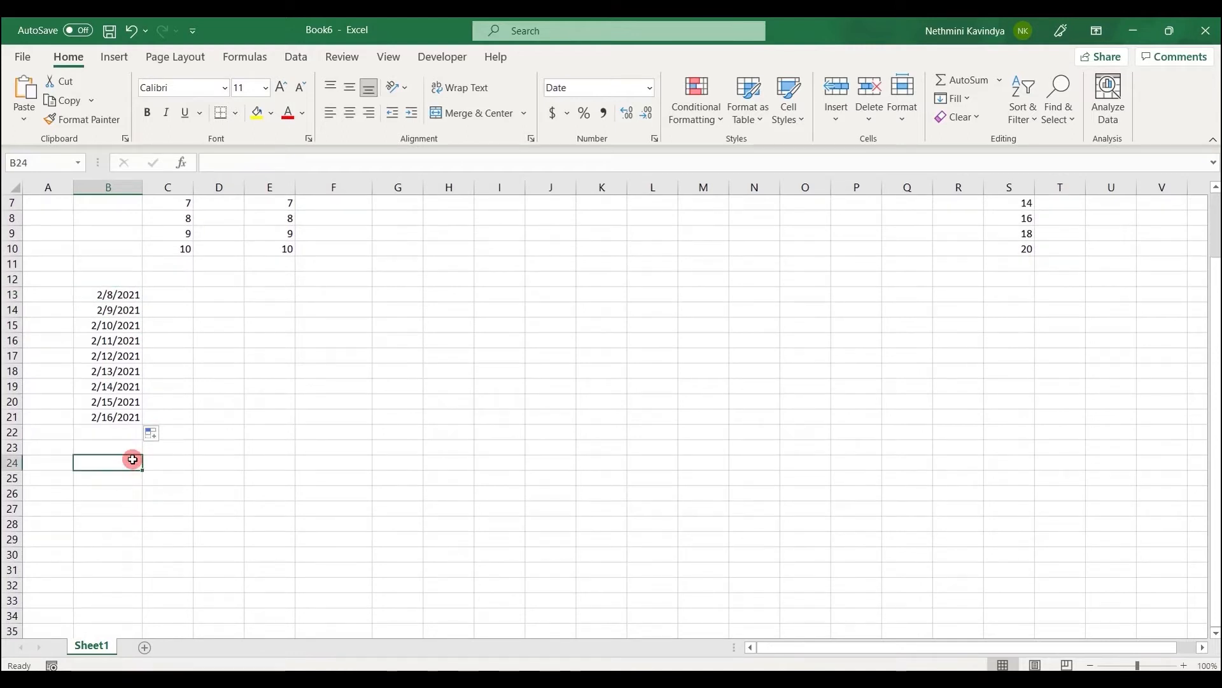
type("2/8")
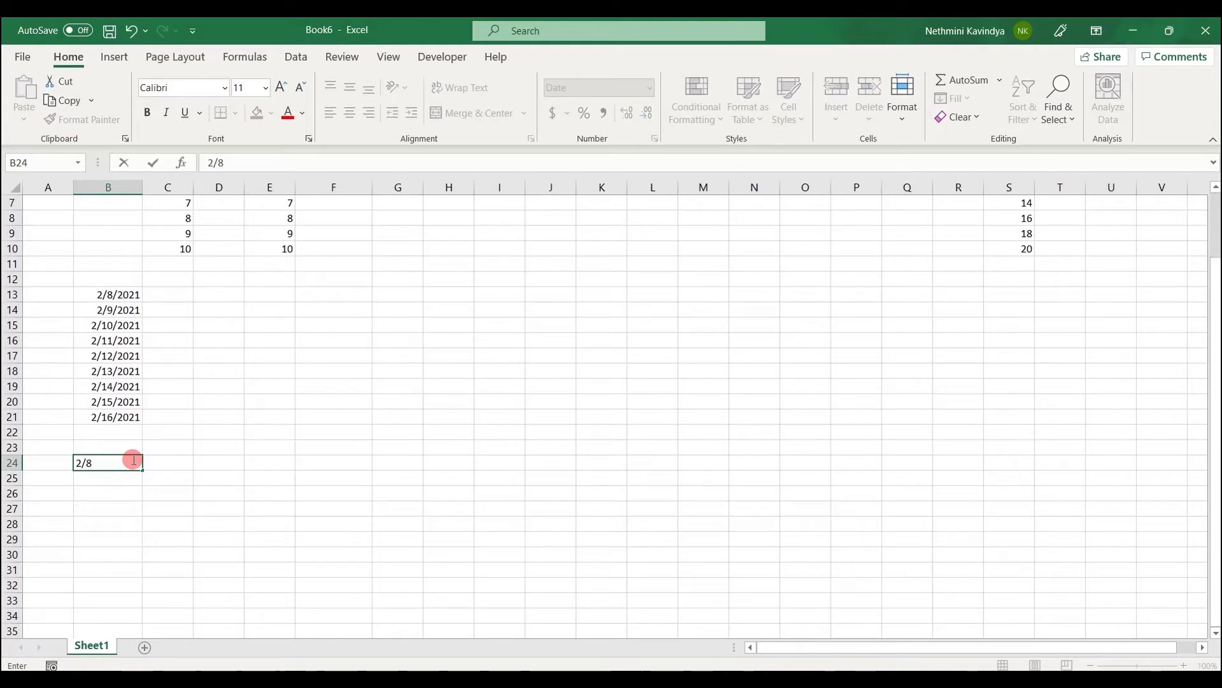
type("/2021")
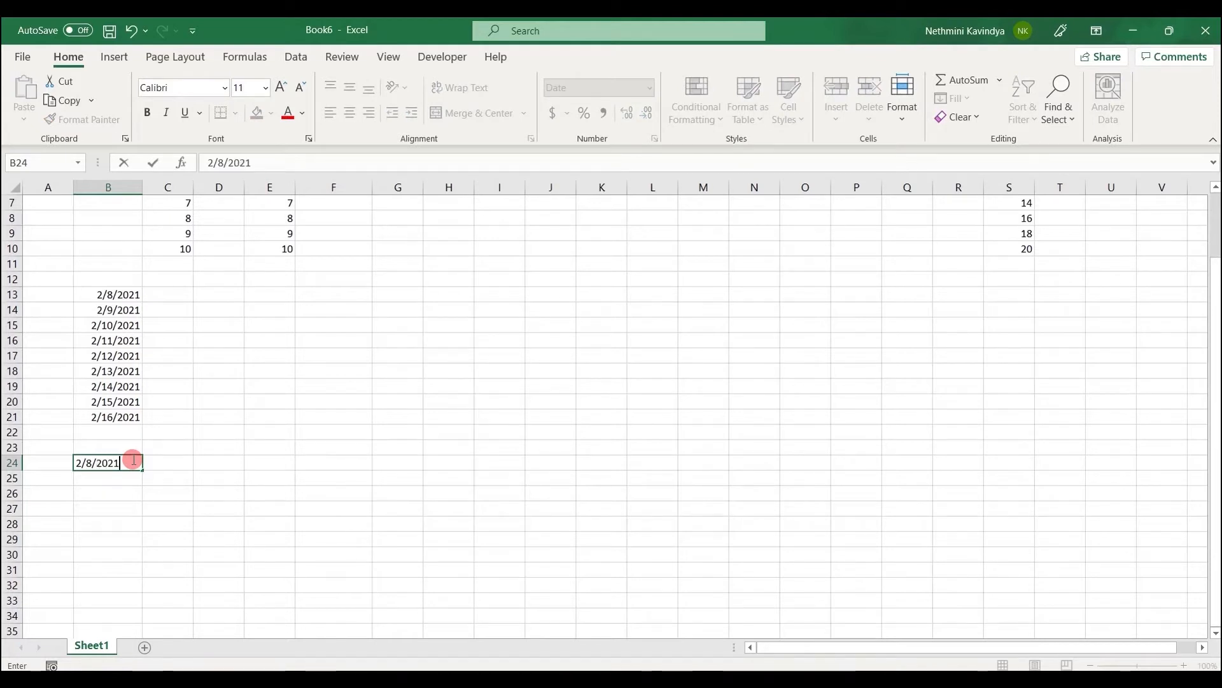
key("Return")
left_click(138, 461)
left_click_drag(139, 463, 133, 572)
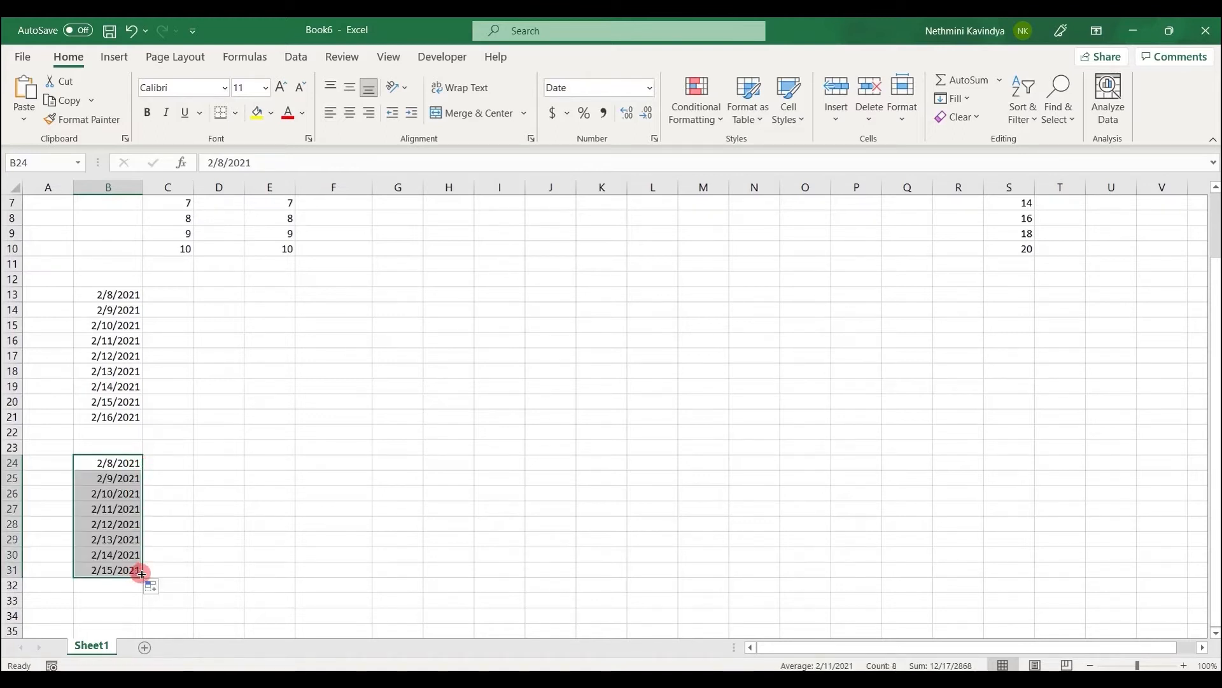
left_click(151, 586)
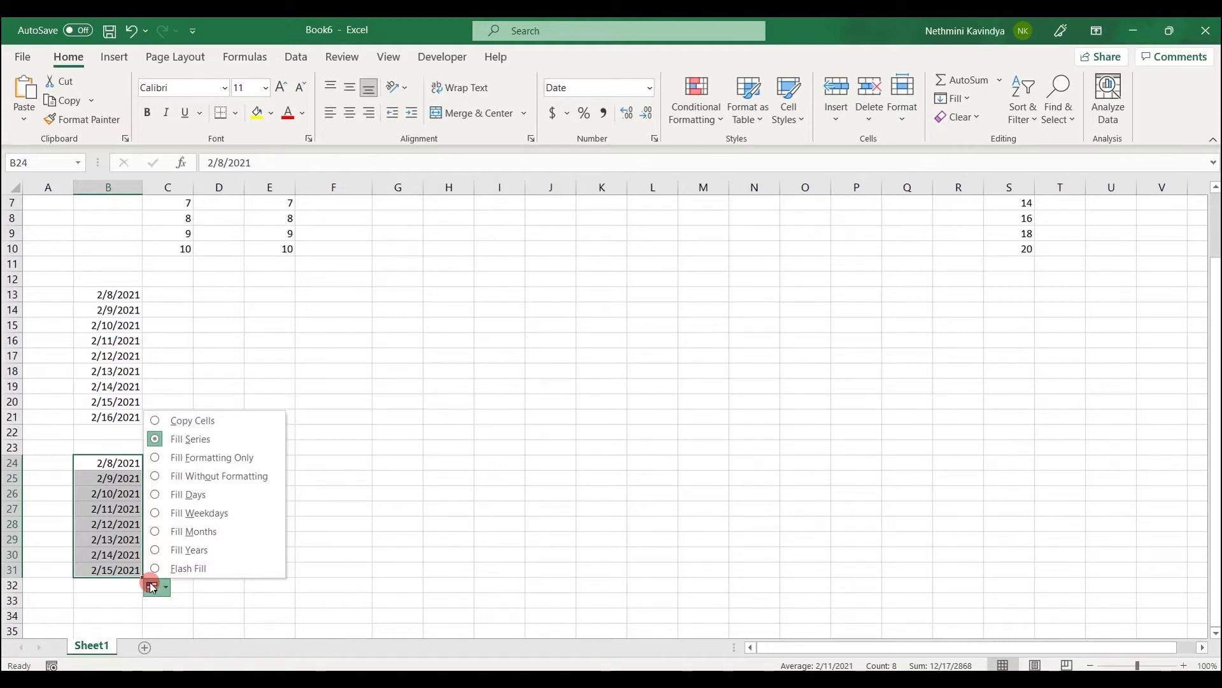
left_click(190, 532)
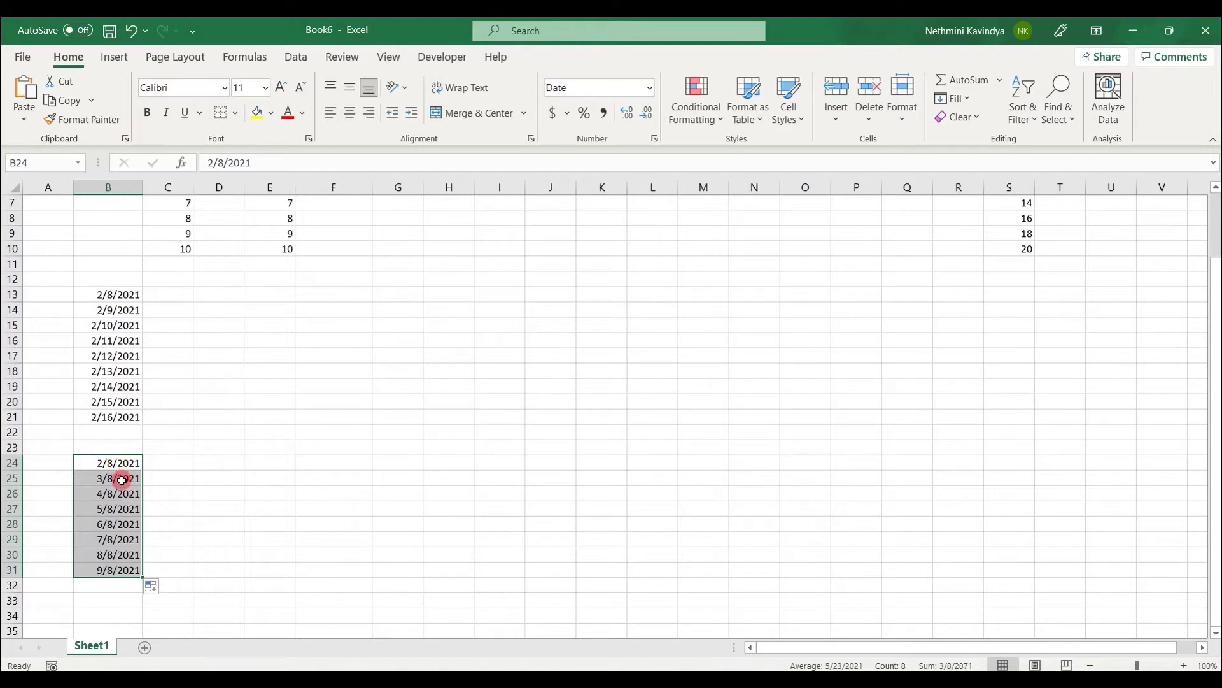
Enter the date 2/8/2021 in cell B34 and extend it down to B39 using Fill Years.
scroll(124, 495, "down", 2)
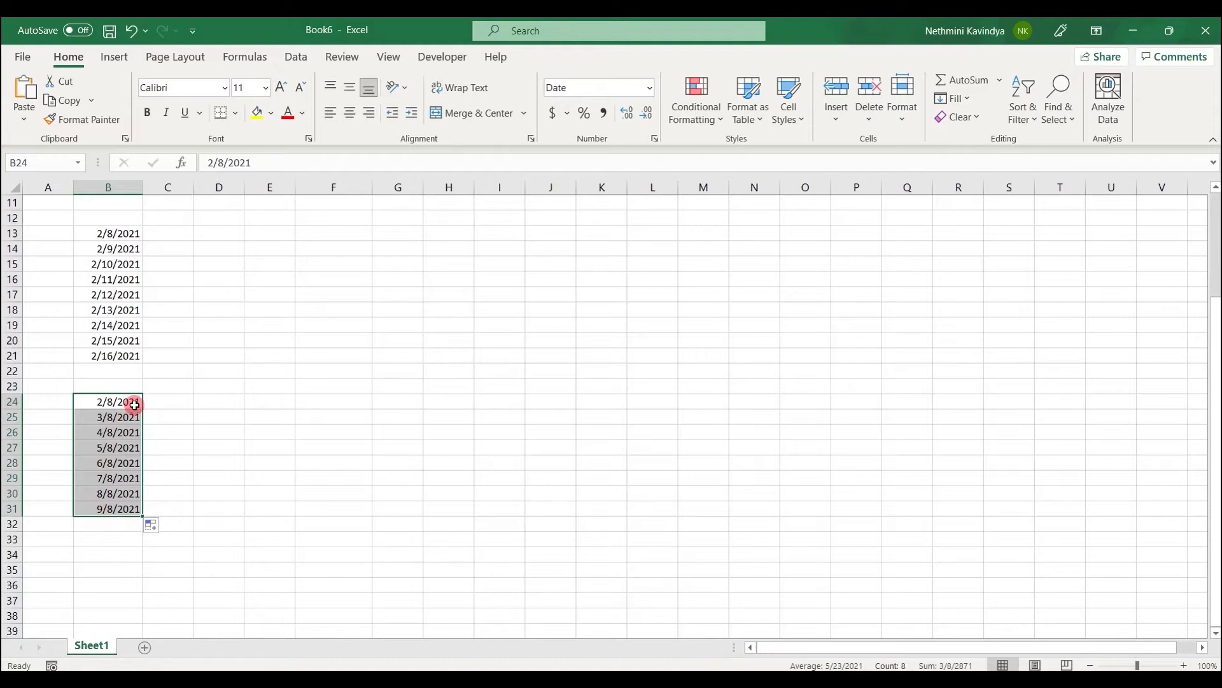
scroll(118, 459, "down", 1)
scroll(118, 459, "down", 1)
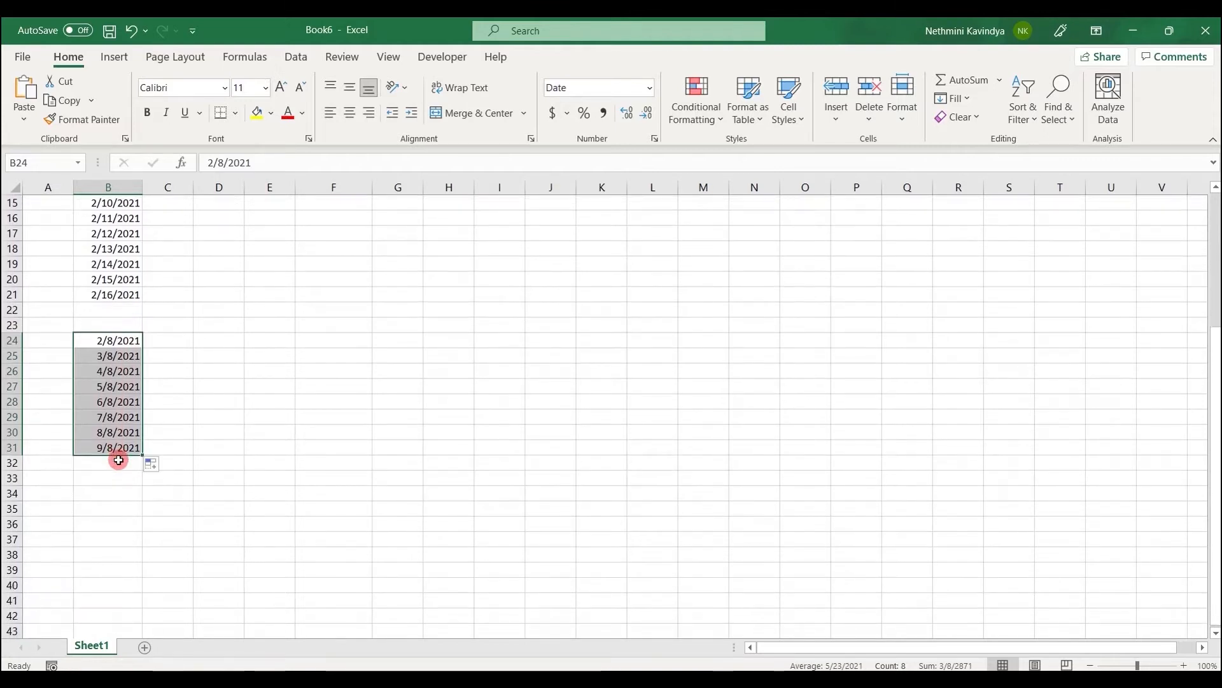
scroll(119, 460, "down", 2)
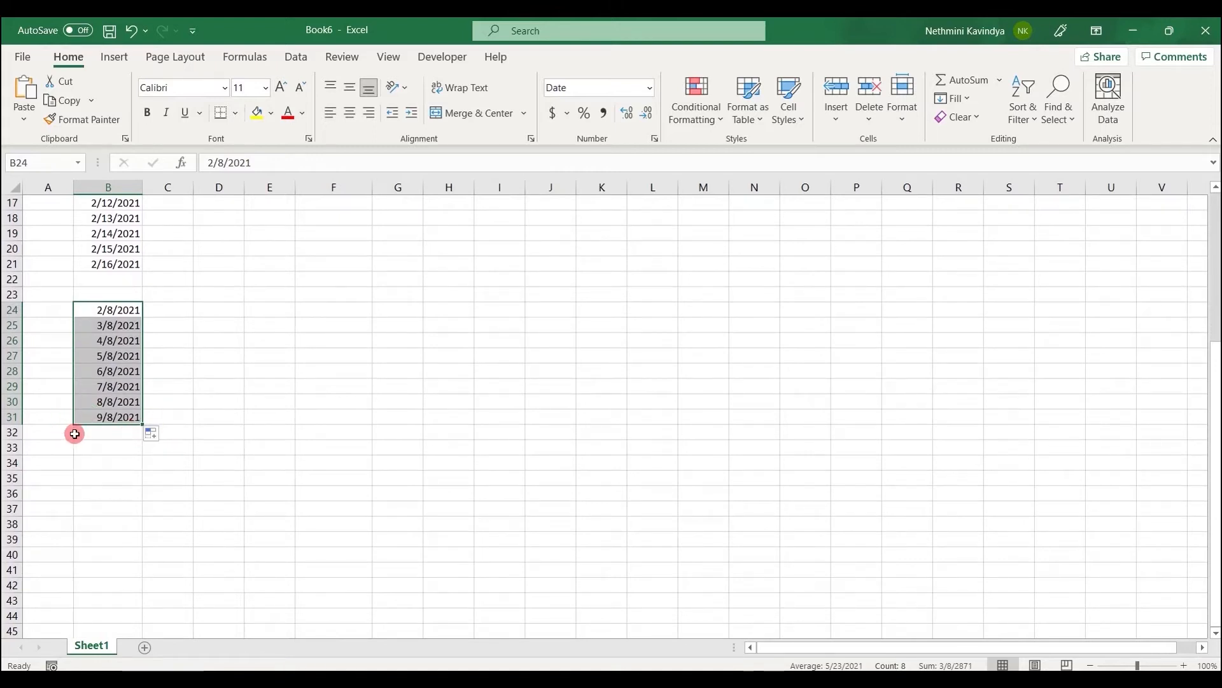
left_click(126, 463)
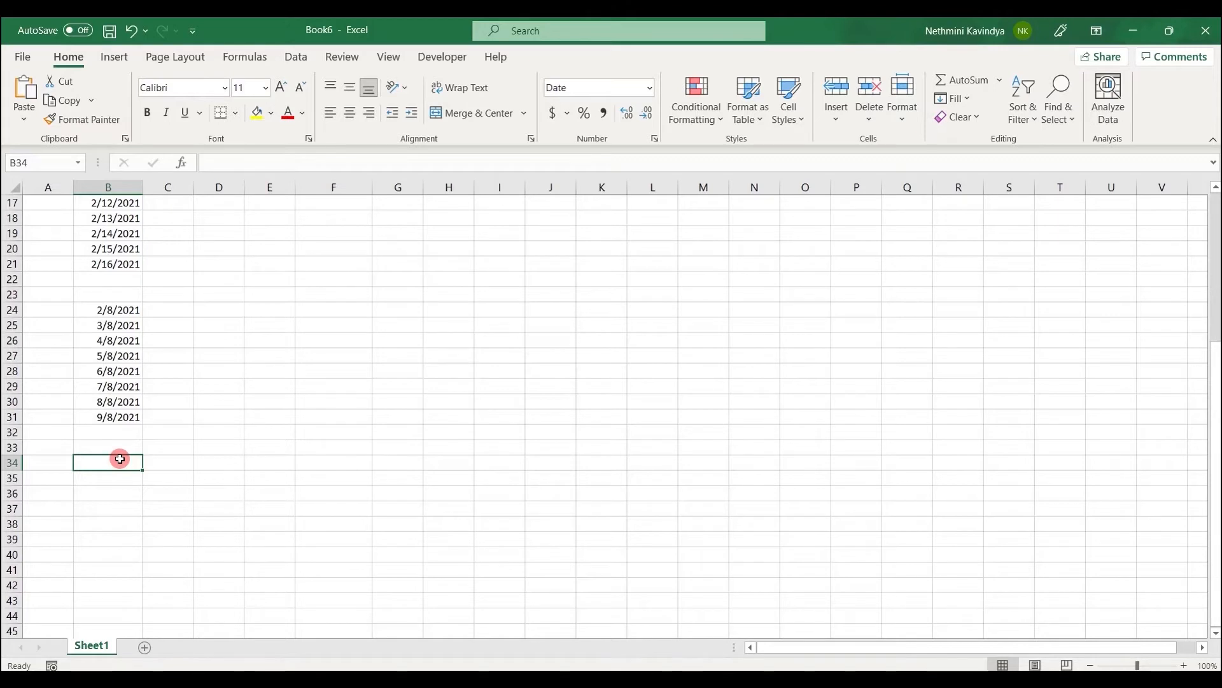
type("2/8/2021")
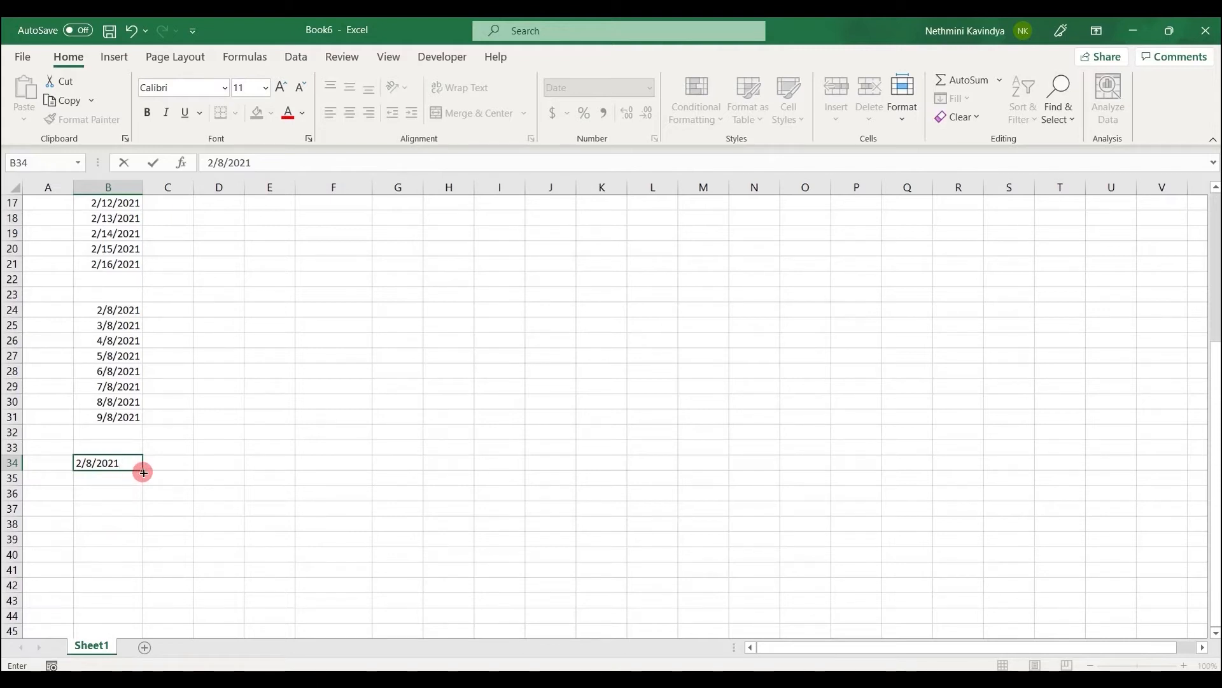
left_click_drag(143, 473, 117, 547)
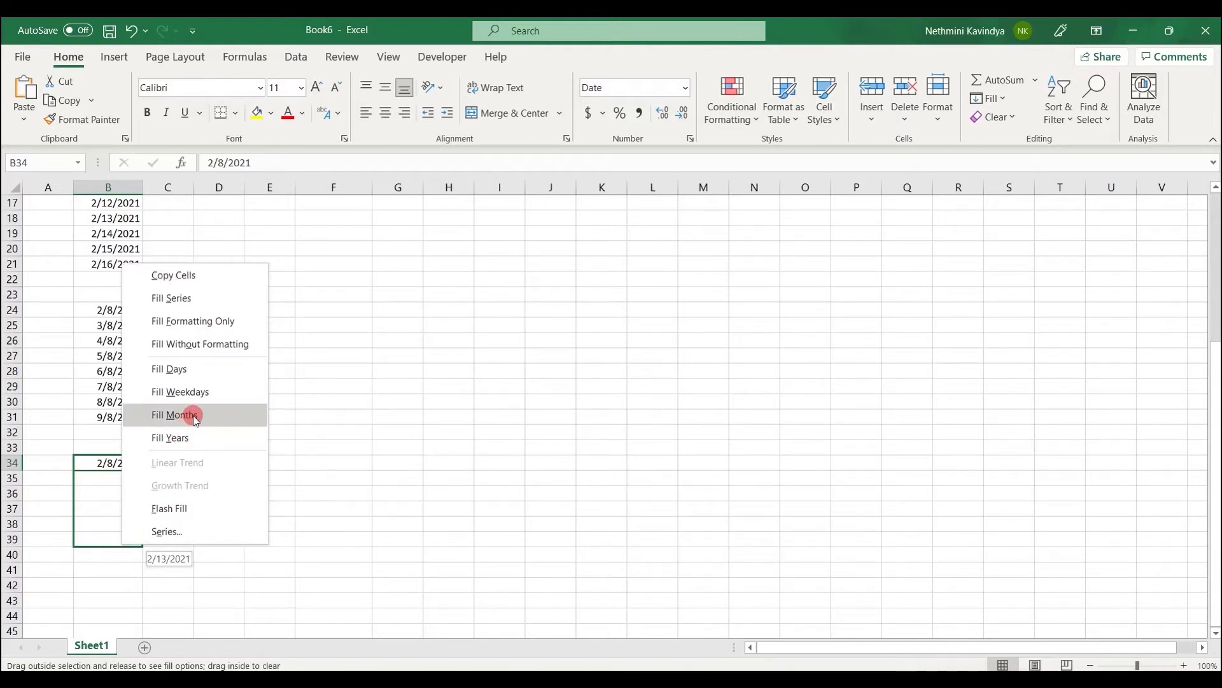
left_click(223, 437)
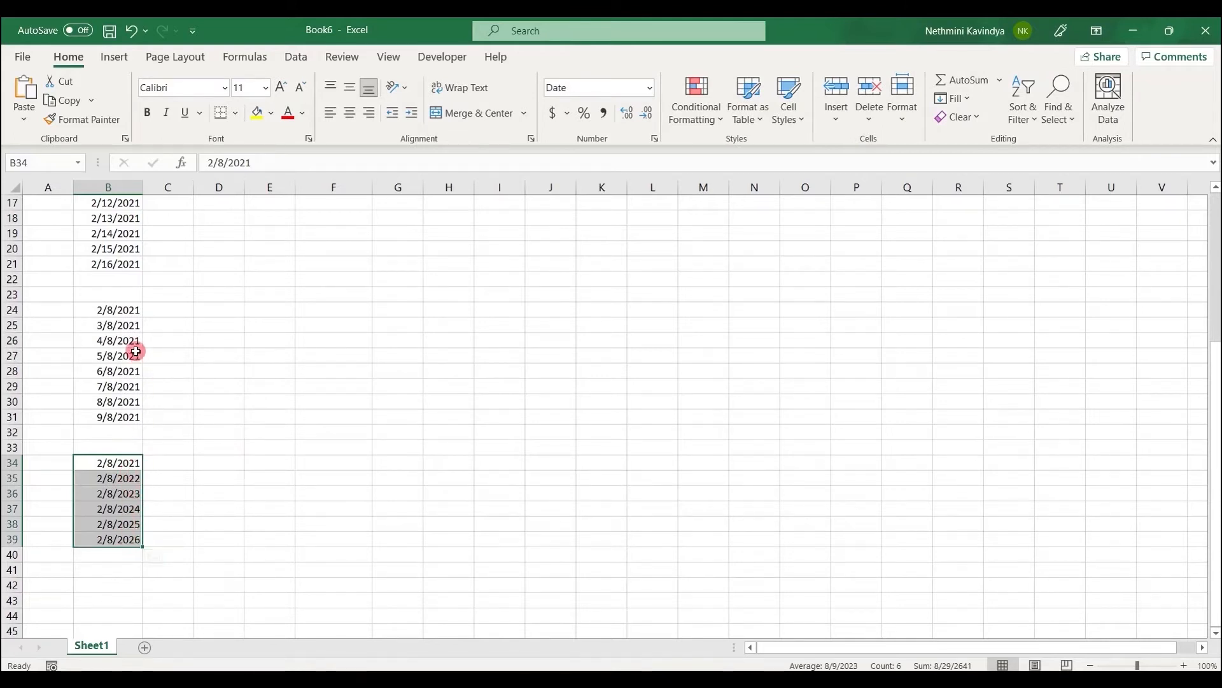
left_click(124, 324)
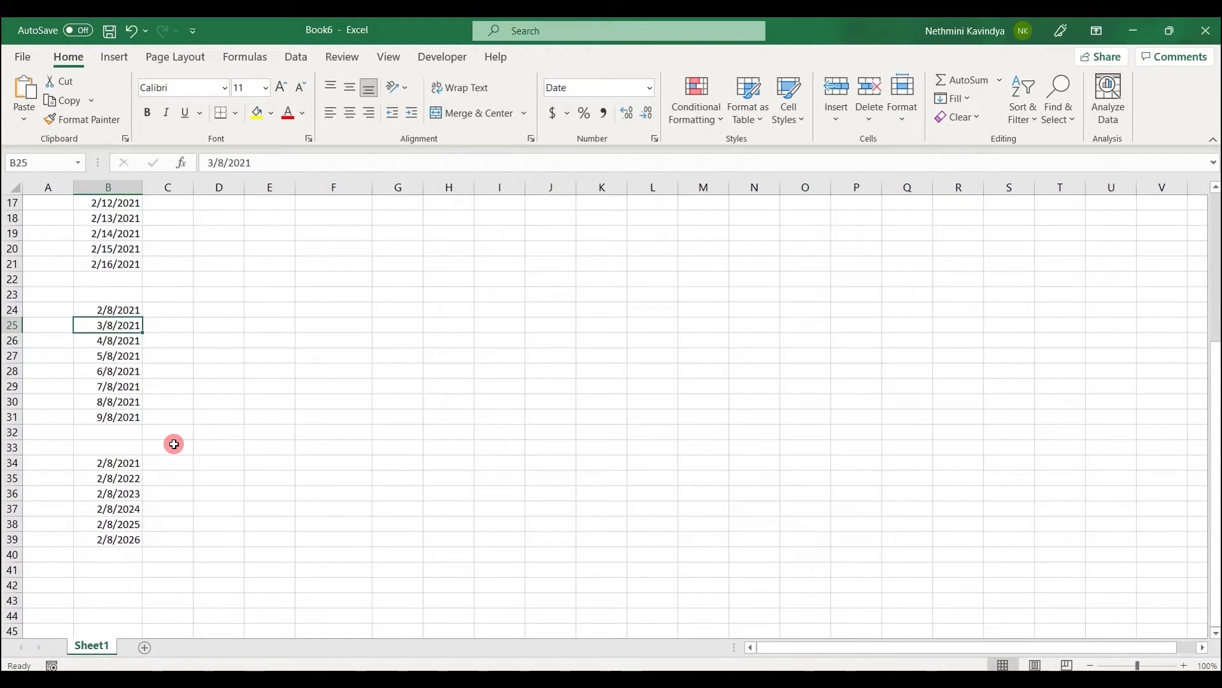
Format the whole of column E as Short Date.
scroll(191, 382, "down", 2)
left_click(269, 248)
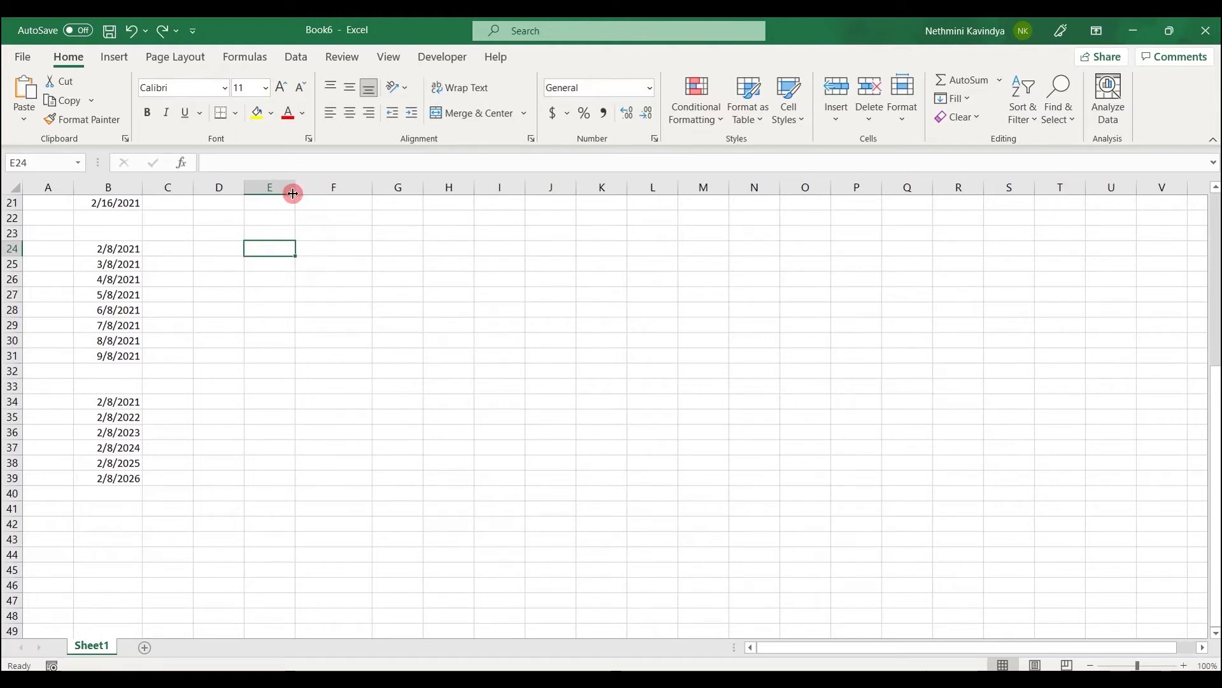
scroll(273, 259, "up", 2)
scroll(273, 258, "down", 1)
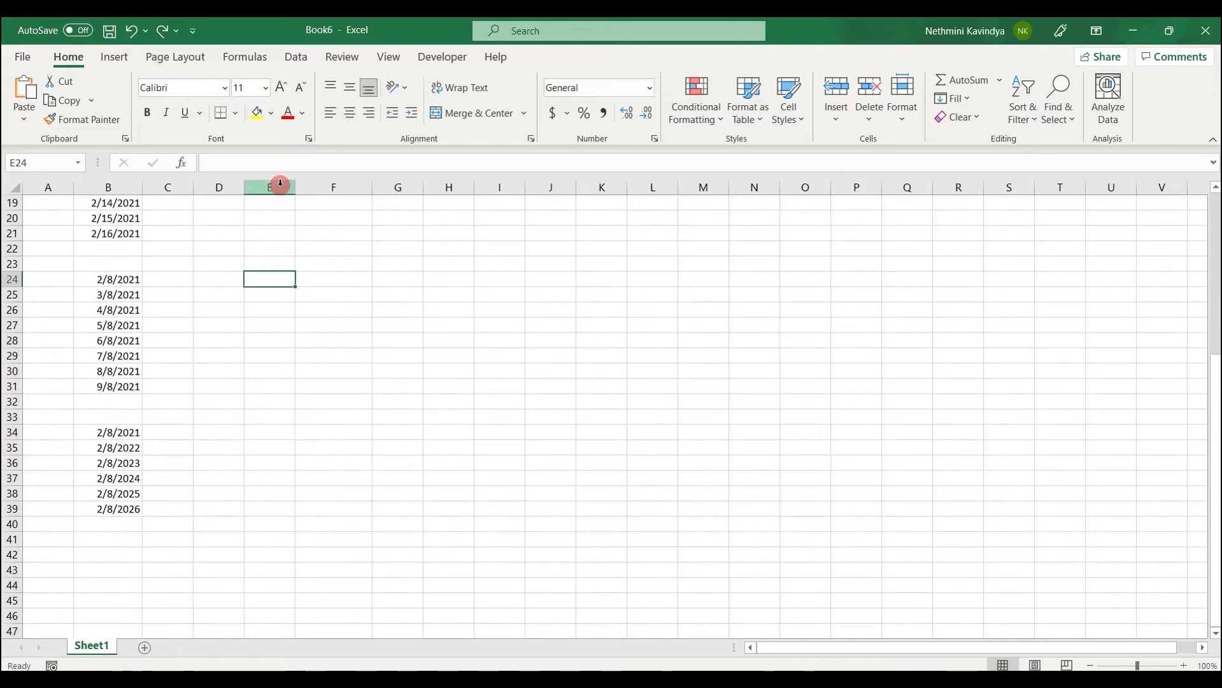
left_click(280, 186)
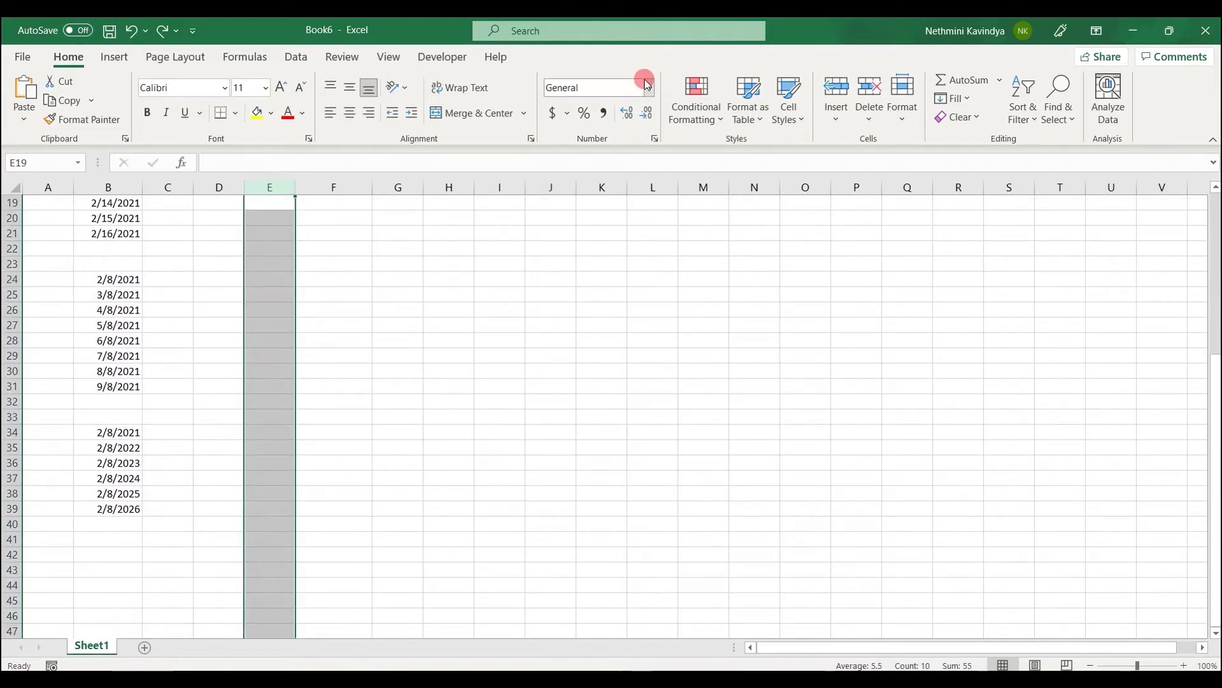
left_click(648, 87)
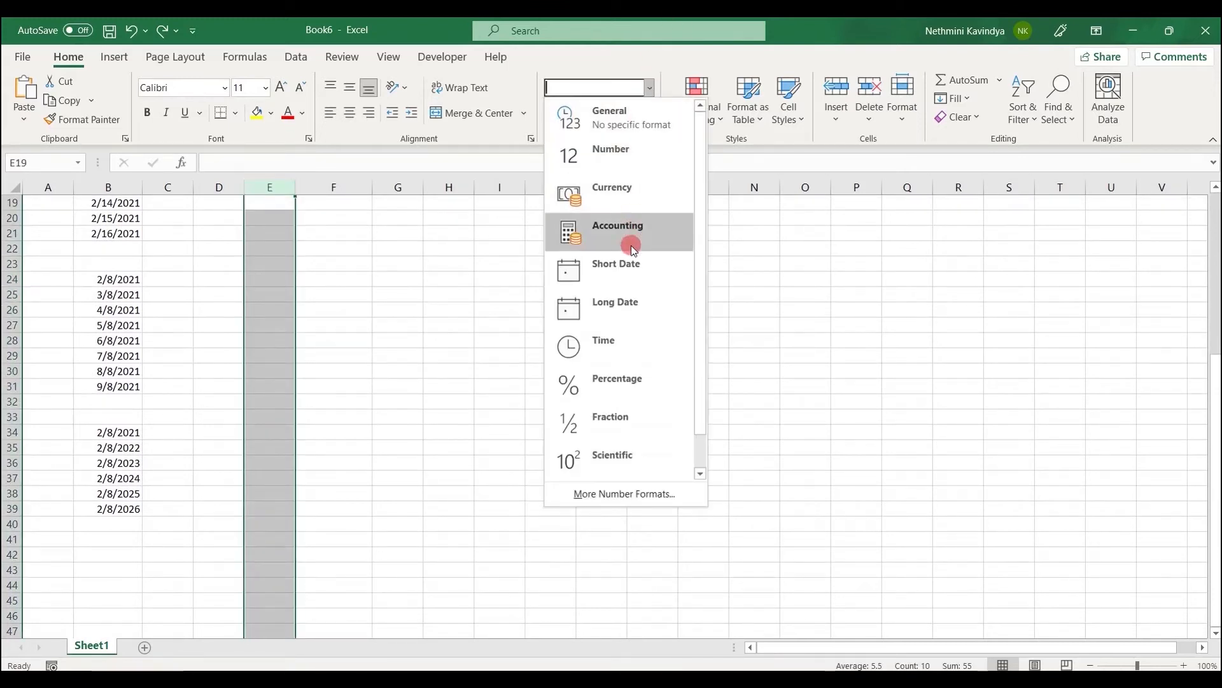
left_click(628, 264)
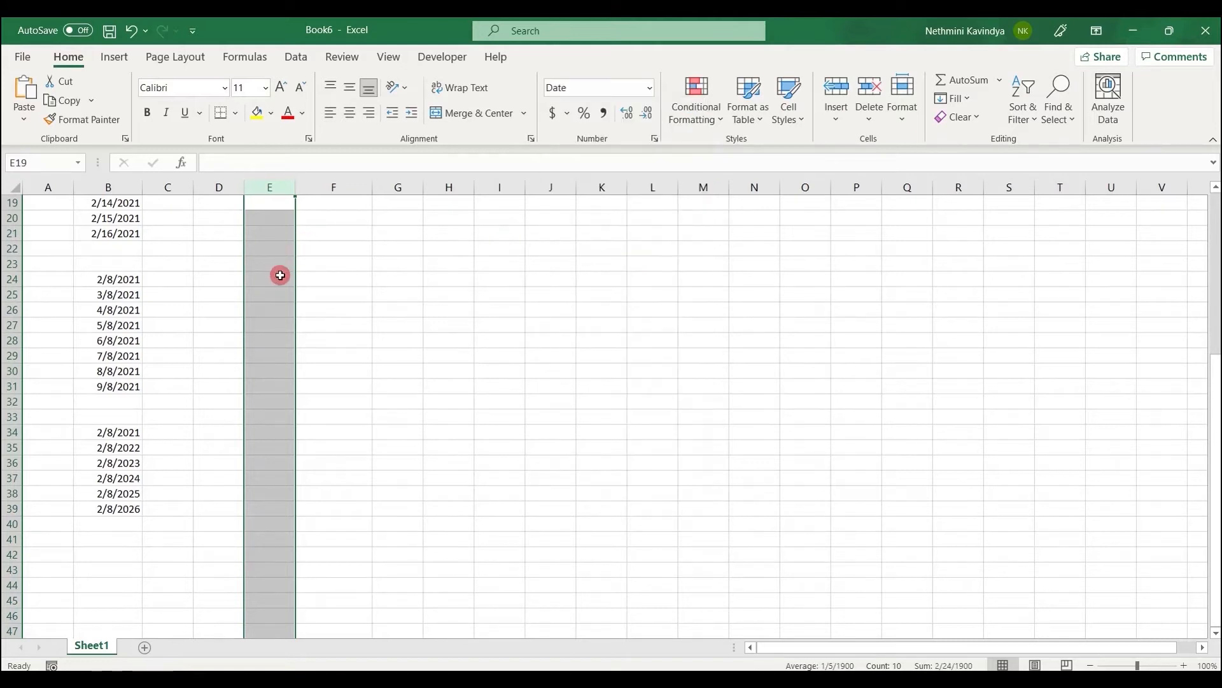
Enter the date 2/8/2021 in cell E24 and extend the fill range down to E36 with the fill choices open.
left_click(279, 276)
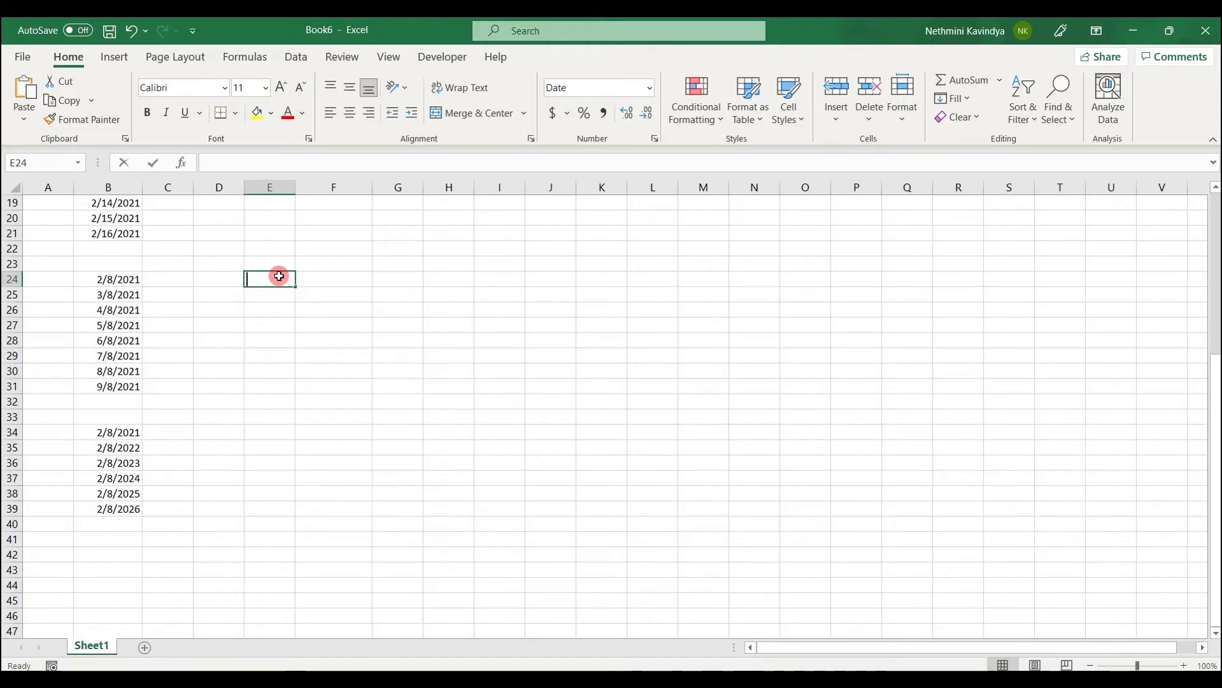
type("2/8/2021")
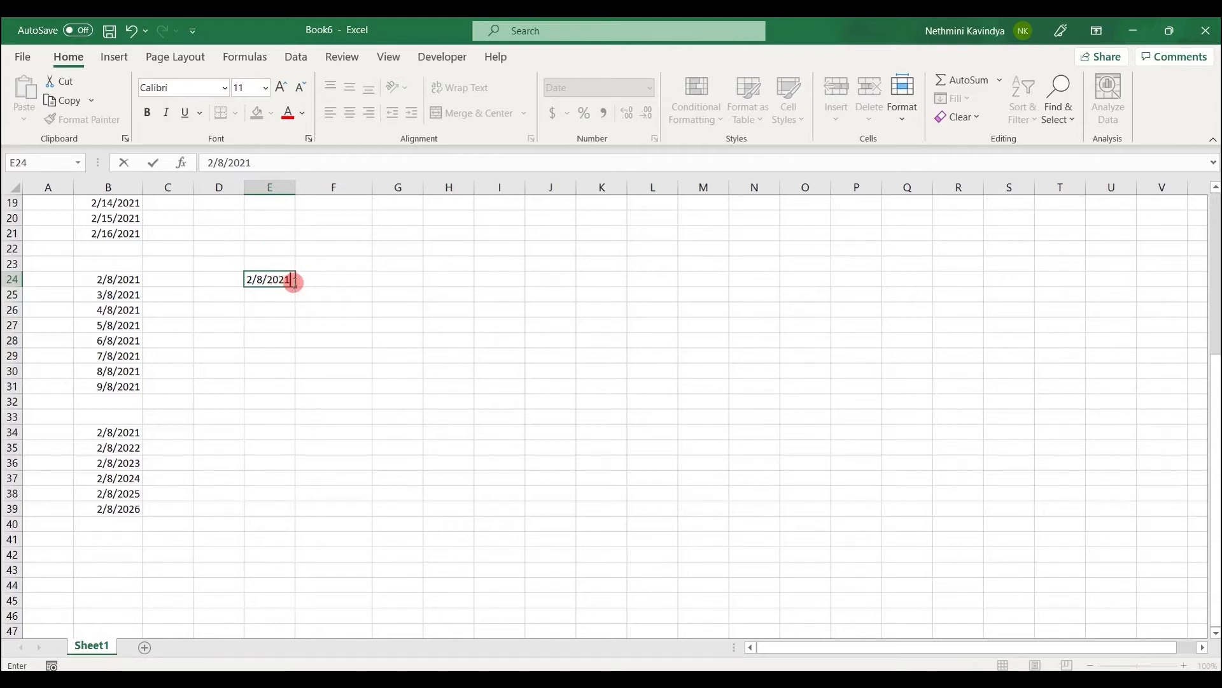
left_click(294, 288)
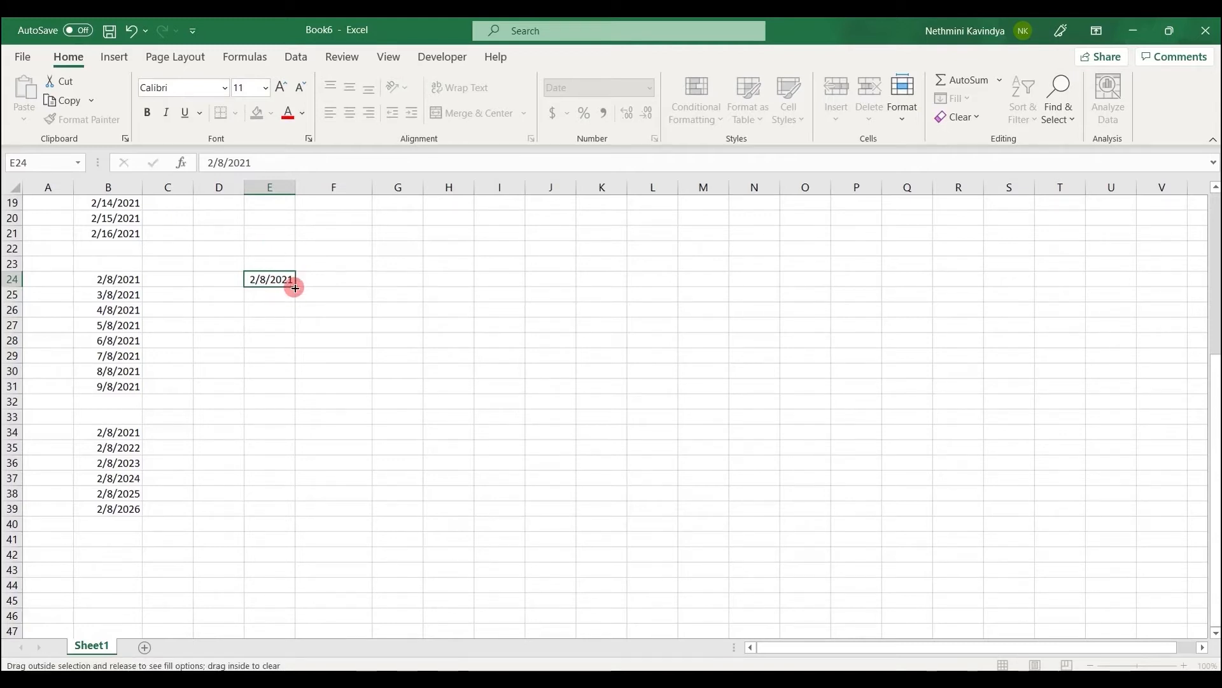
left_click_drag(295, 288, 295, 288)
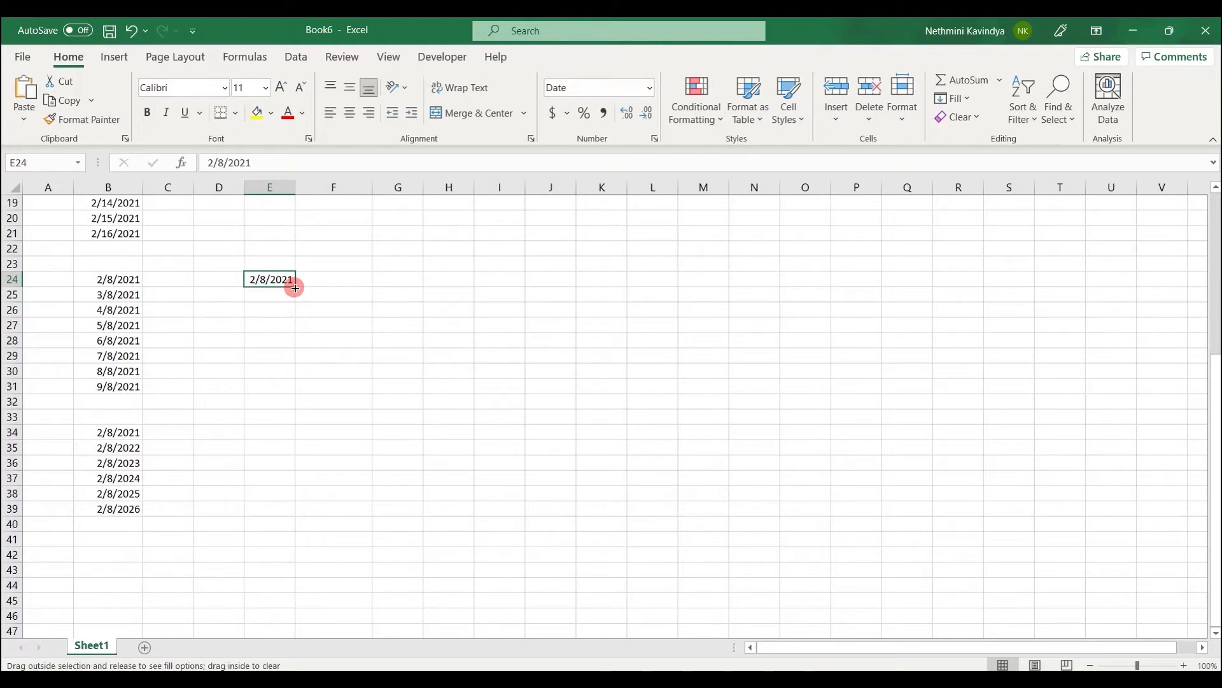
left_click_drag(294, 287, 304, 475)
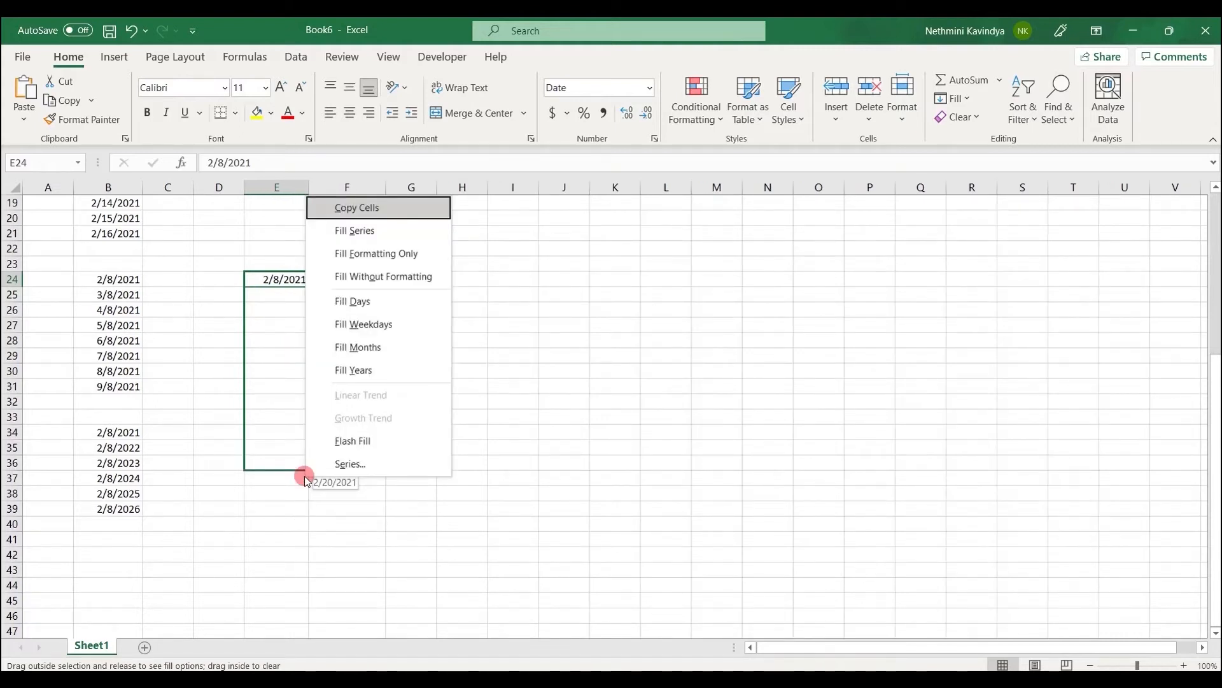
Fill E24 to E36 with a custom date series using the Month date unit and a step value of 2.
left_click(373, 467)
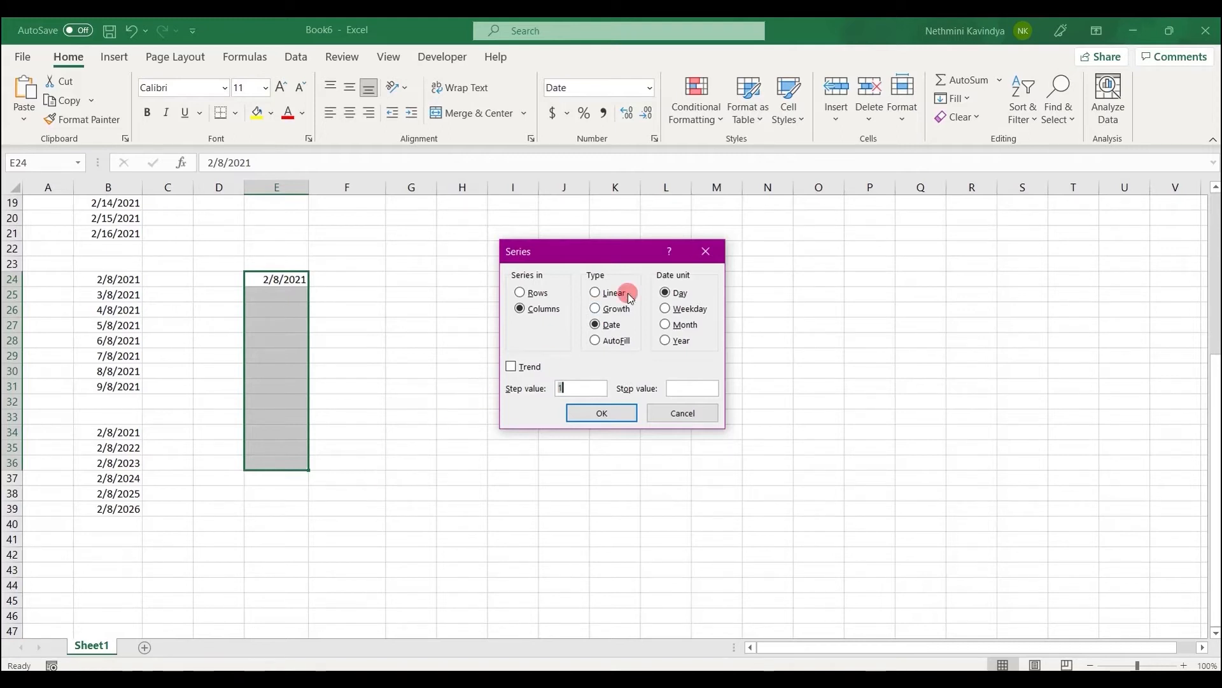
left_click(698, 308)
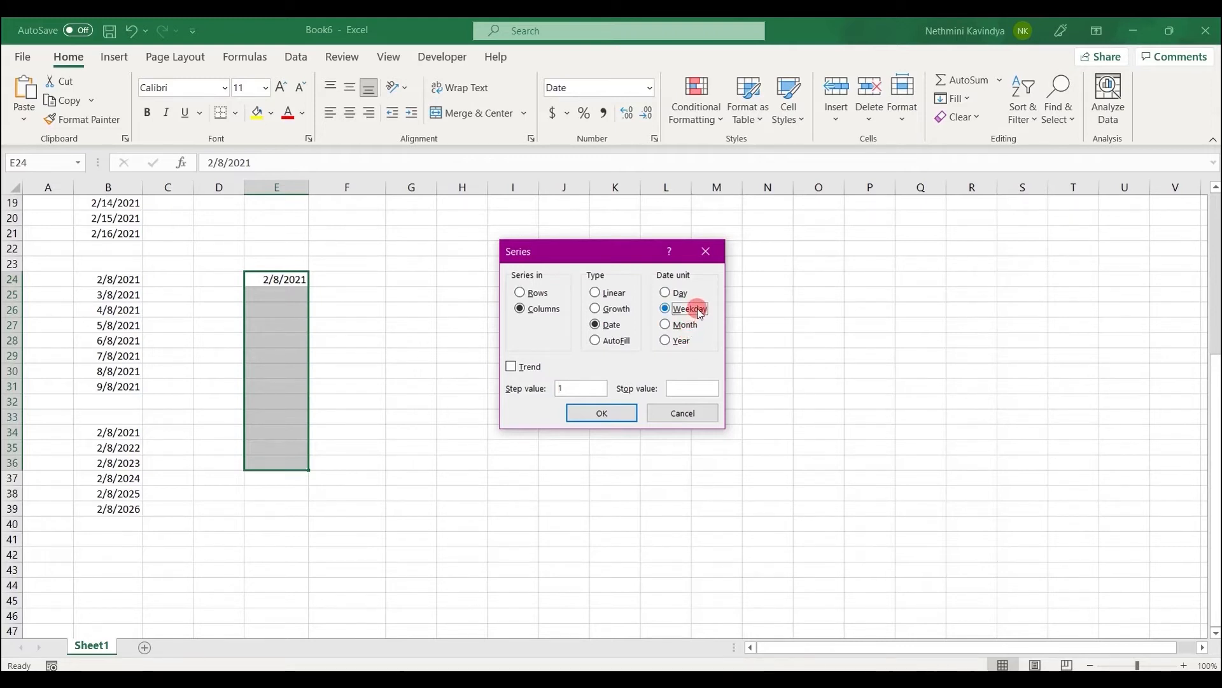
left_click(687, 325)
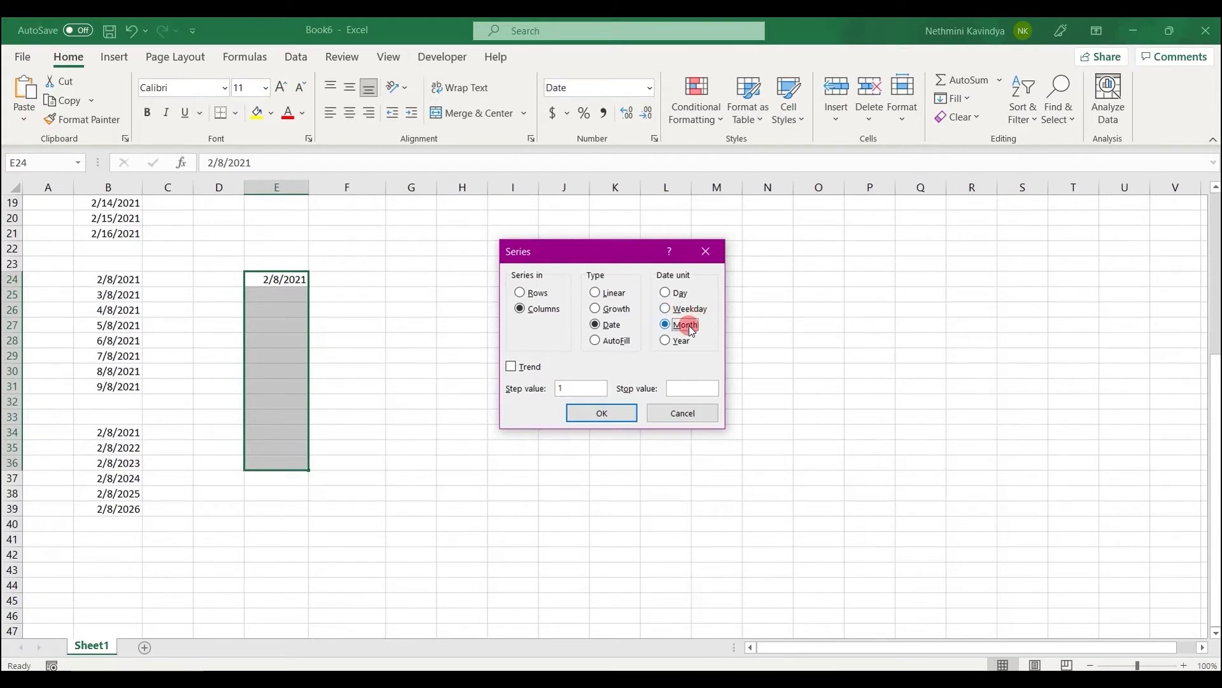
left_click(569, 389)
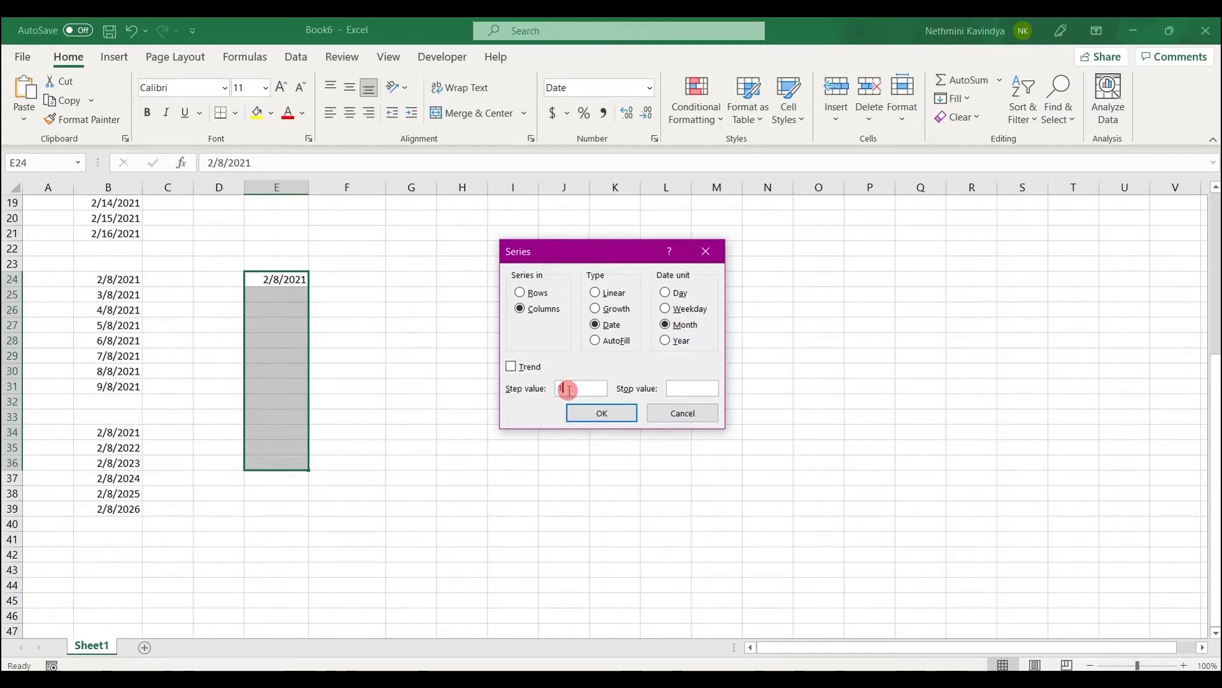
key("BackSpace")
type("2")
left_click(600, 414)
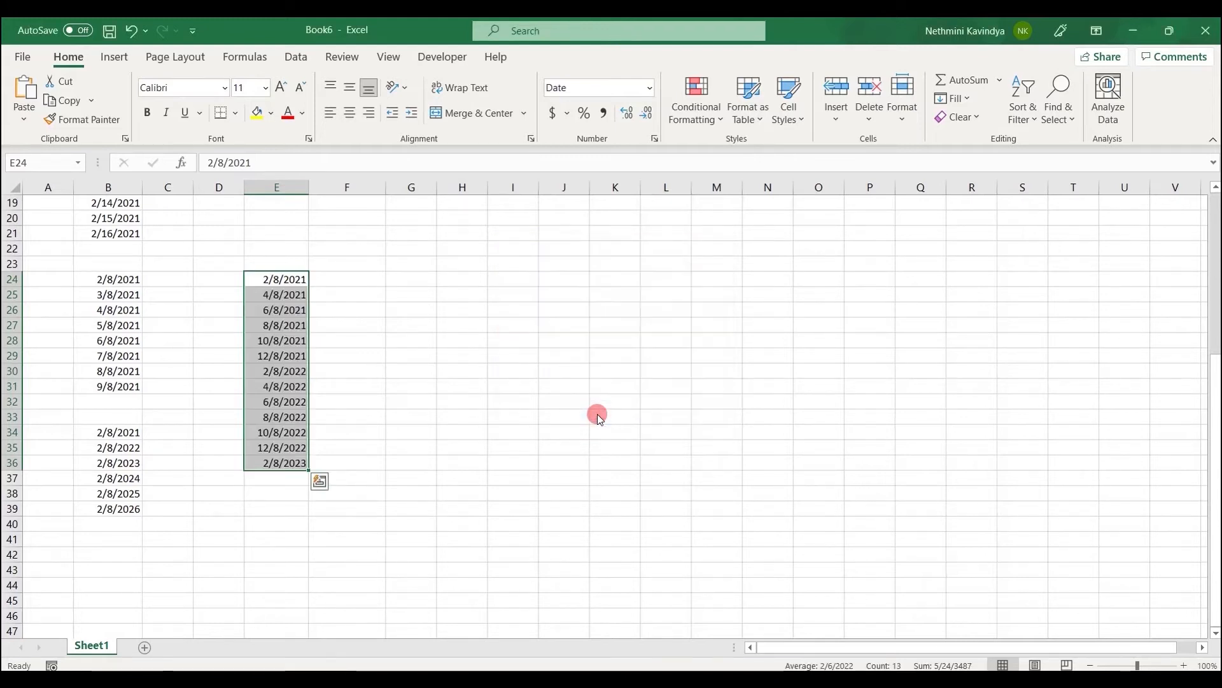
left_click(294, 287)
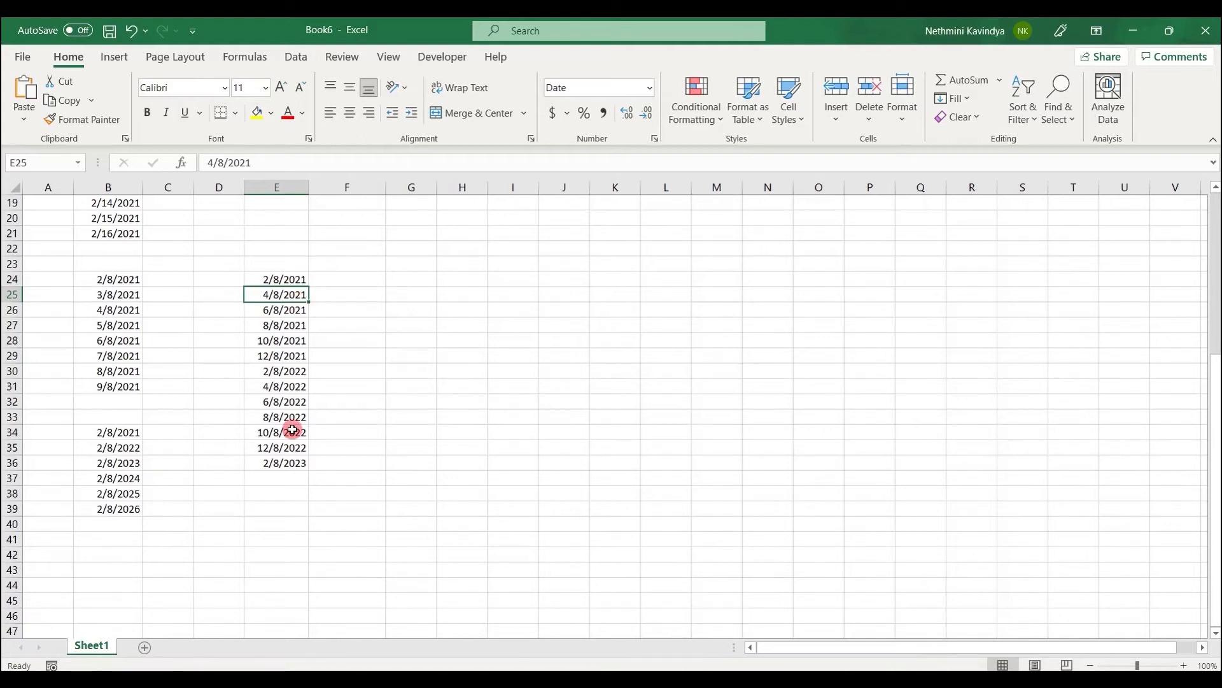
key("ctrl+z")
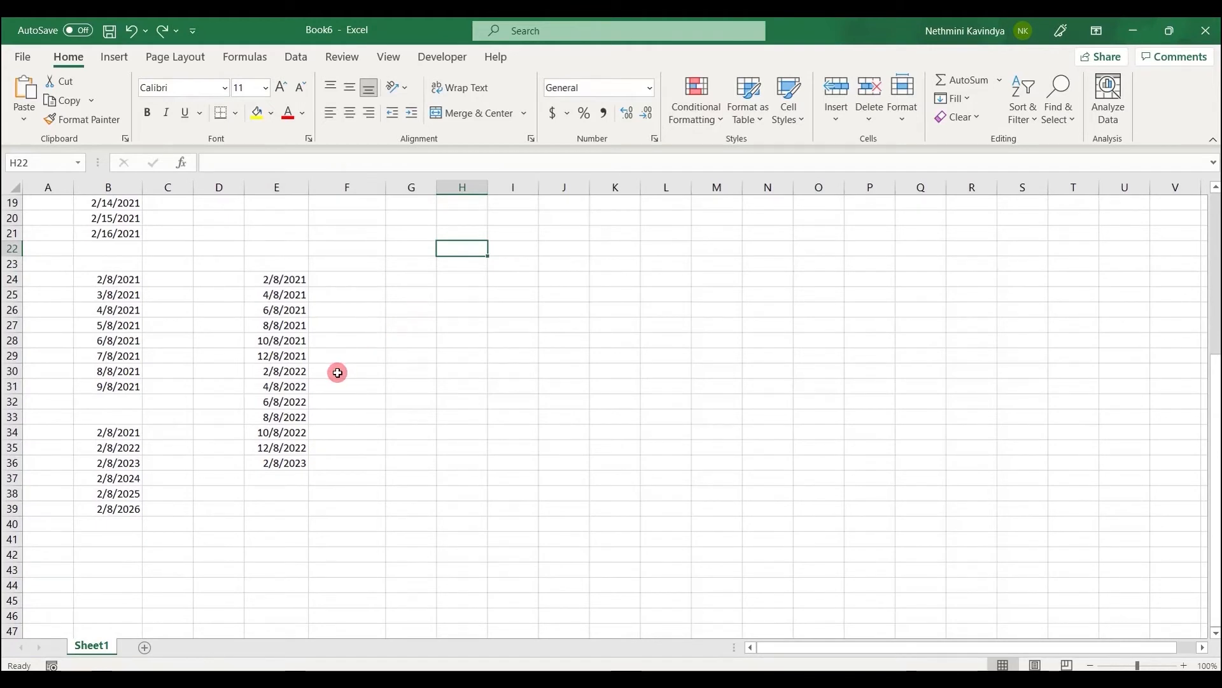
Create a new blank workbook and enter the headings Number in A1 and List item in B1.
left_click(35, 54)
left_click(217, 142)
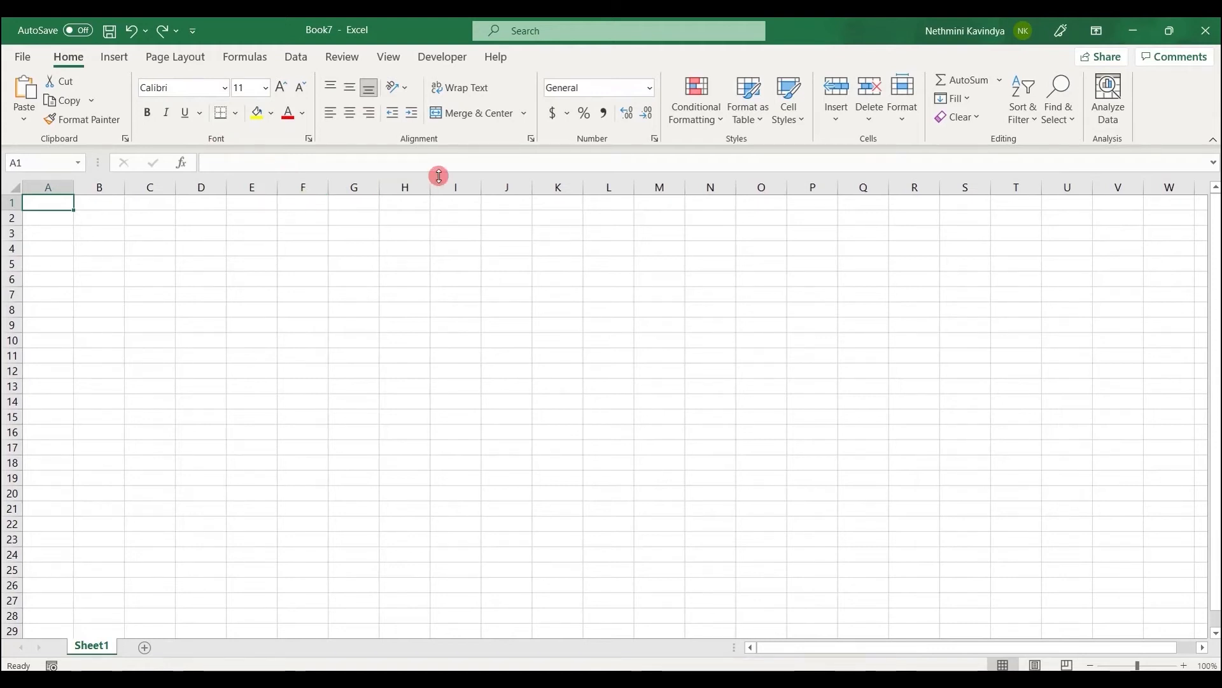
left_click(117, 201)
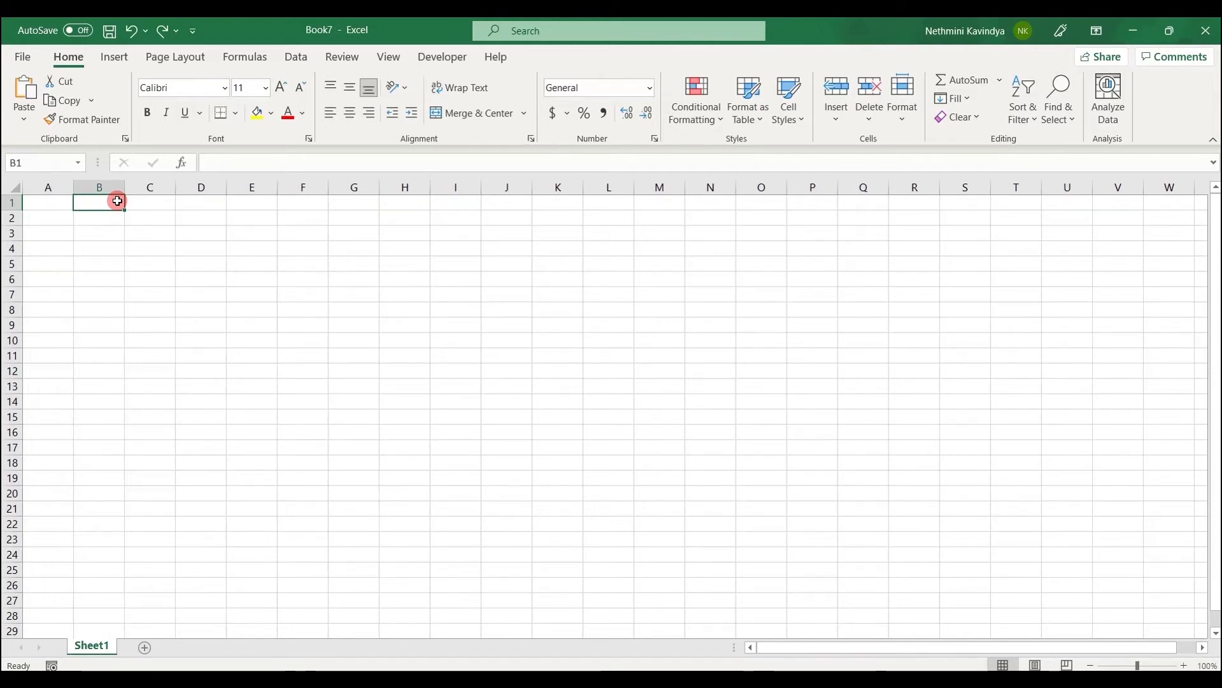
type("List item")
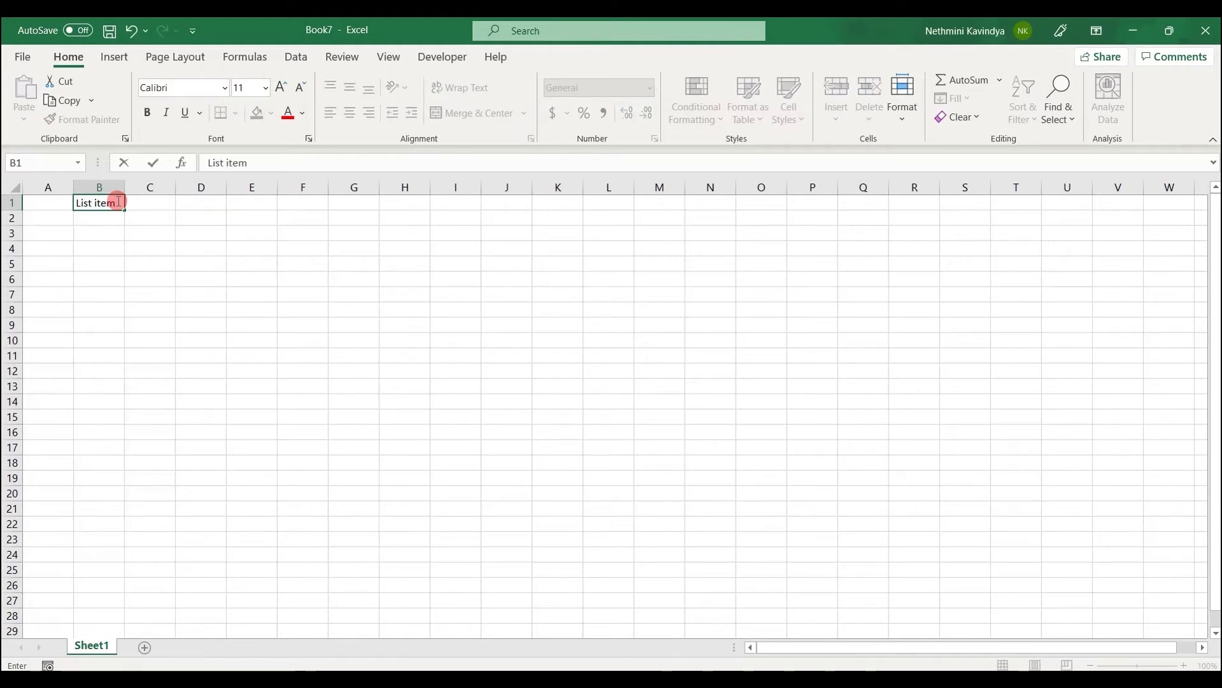
left_click(34, 200)
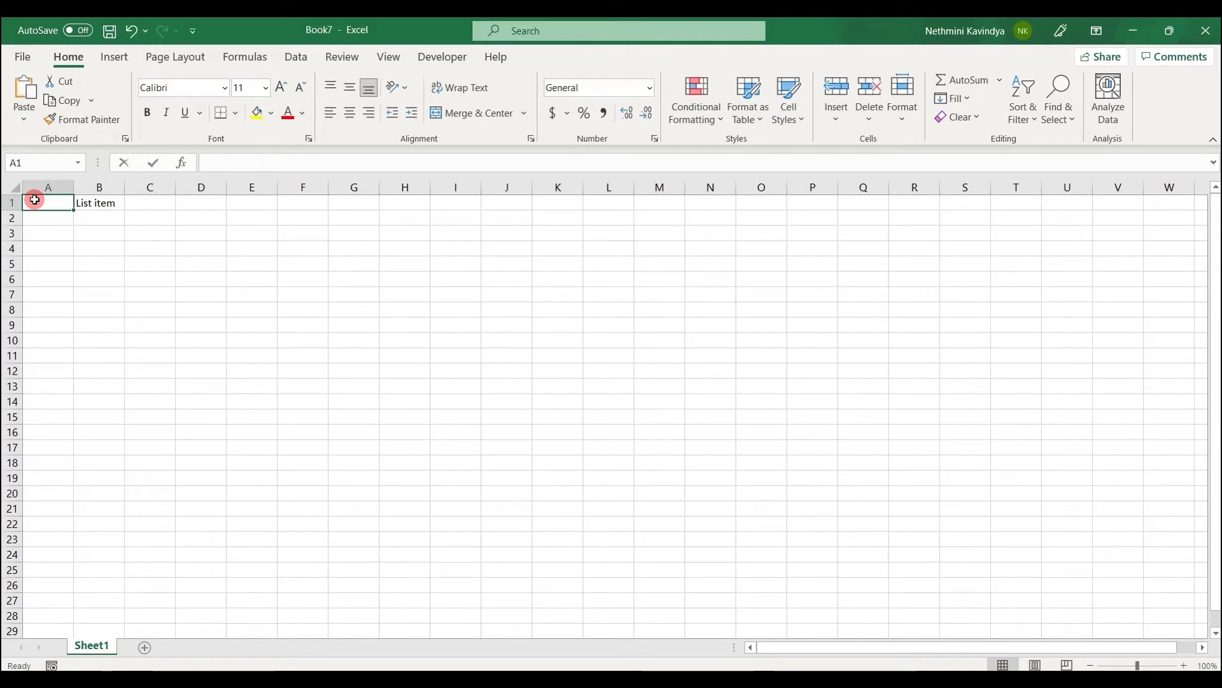
type("Number")
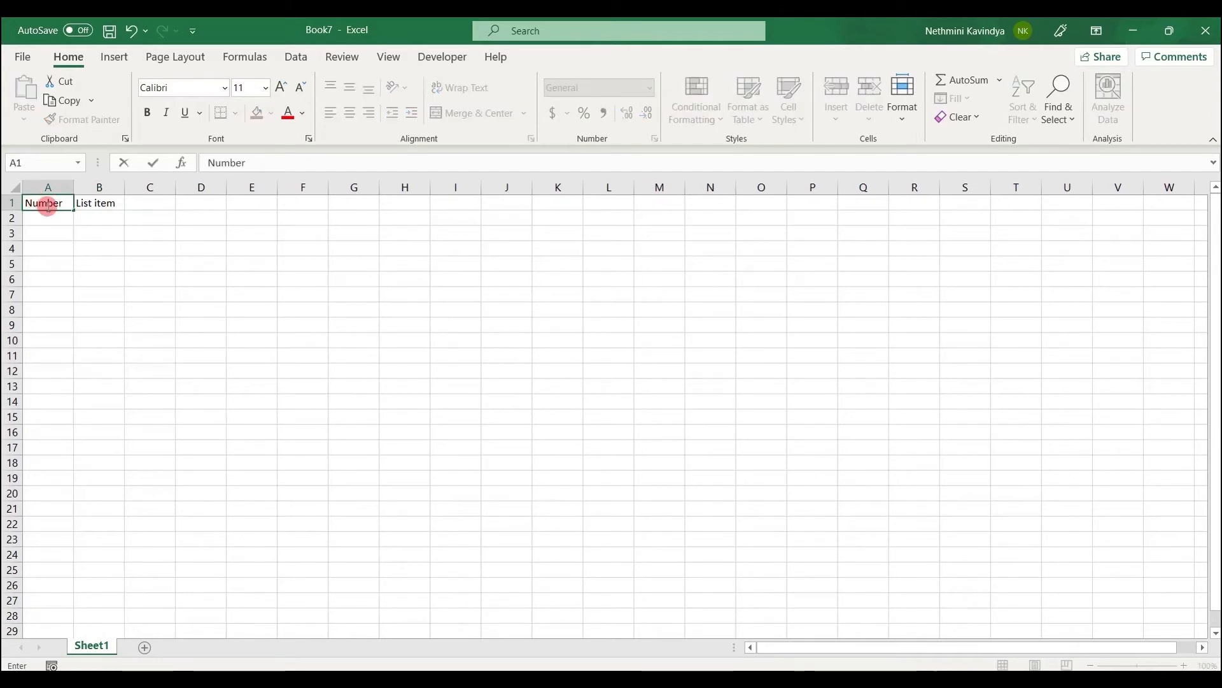
List Banana, Apple, Pineapple and Cherry in cells B2 to B5 under the List item heading.
left_click(95, 213)
type("Banana")
key("Return")
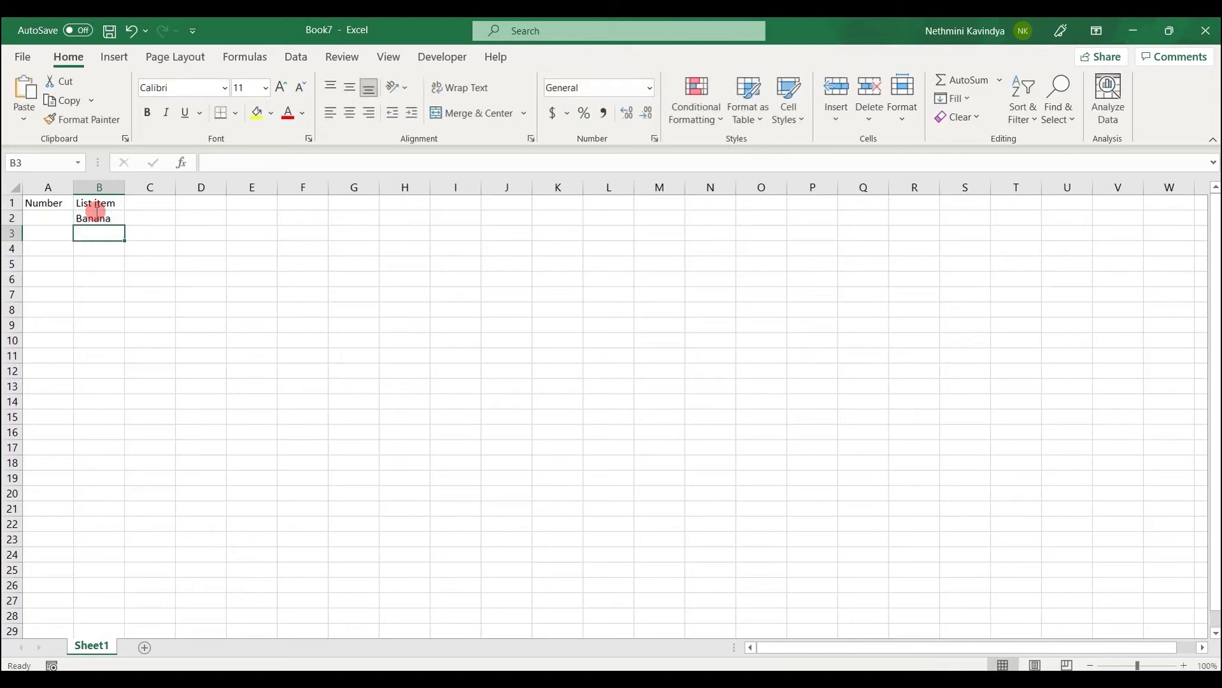
type("Apple")
key("Return")
type("P")
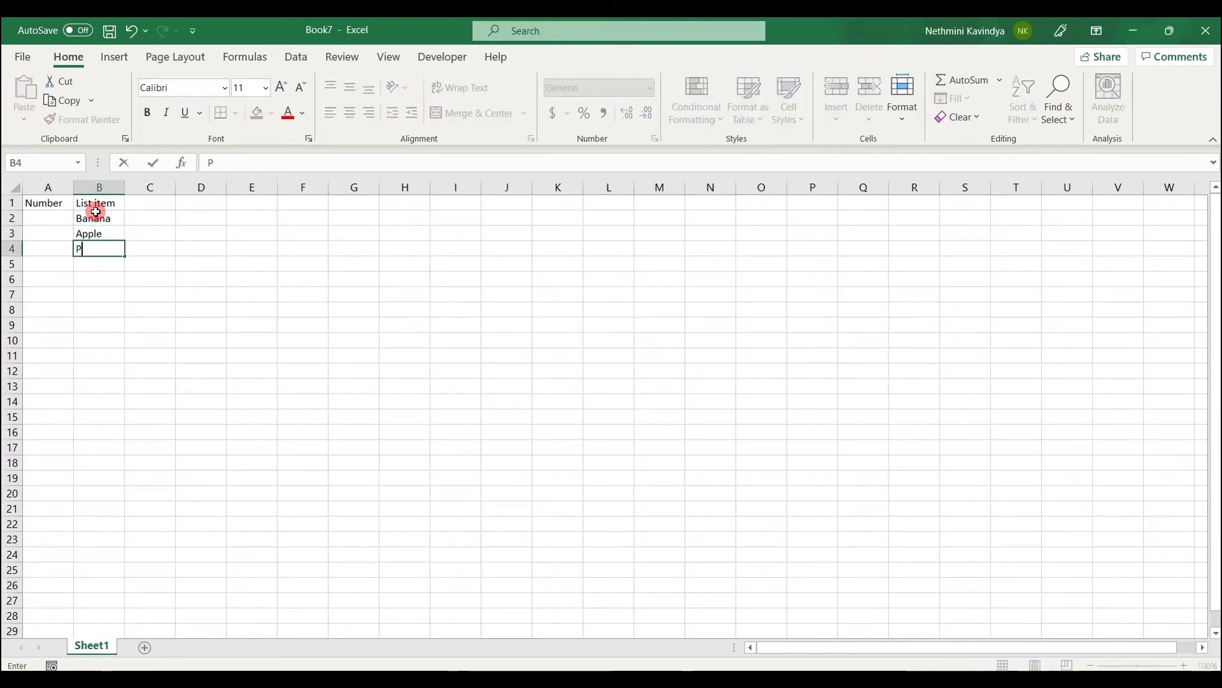
type("ineapple")
key("Return")
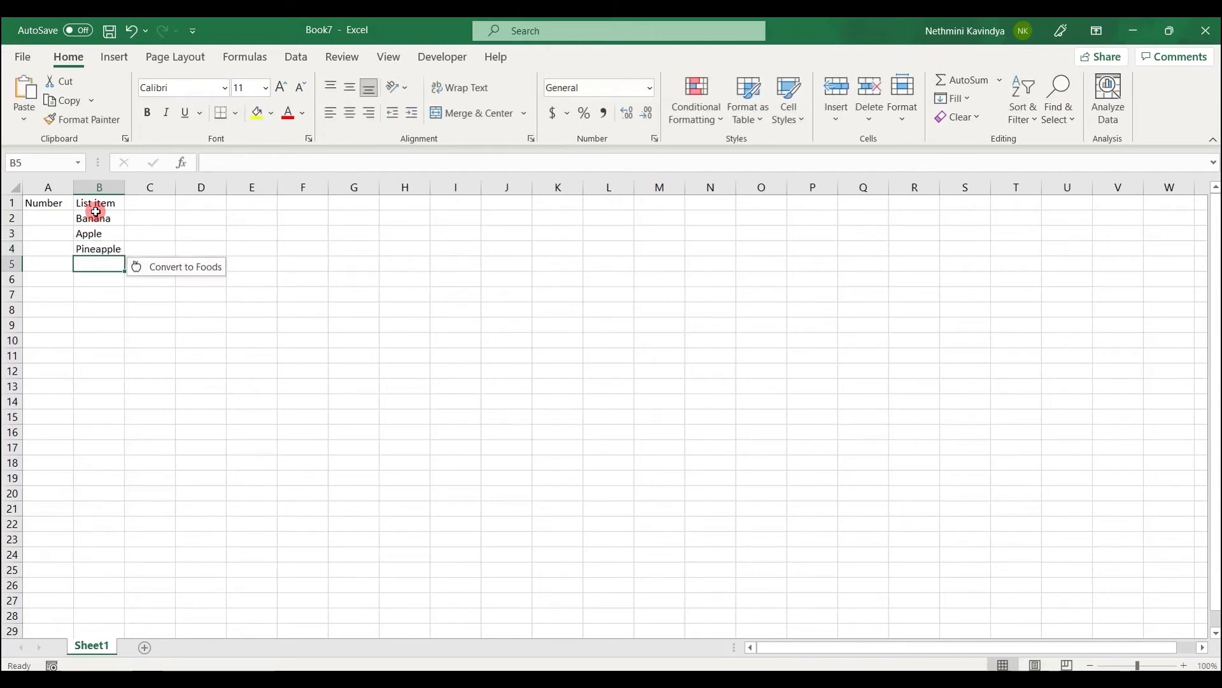
left_click(103, 260)
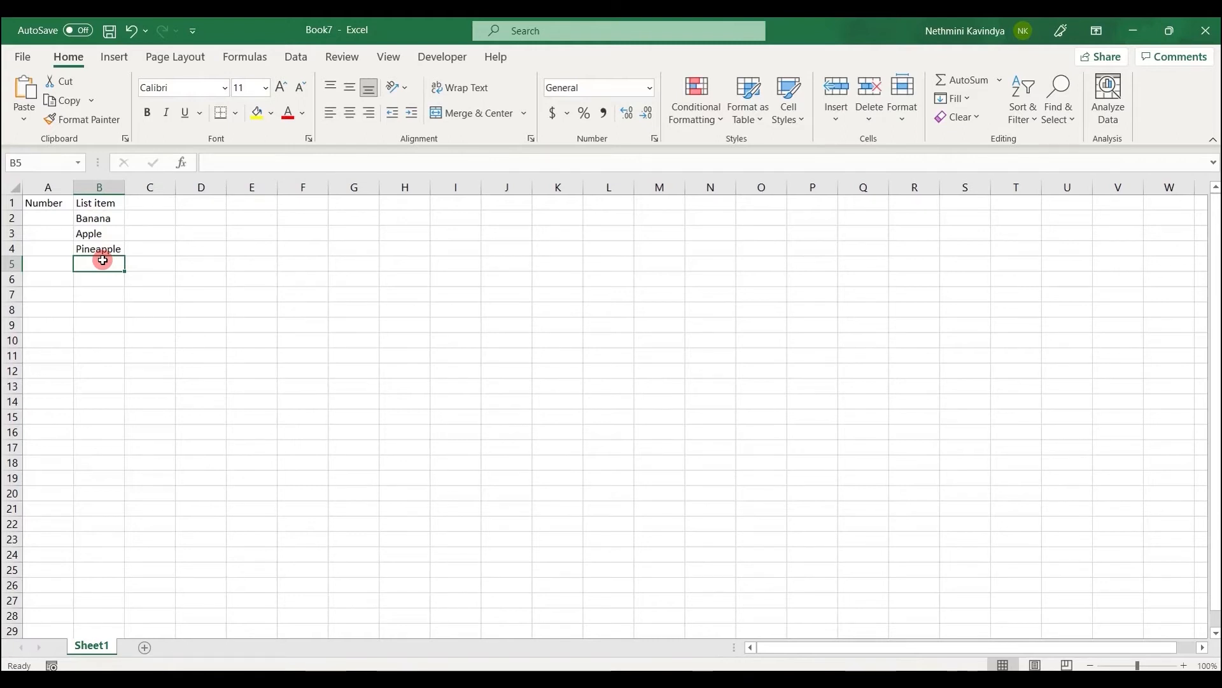
type("Cherry")
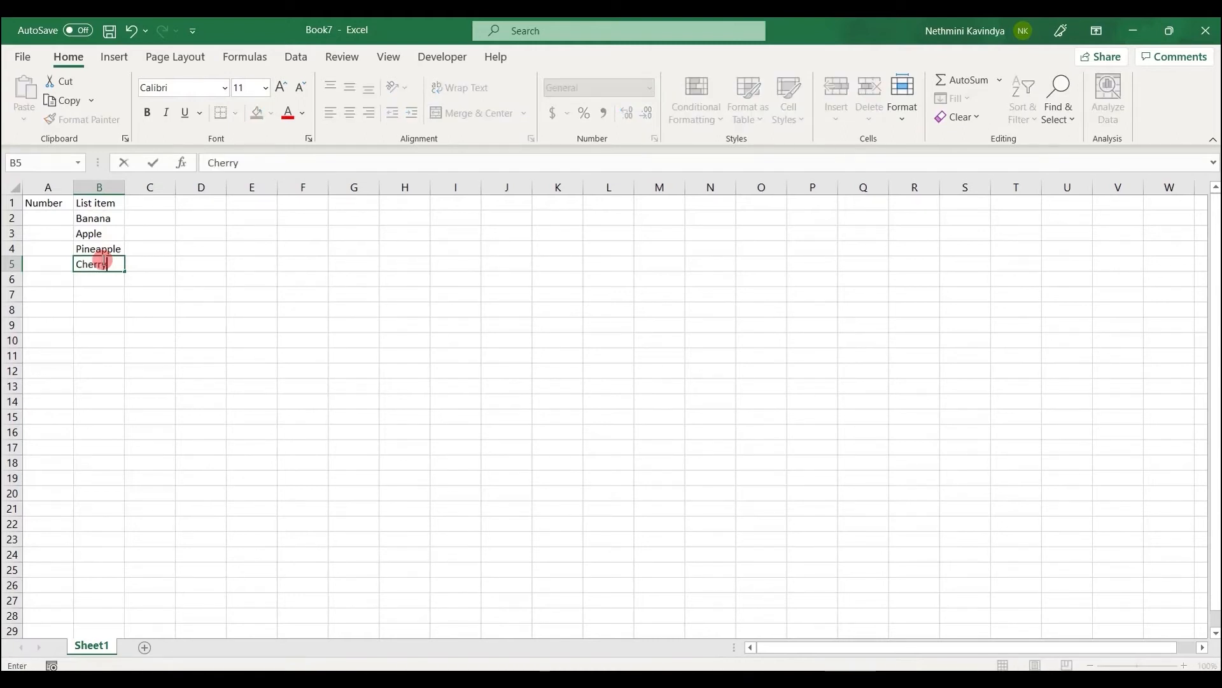
Number the items by entering 1 in A2 and 2 in A3, and extend the series down to A5.
left_click(65, 219)
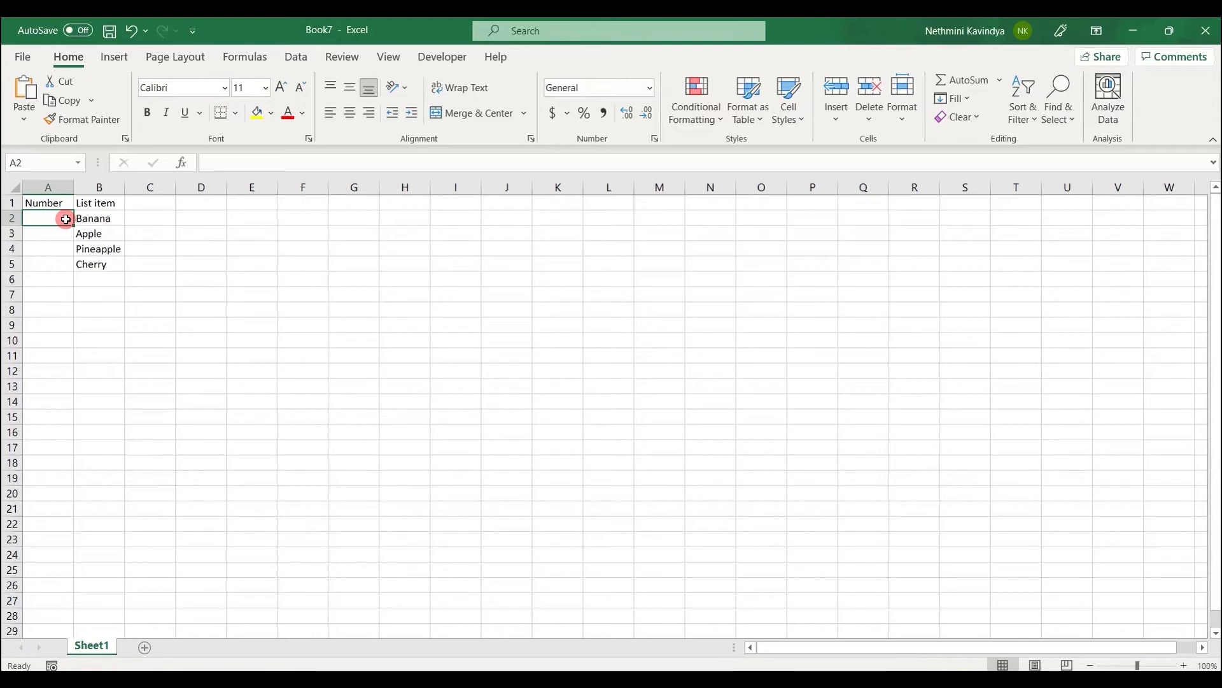
type("1")
key("Return")
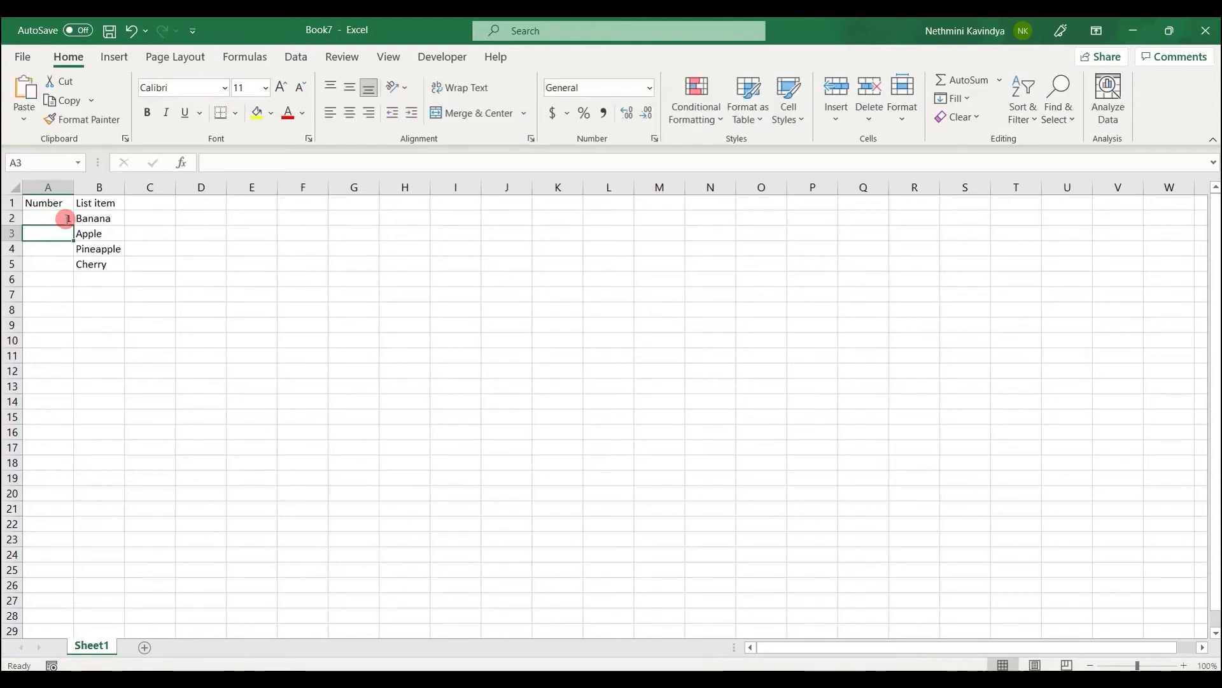
type("2")
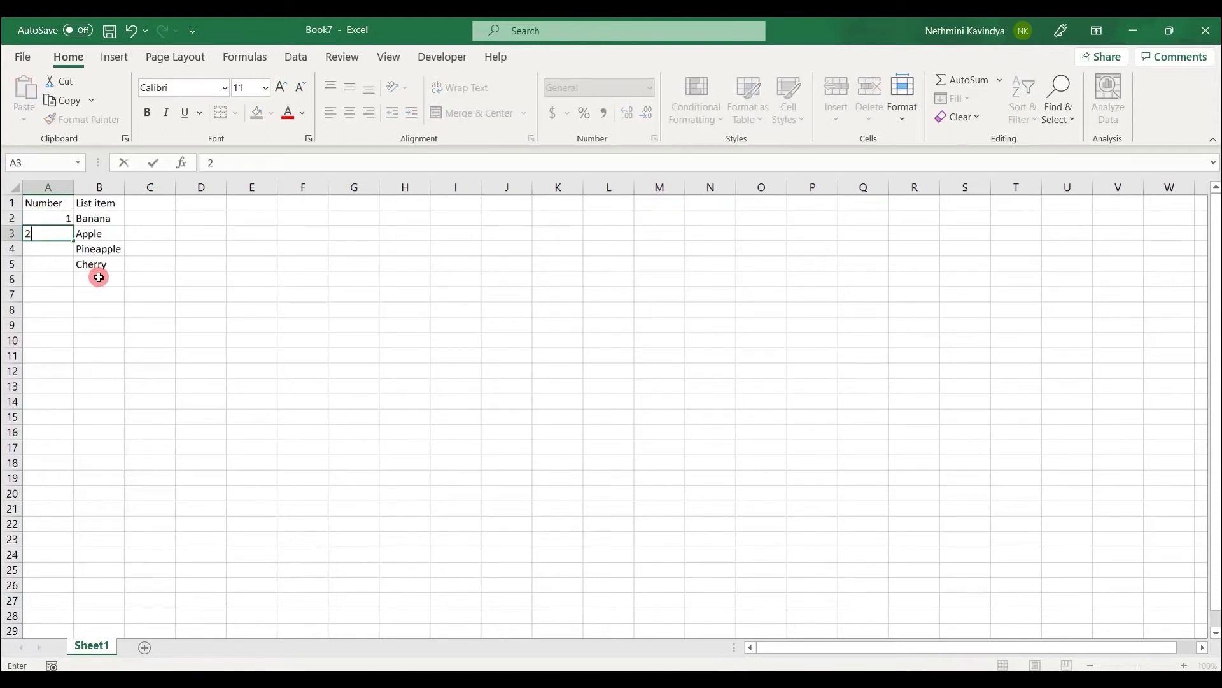
left_click(62, 217)
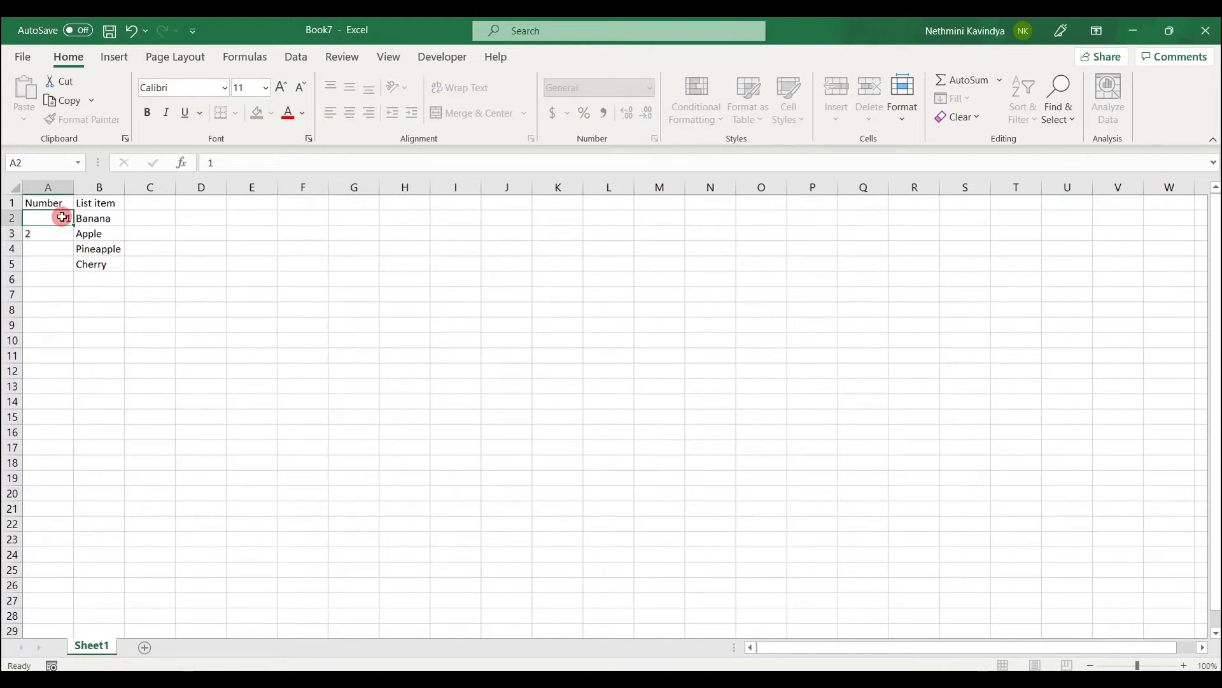
left_click_drag(62, 217, 71, 268)
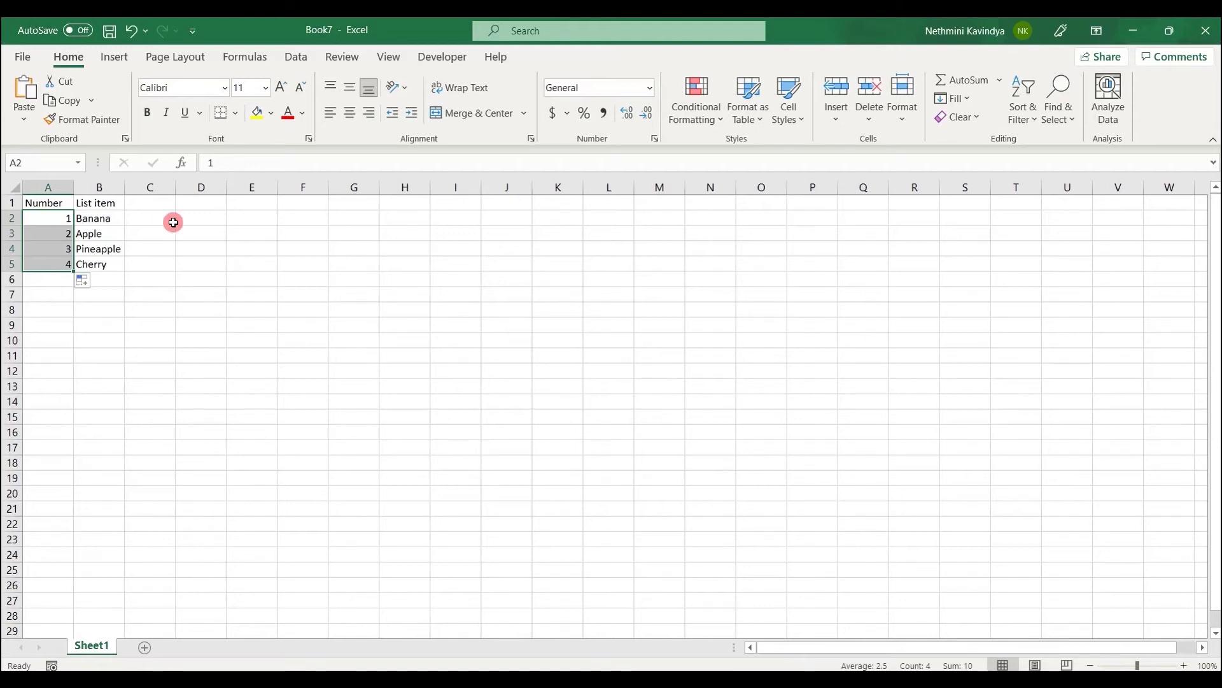
Insert a blank row between the Apple and Pineapple rows.
left_click(9, 233)
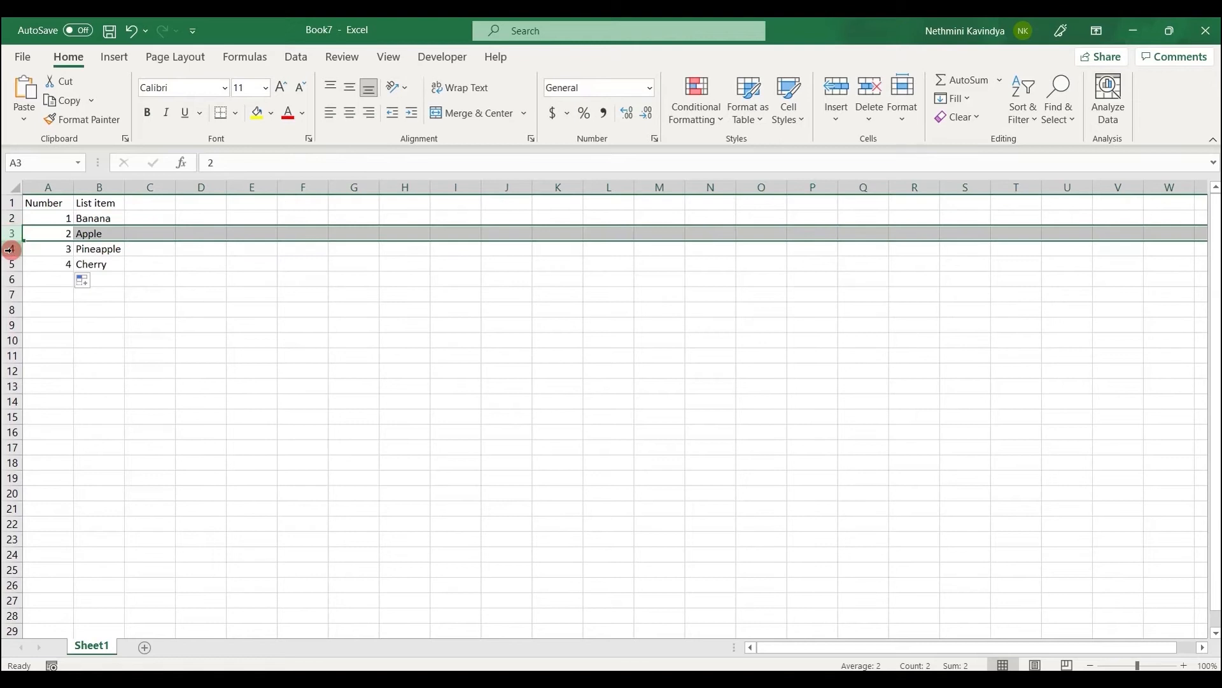
left_click(11, 247)
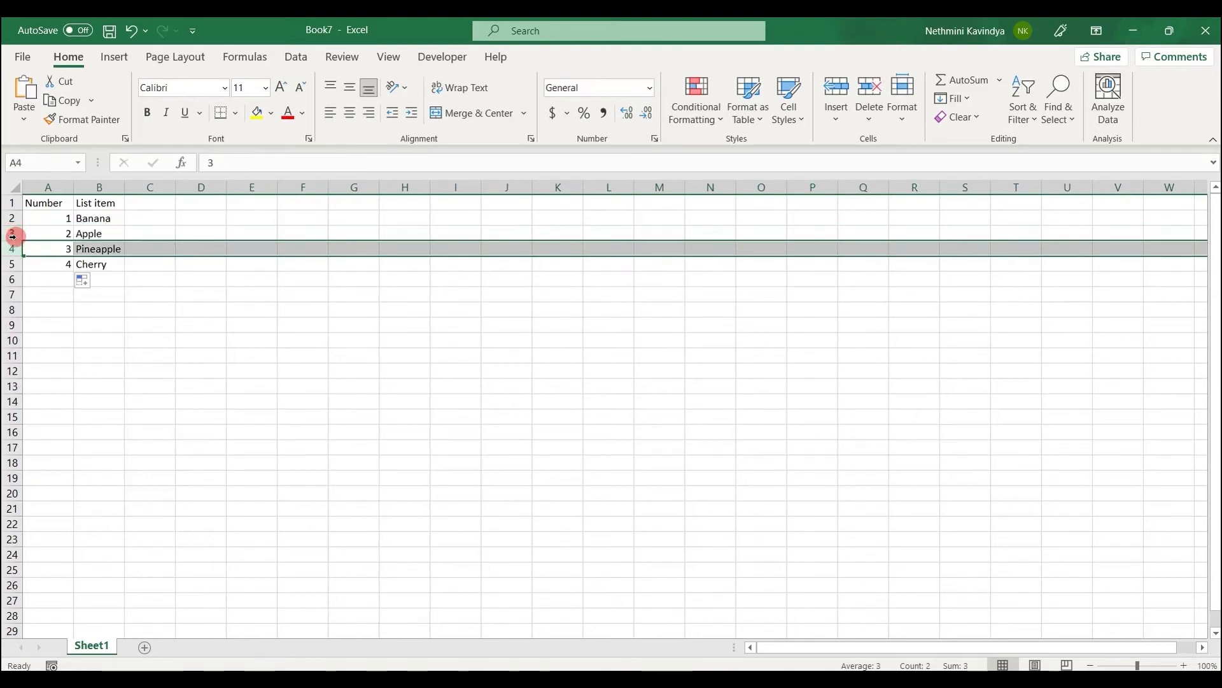
left_click(16, 236)
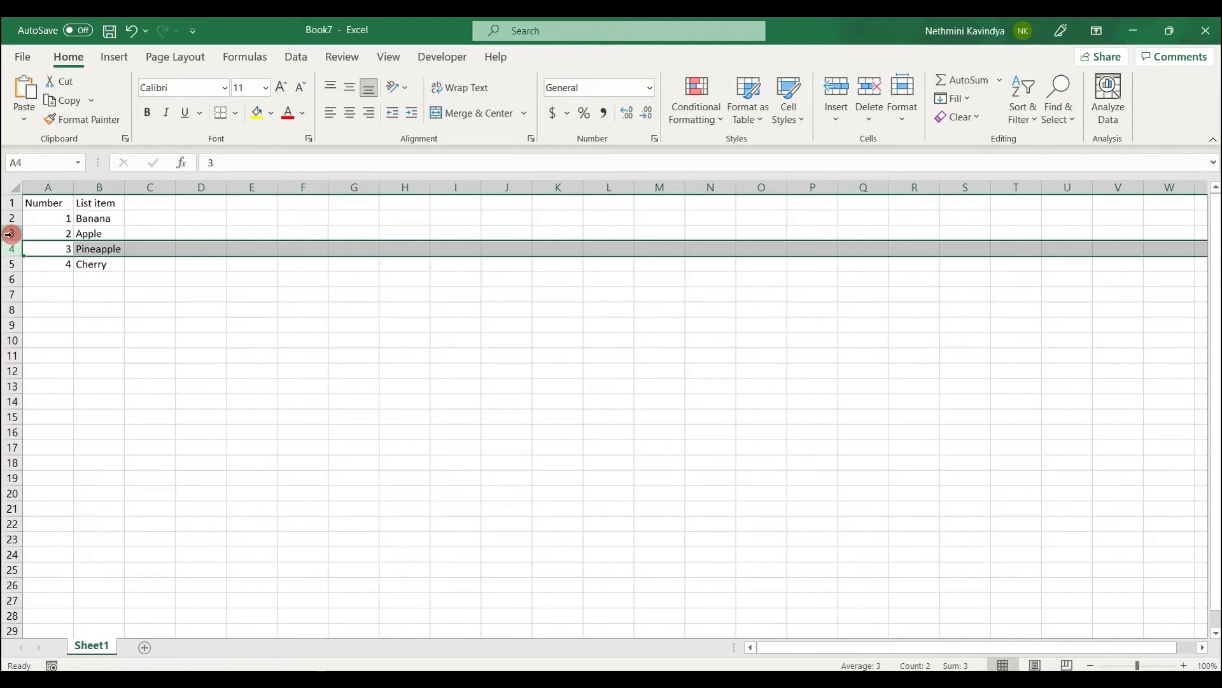
left_click(12, 244)
left_click(5, 254)
right_click(5, 254)
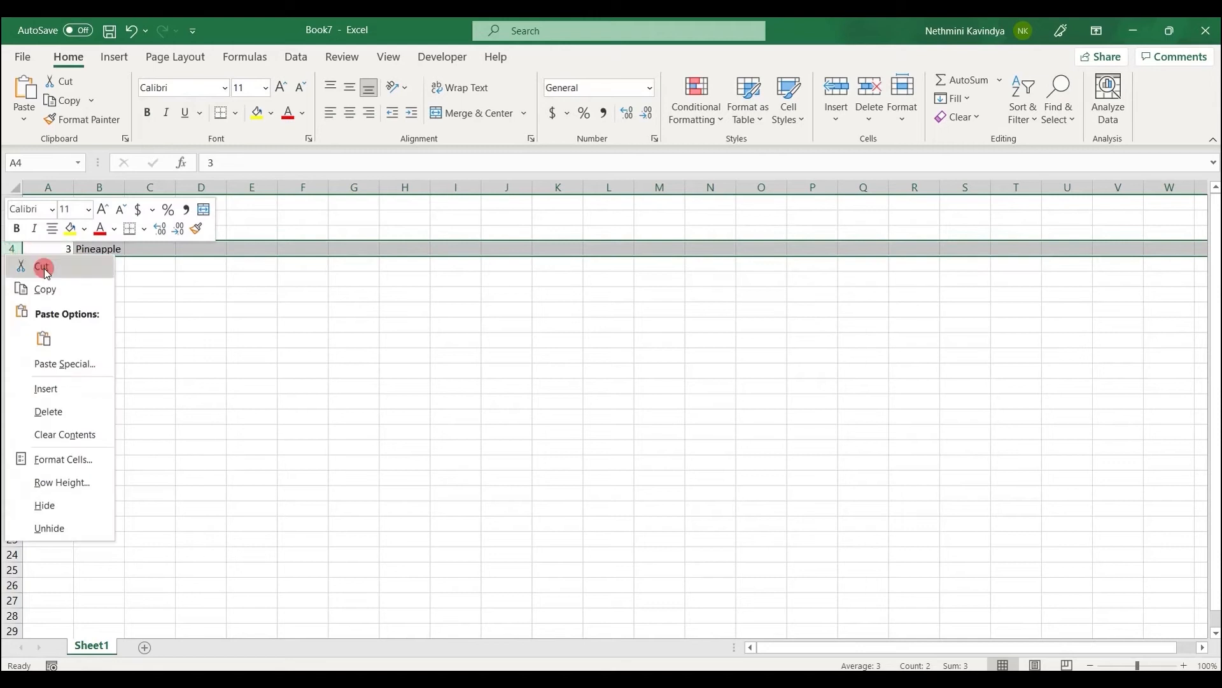
left_click(70, 391)
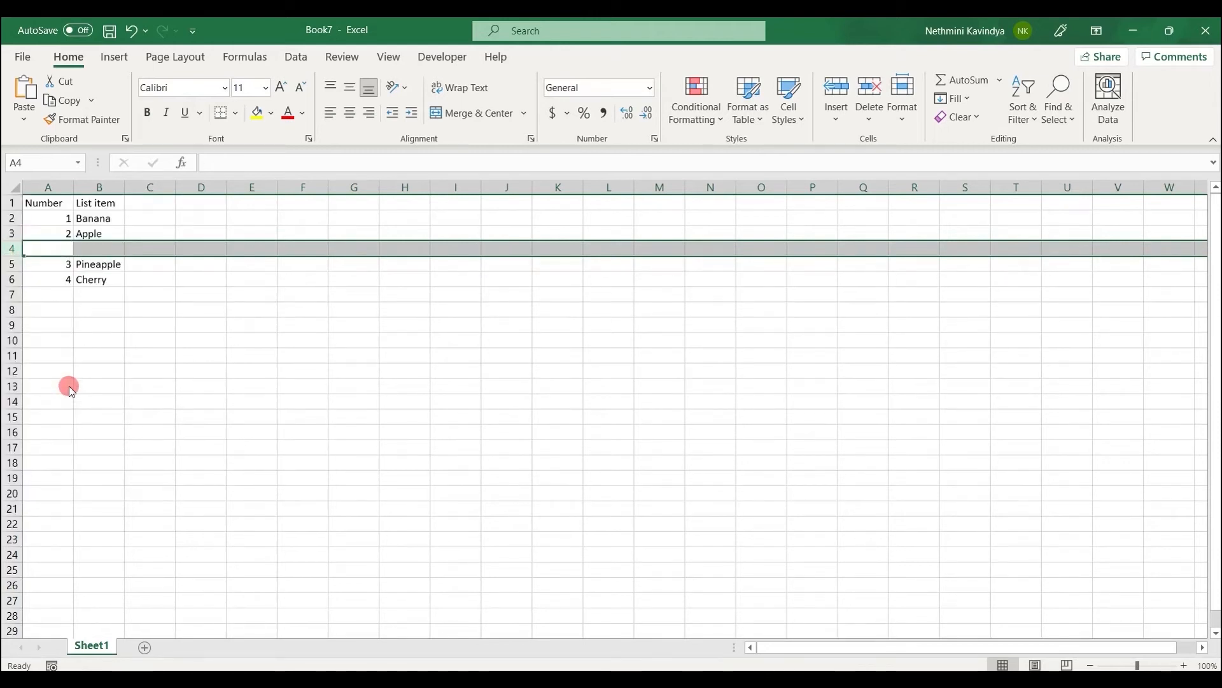
Enter Grapes as the list item in B4, leaving its number cell A4 empty.
left_click(63, 247)
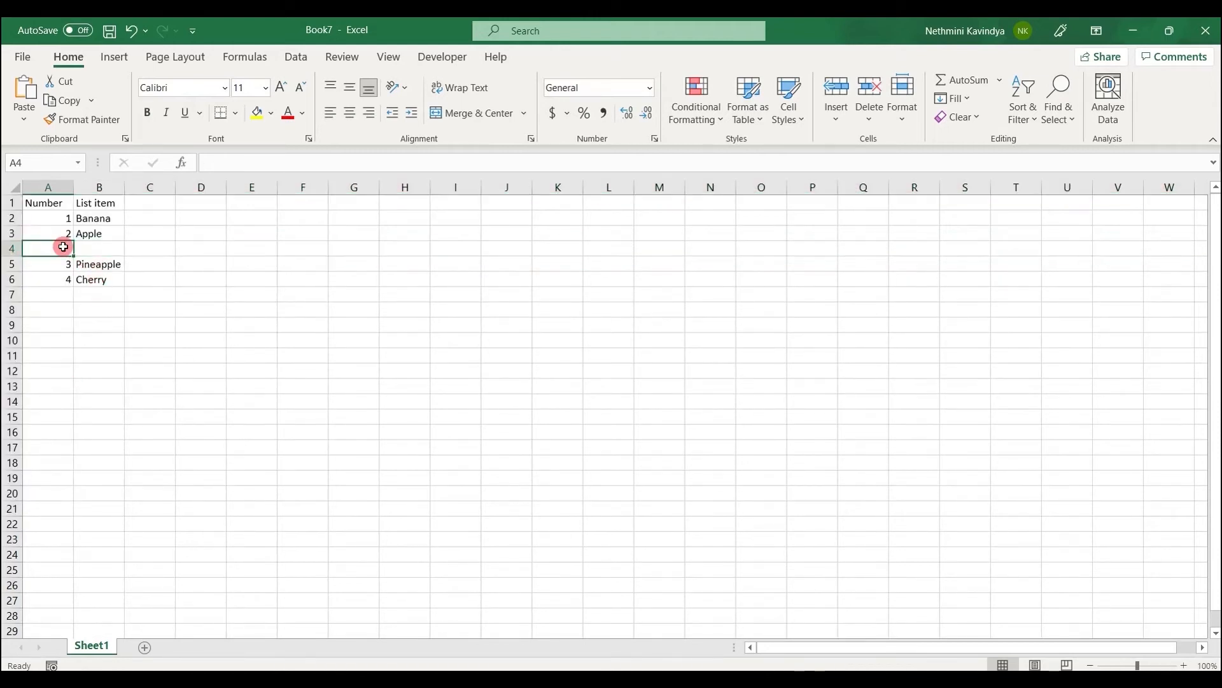
left_click(105, 244)
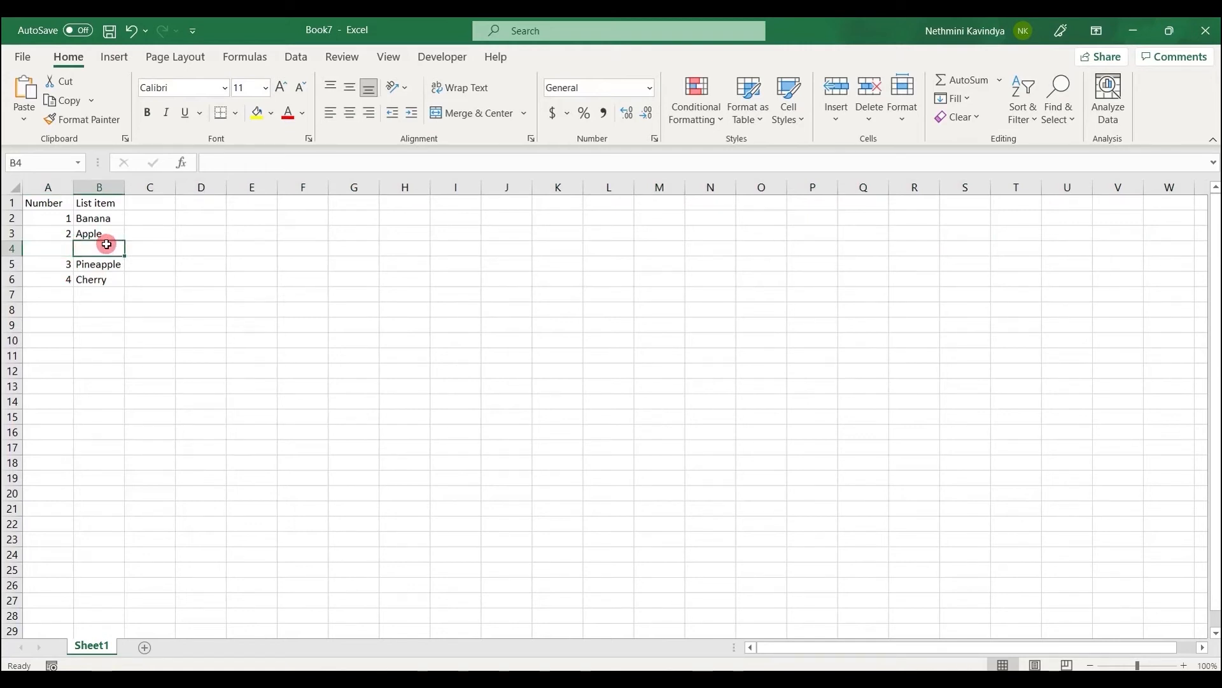
type("Grapes")
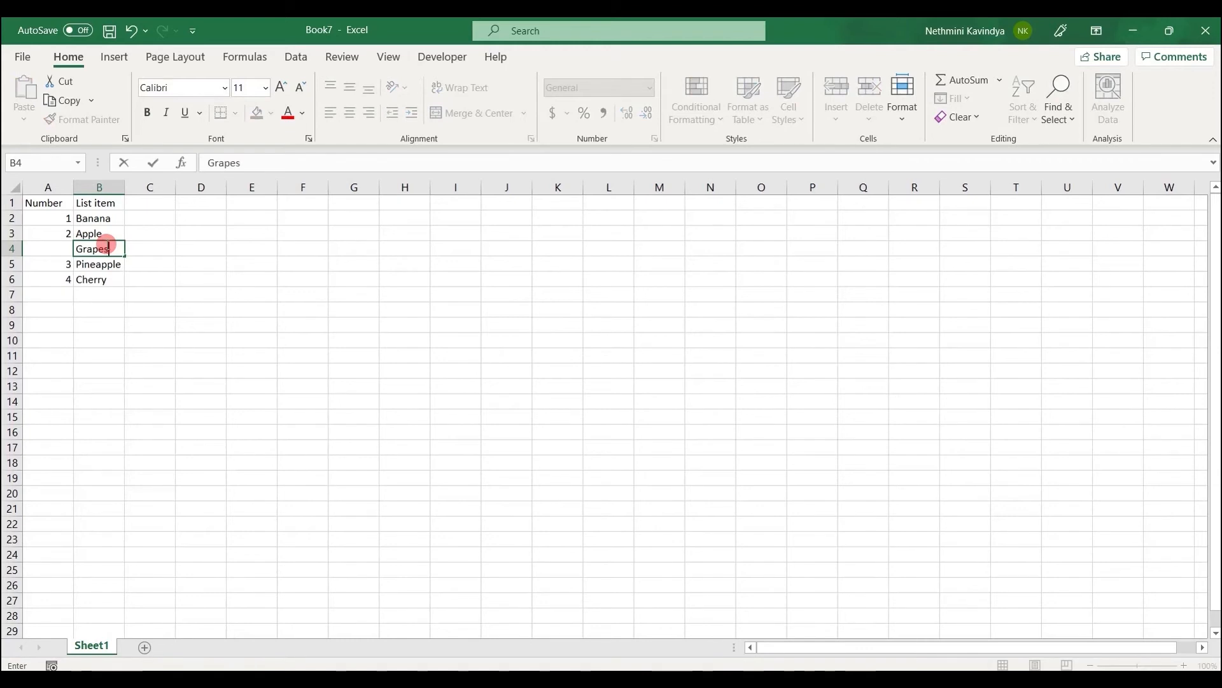
left_click(67, 247)
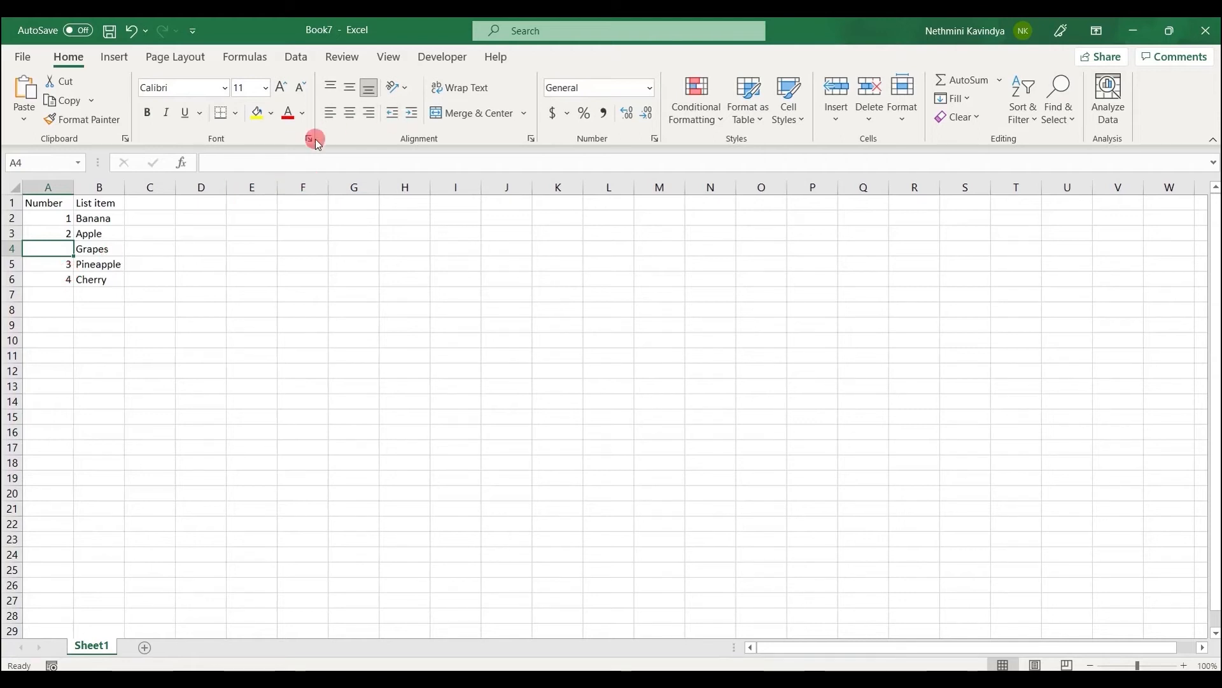
Copy the list in B1:B6 to column E starting at E1, and enter the heading Number in D1.
left_click(259, 206)
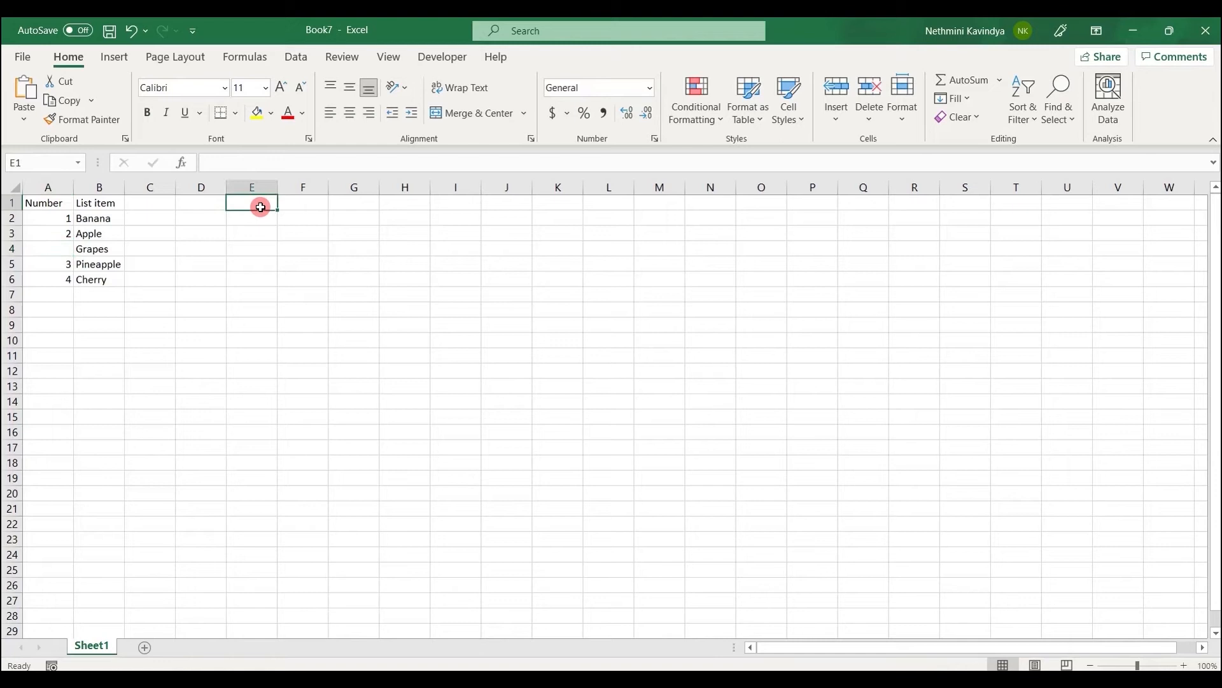
left_click(93, 207)
left_click_drag(93, 207, 98, 276)
key("ctrl+c")
left_click(253, 203)
key("ctrl+v")
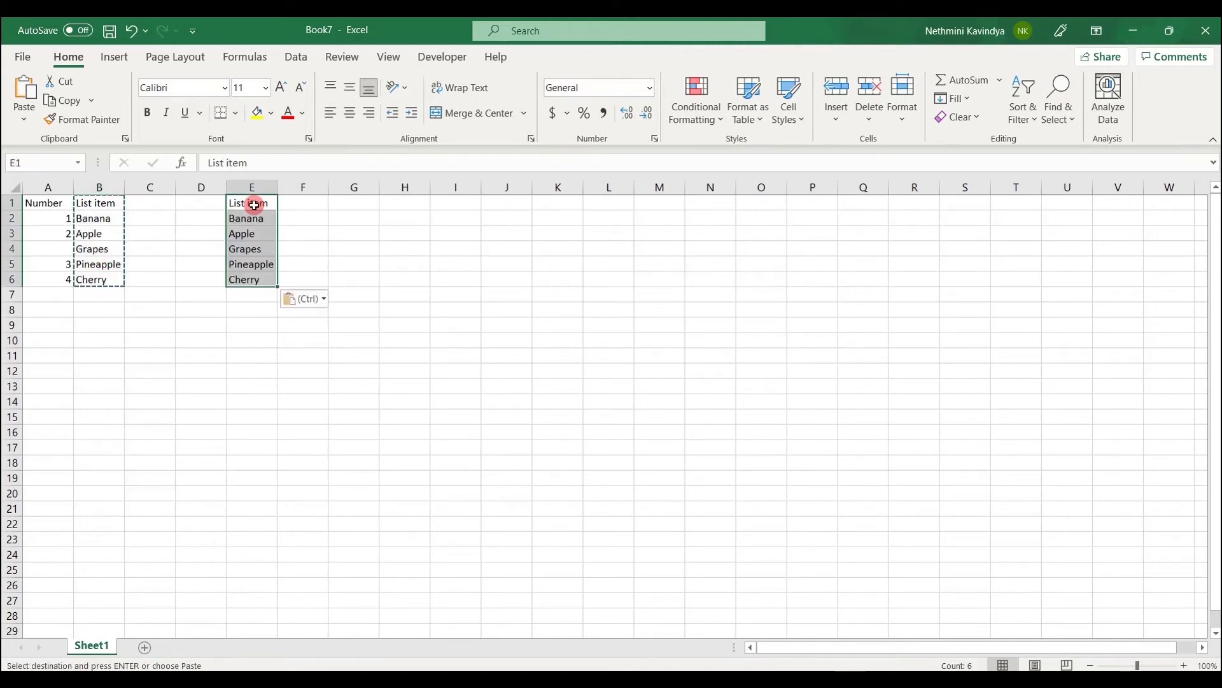
left_click(210, 202)
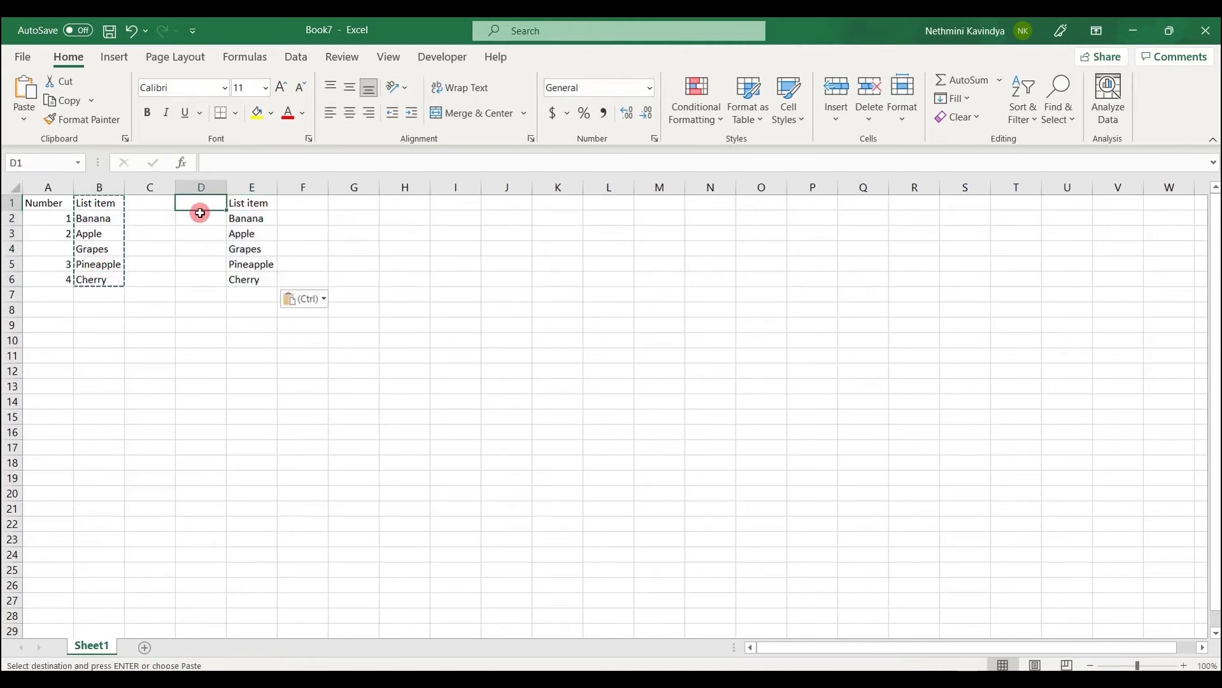
type("Number")
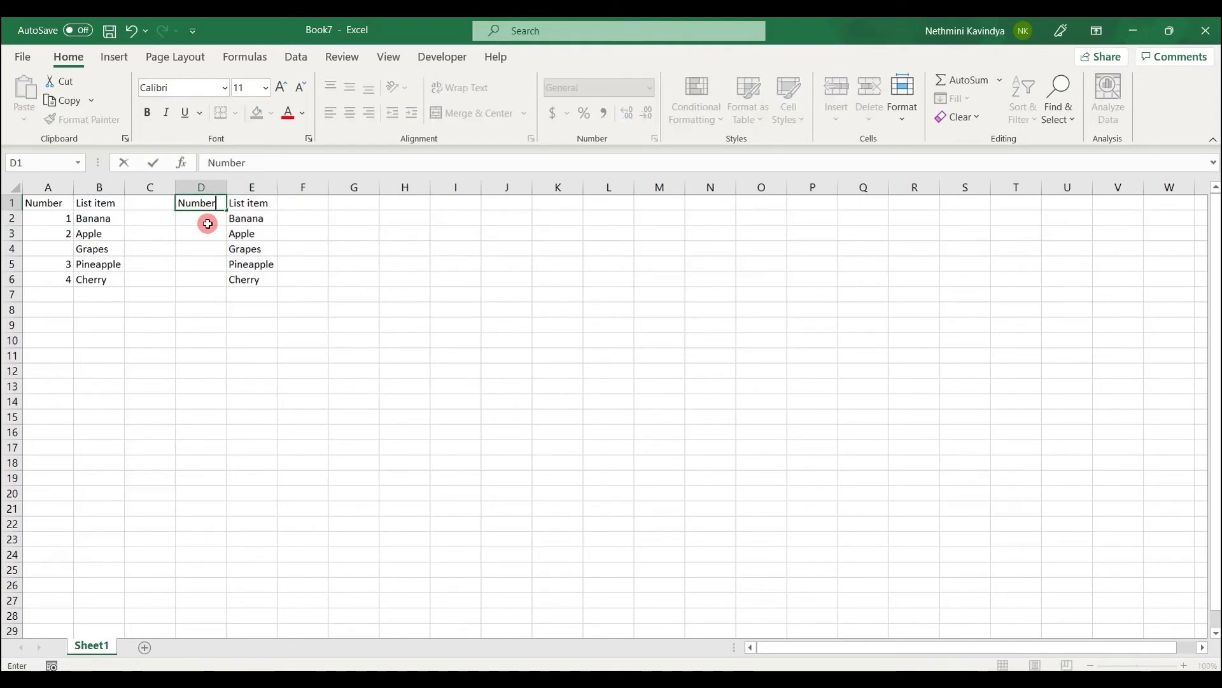
Enter the formula =ROW()-1 in D2 to number the first item of the copied list.
left_click(207, 223)
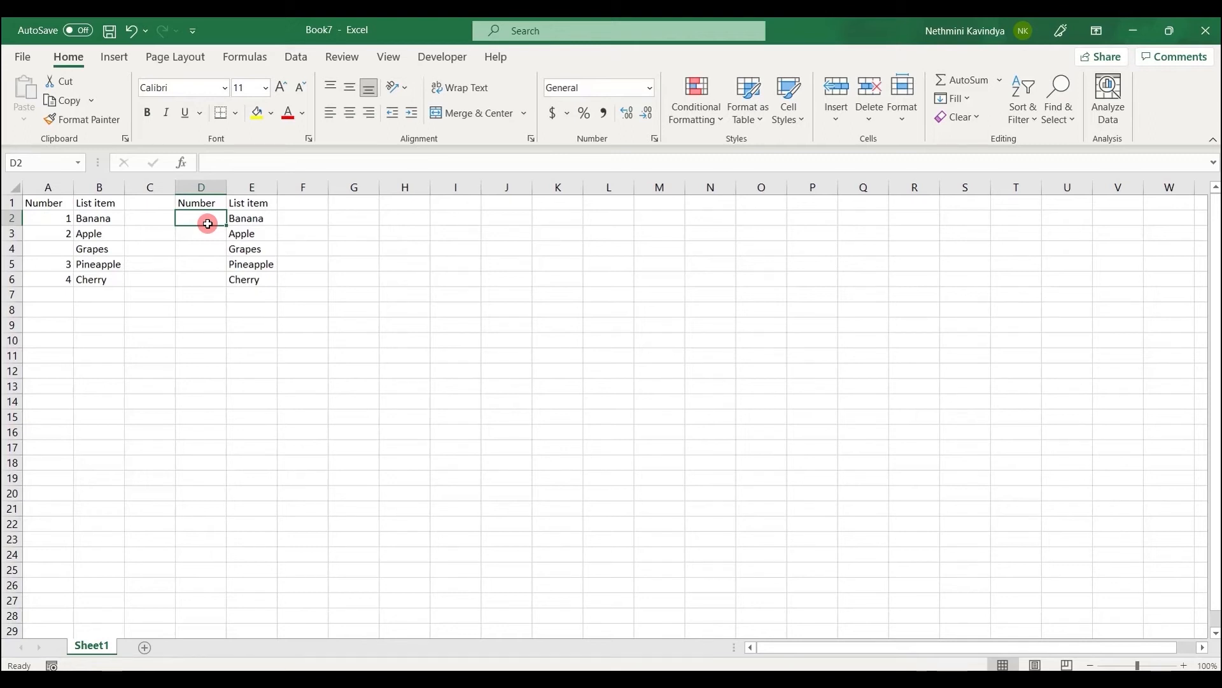
left_click(10, 218)
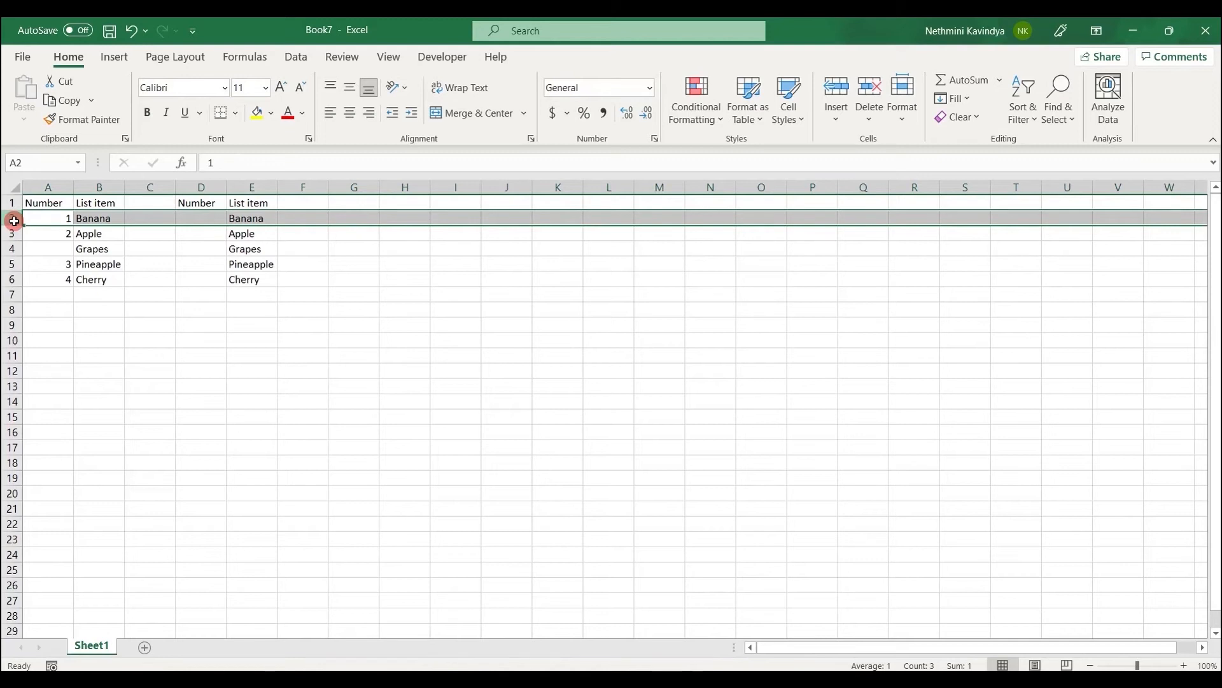
left_click(196, 220)
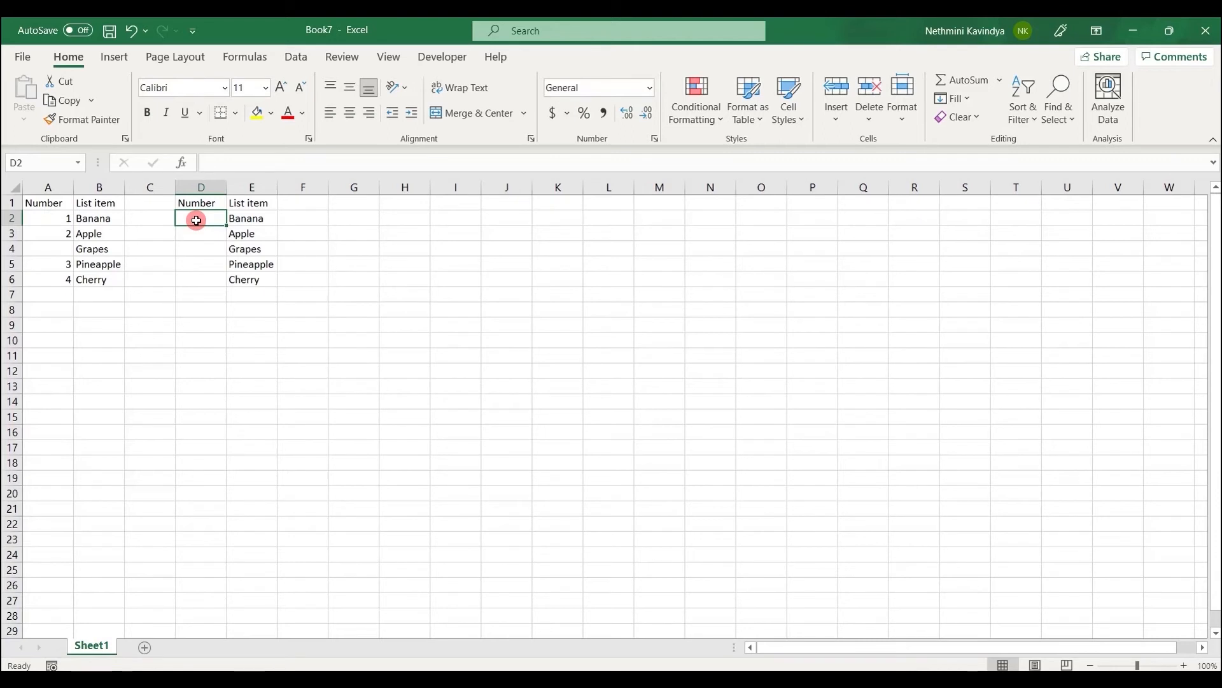
type("=")
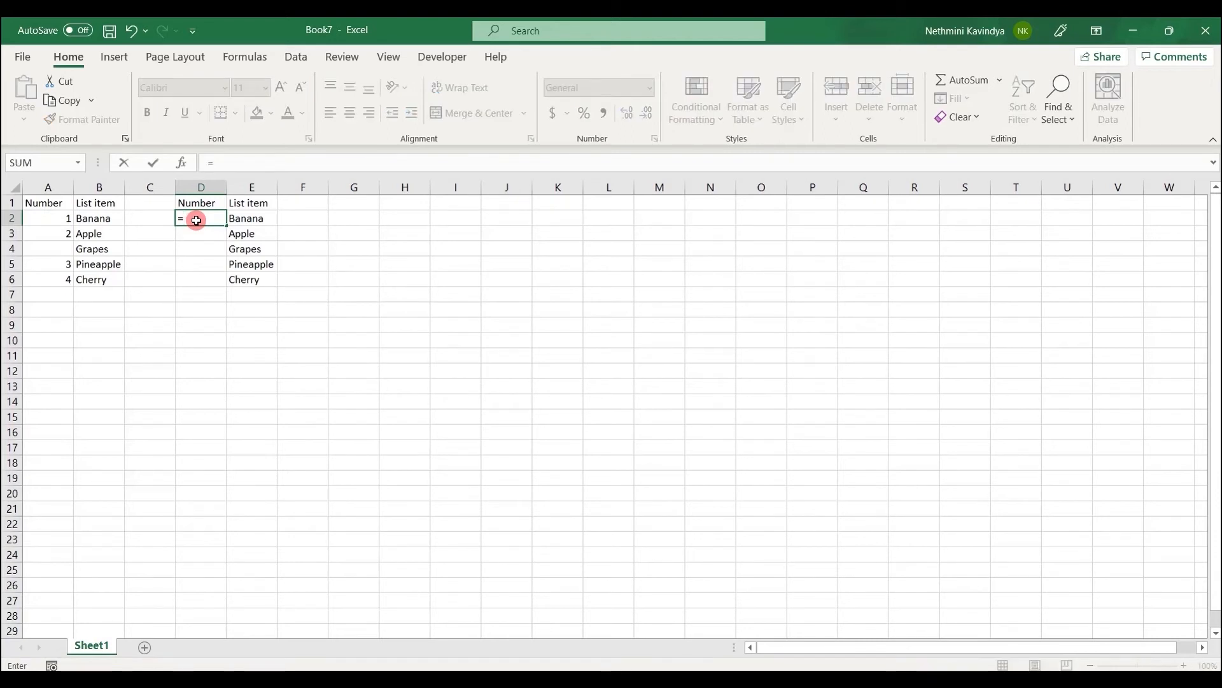
type("Ro")
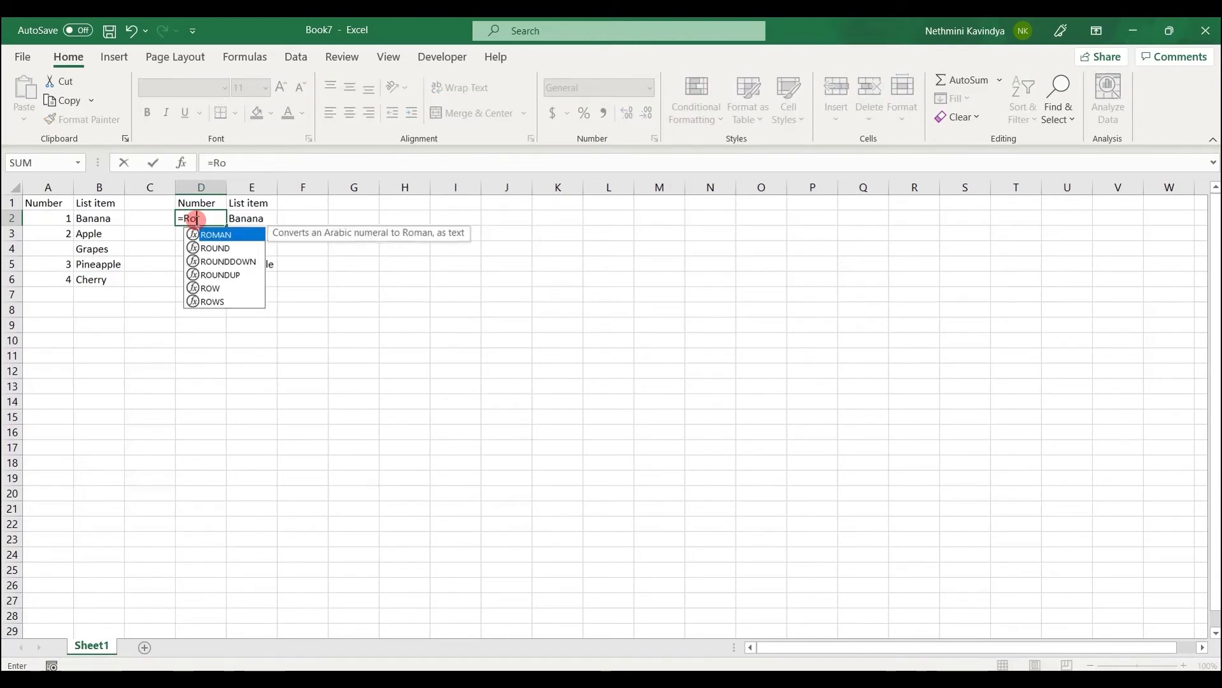
type("w()")
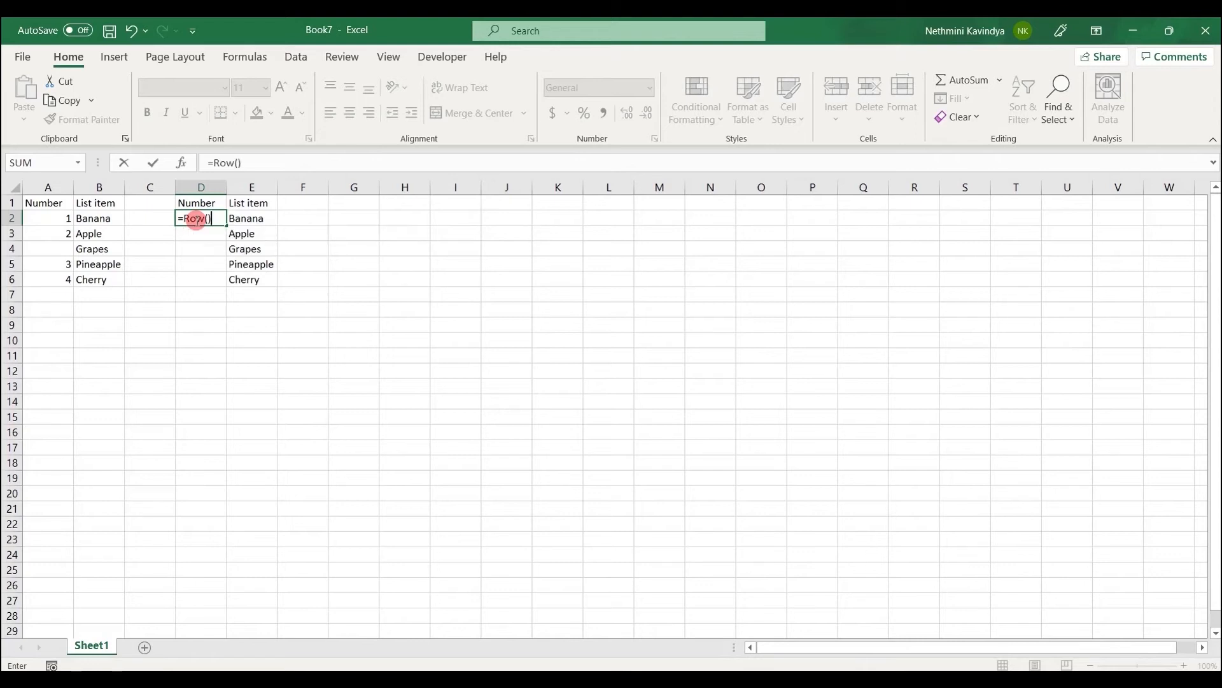
type("-1")
key("Return")
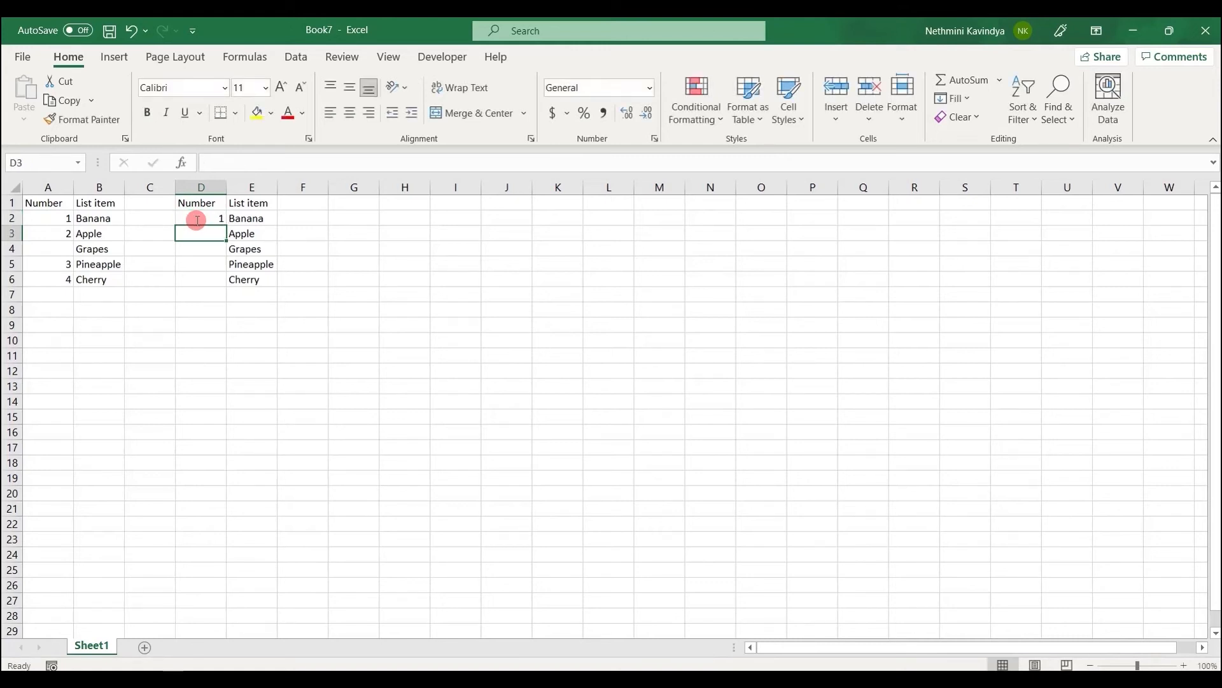
Fill the ROW formula in D2 down to D6, and insert a blank row between the Apple and Grapes rows.
left_click(217, 218)
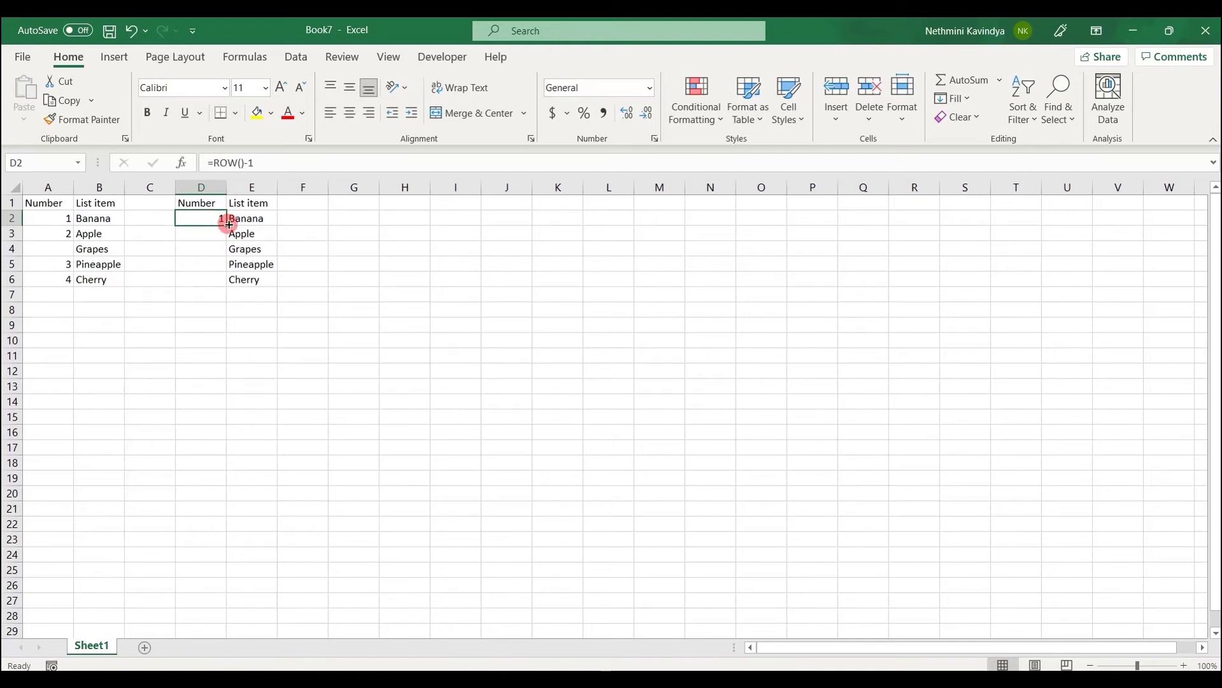
left_click_drag(230, 224, 224, 287)
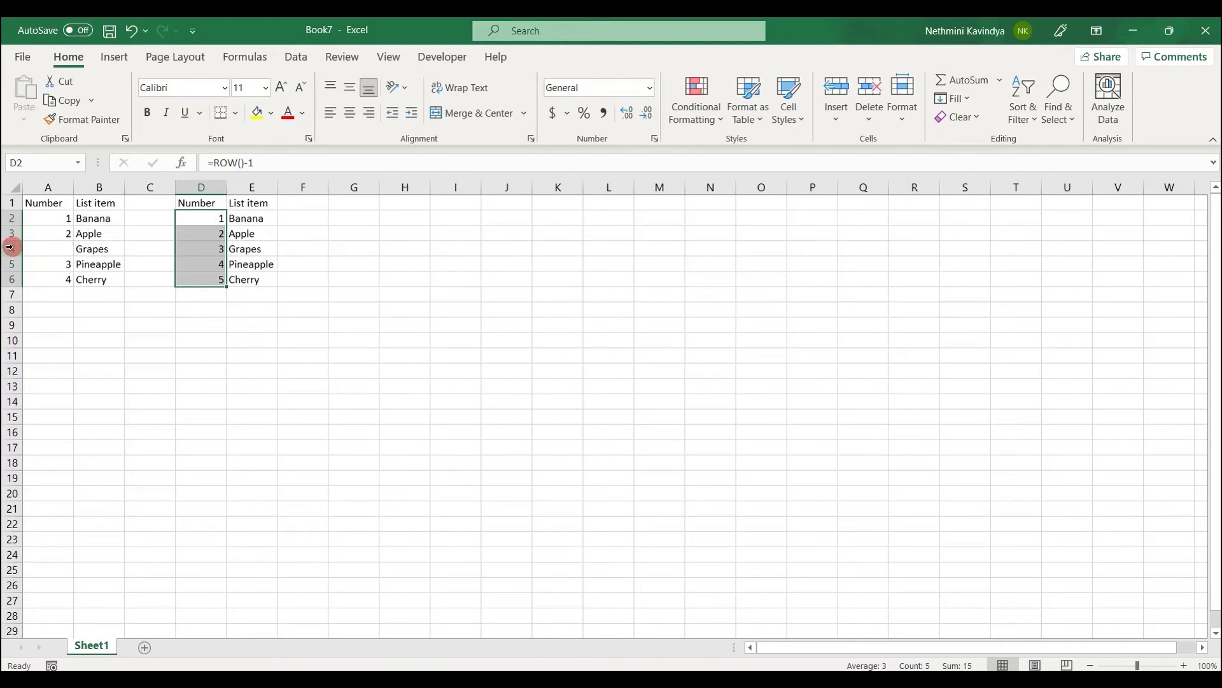
left_click(10, 248)
right_click(10, 247)
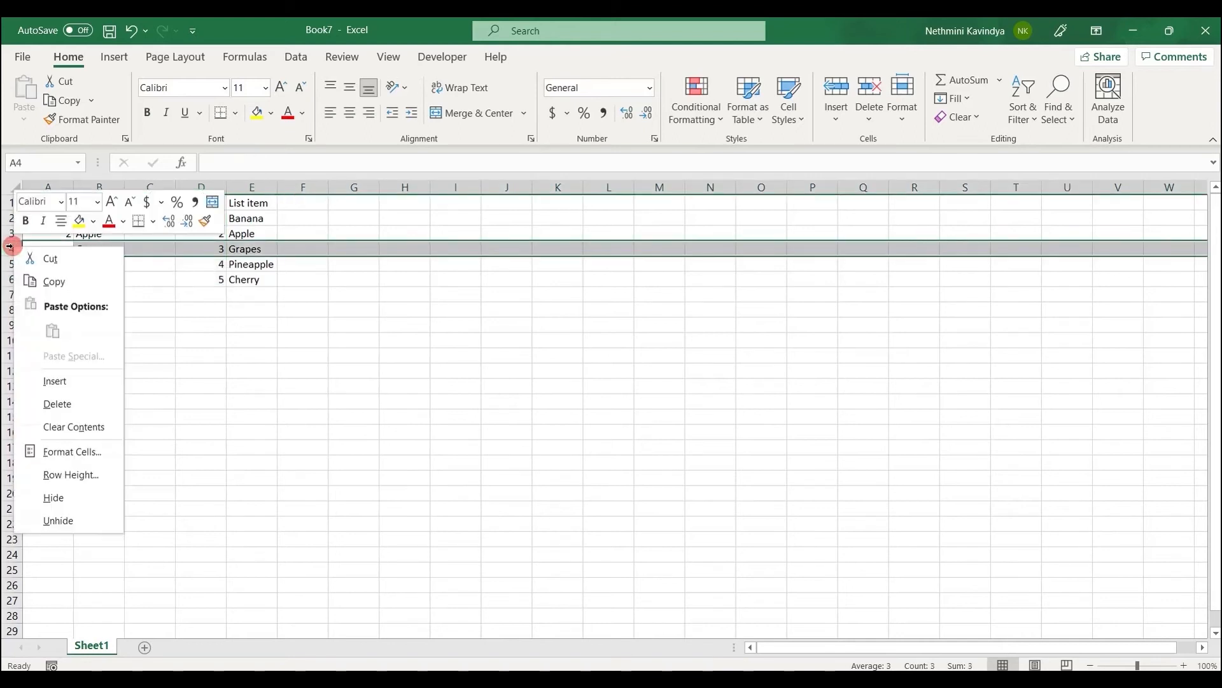
left_click(87, 386)
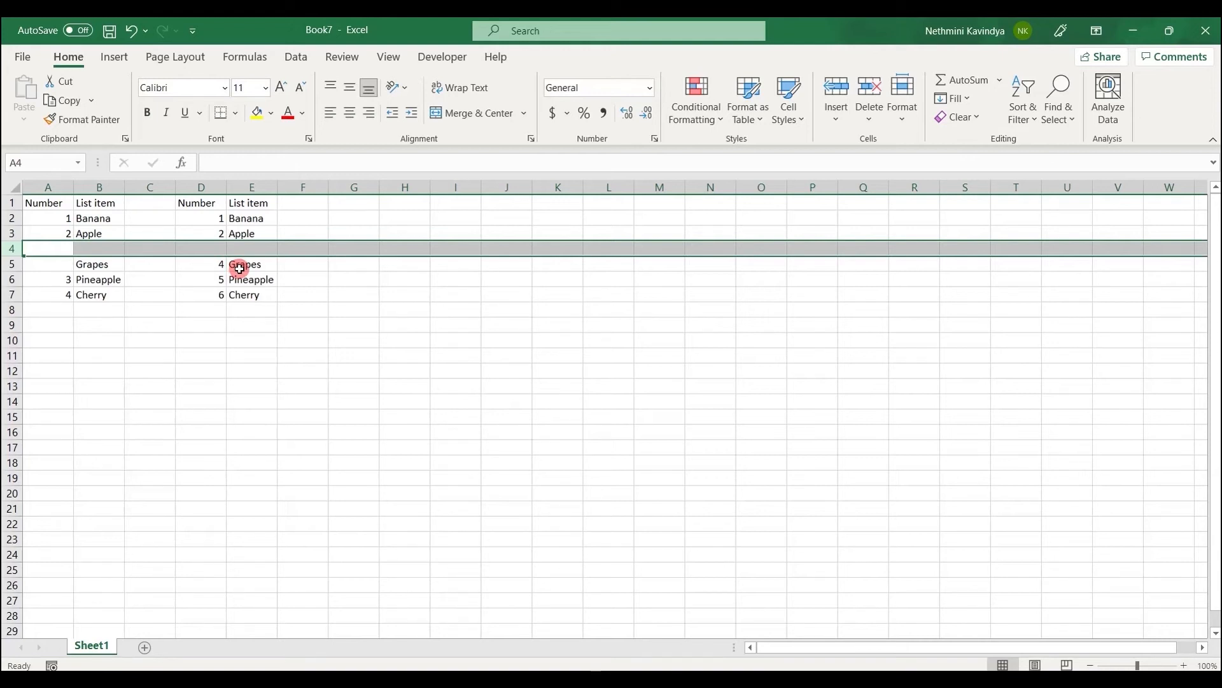
Enter 3 as the number in D4 for the new blank row of the copied list.
left_click(215, 246)
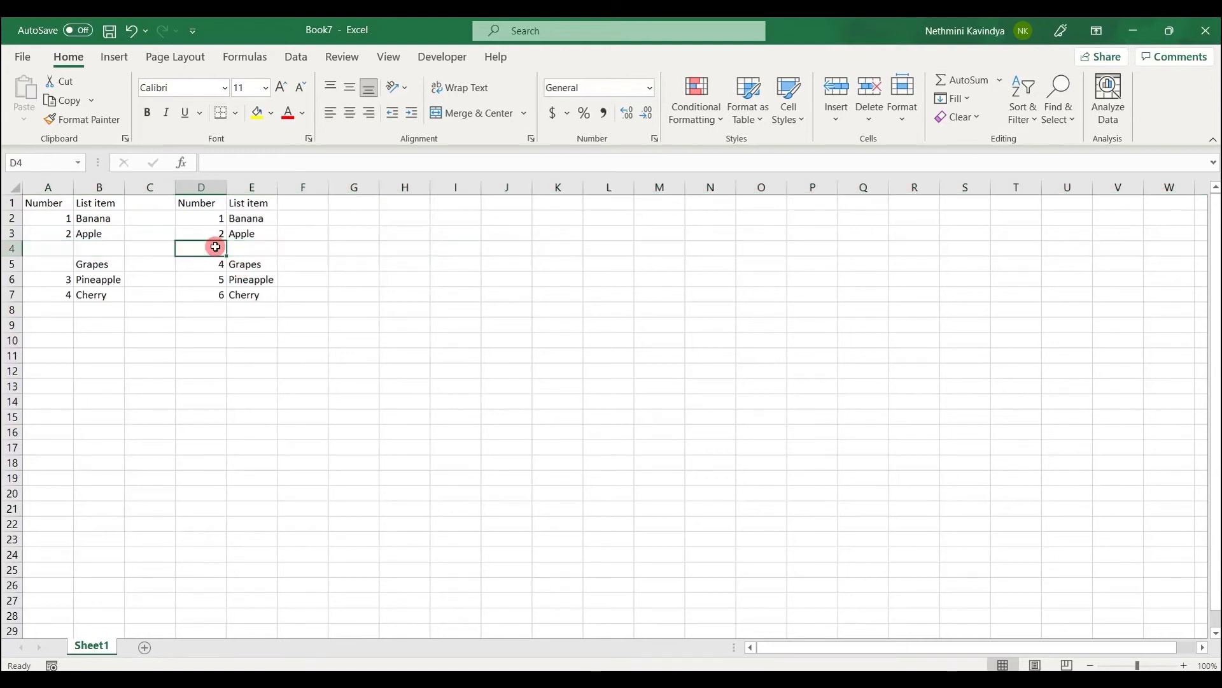
type("3")
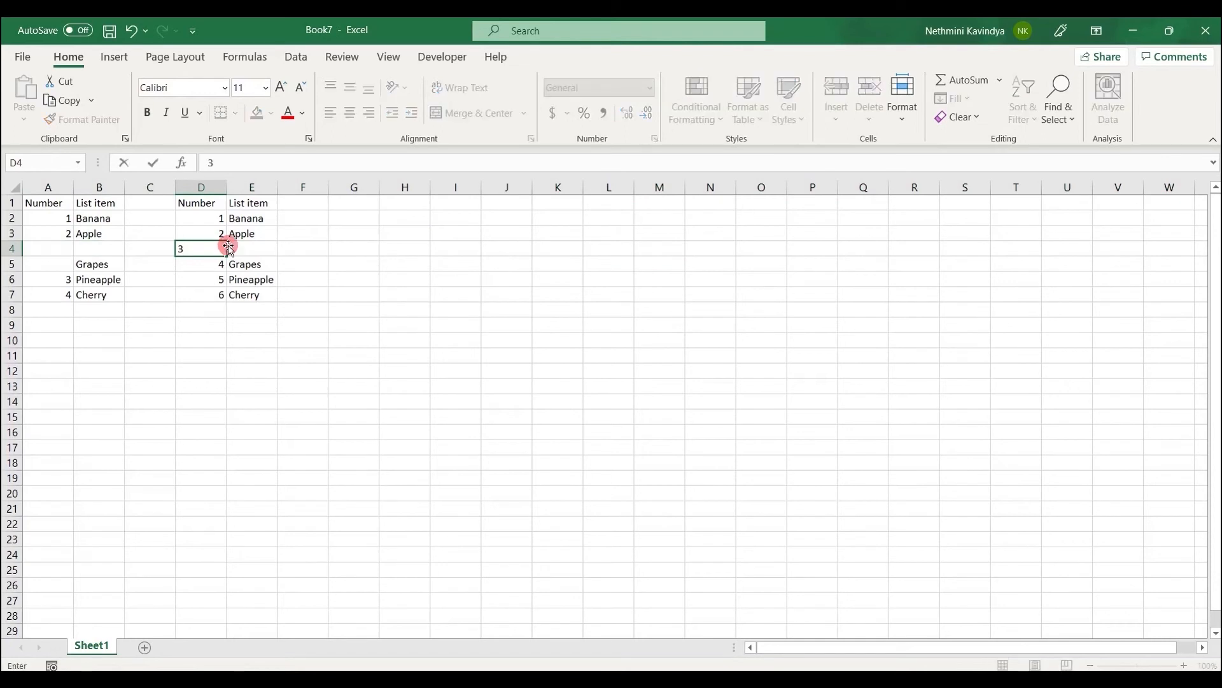
left_click(247, 247)
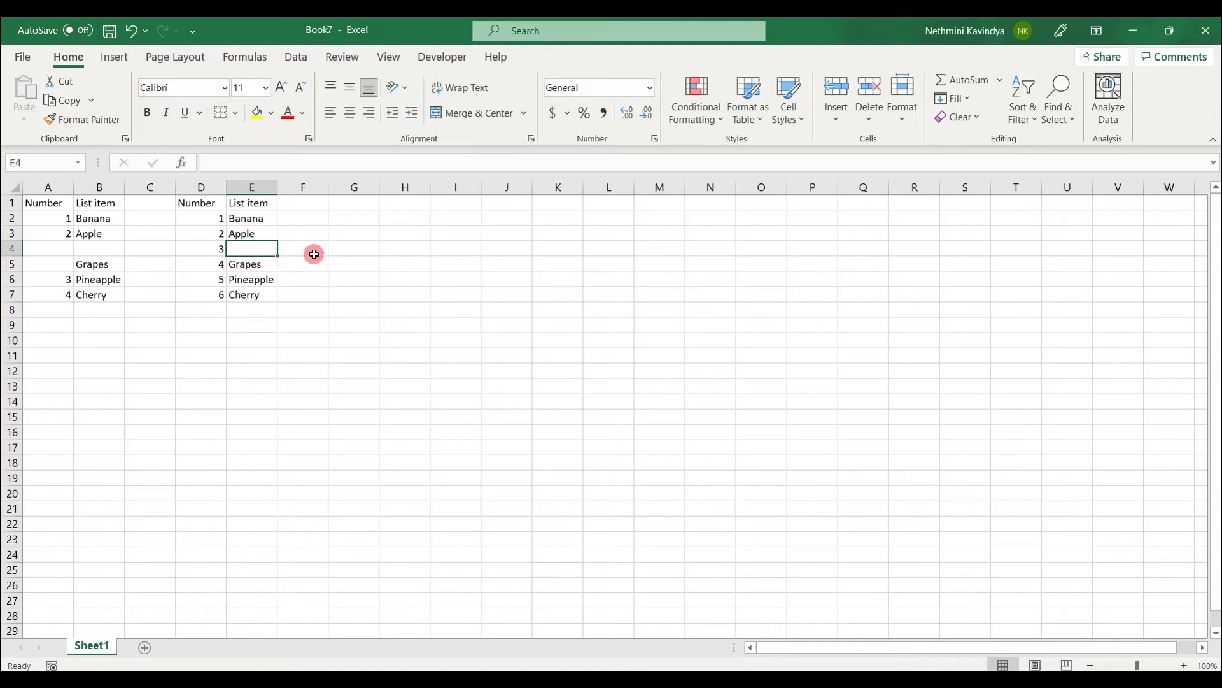
Enter January in H1 and AutoFill the month names down to H9.
left_click(414, 207)
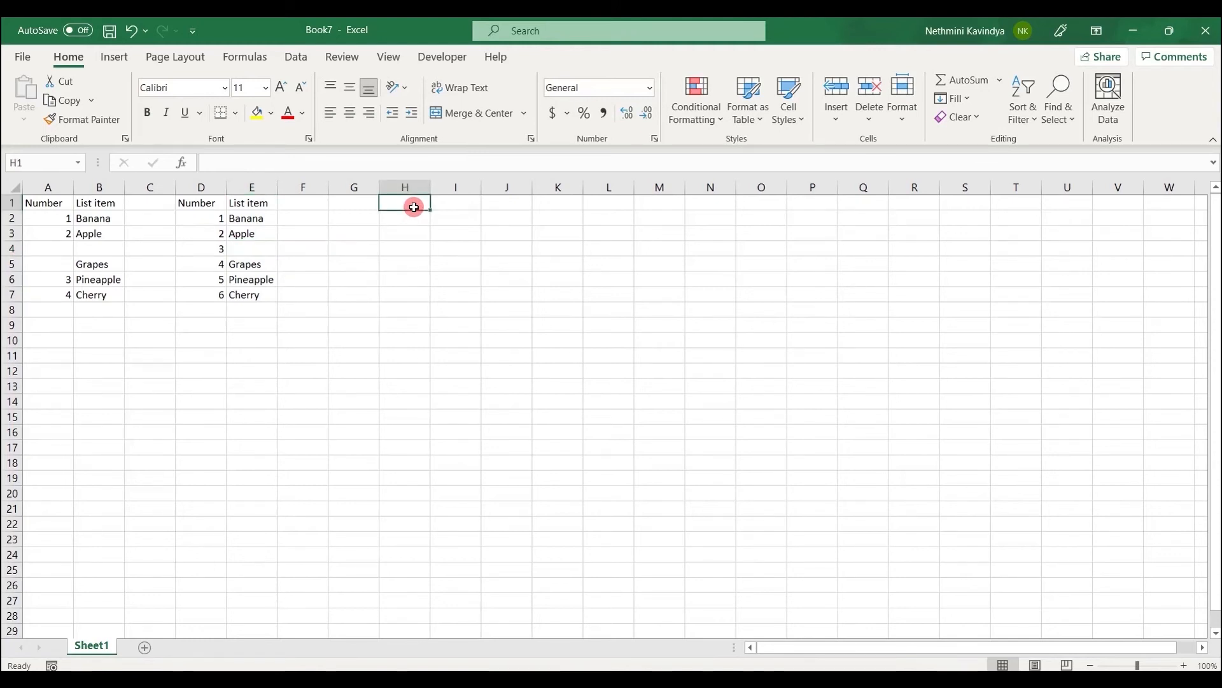
type("January")
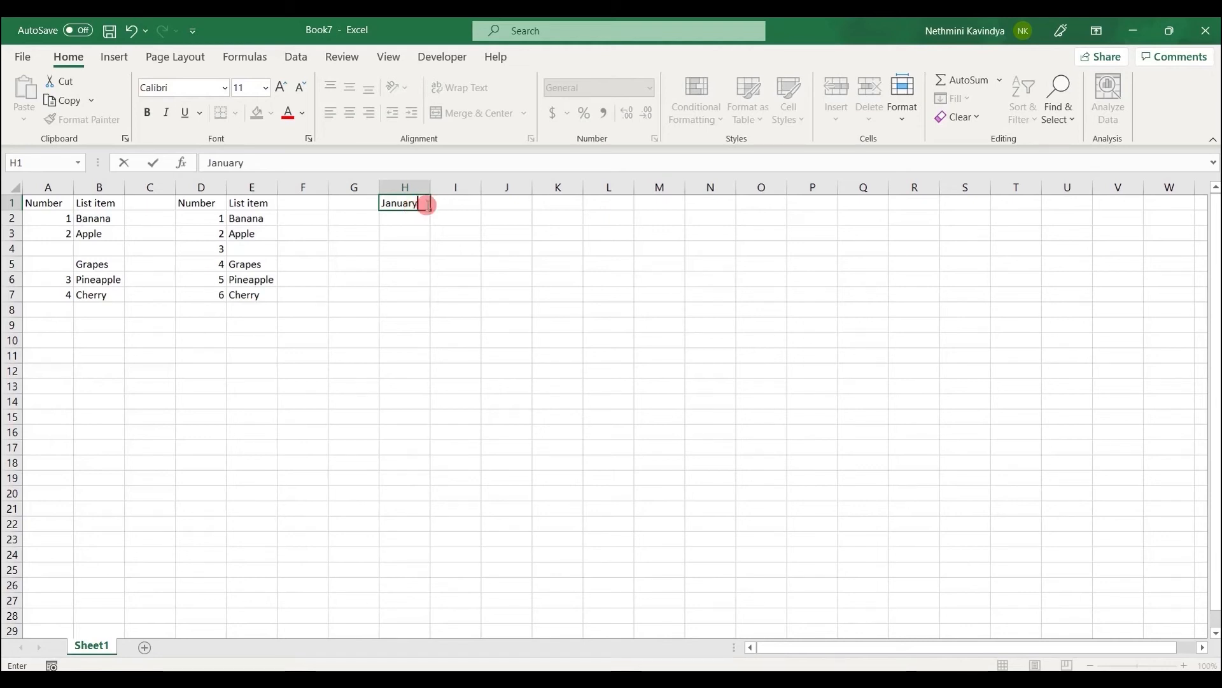
left_click_drag(429, 209, 418, 327)
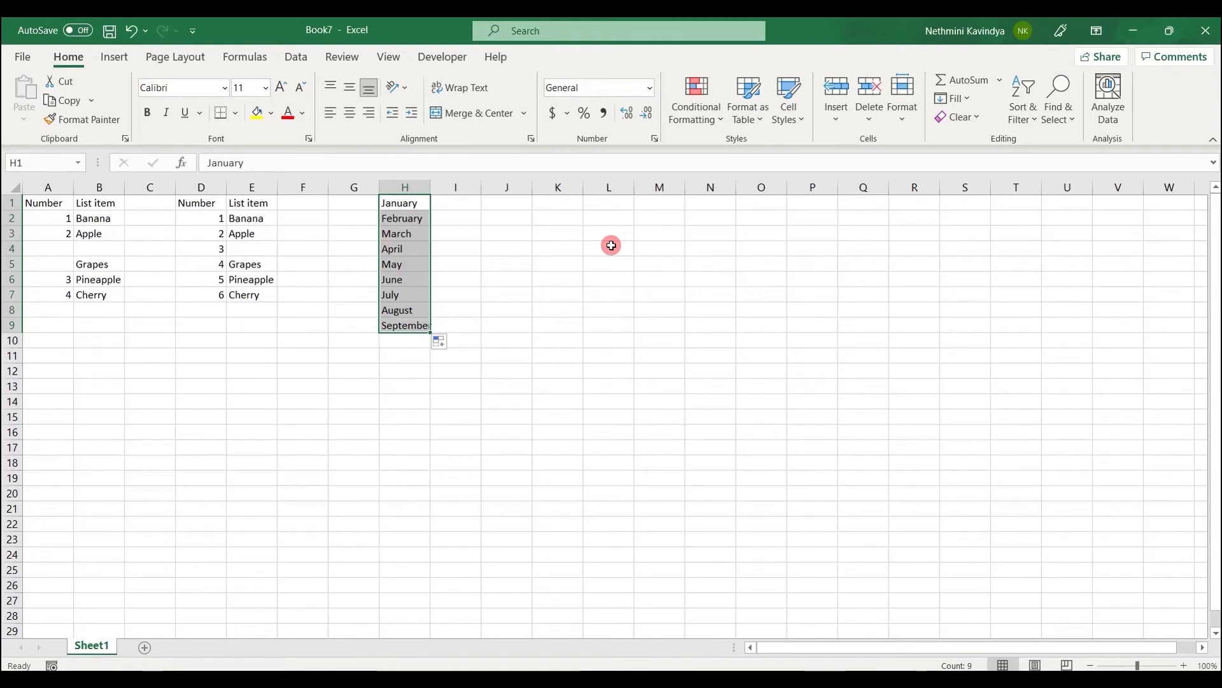
Enter January in J1 and fill it down to J11 with the Fill Months option.
left_click(526, 206)
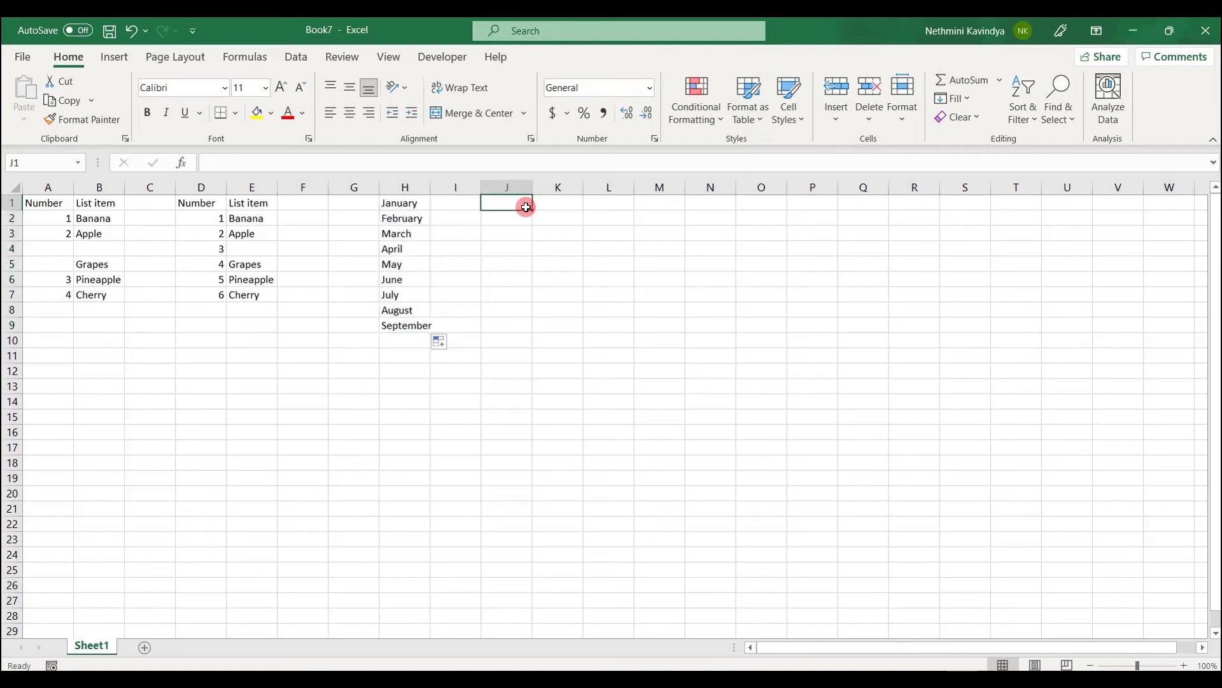
type("Janu")
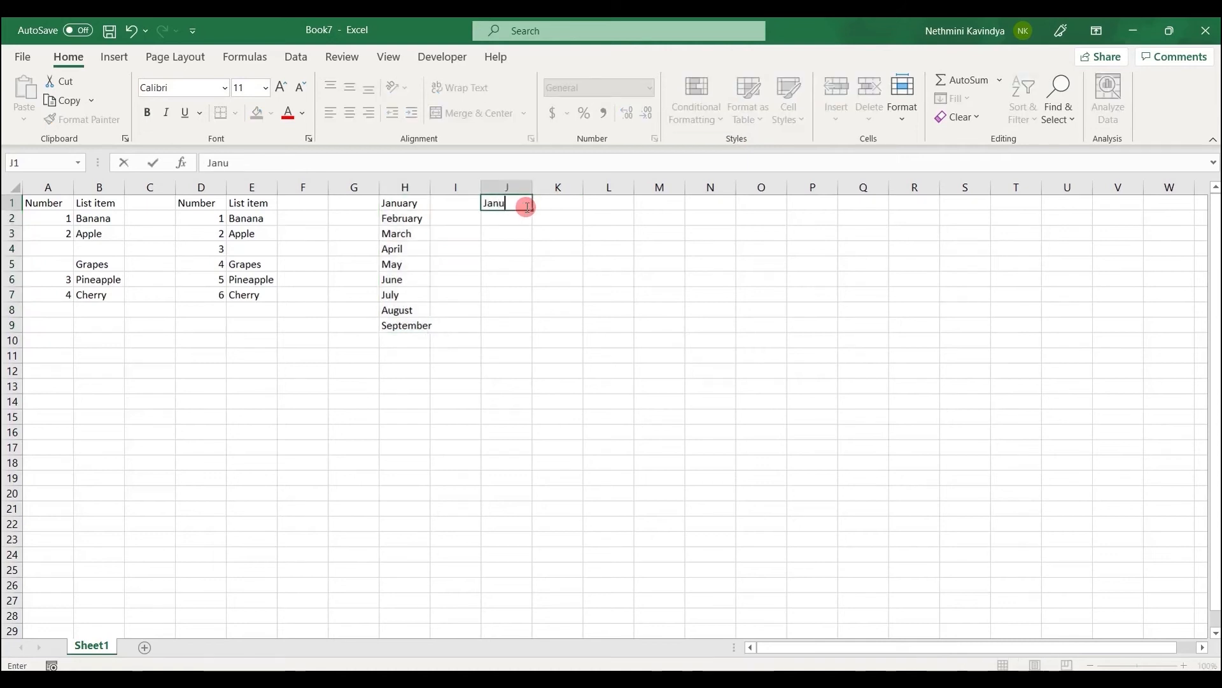
type("ary")
key("ctrl+Return")
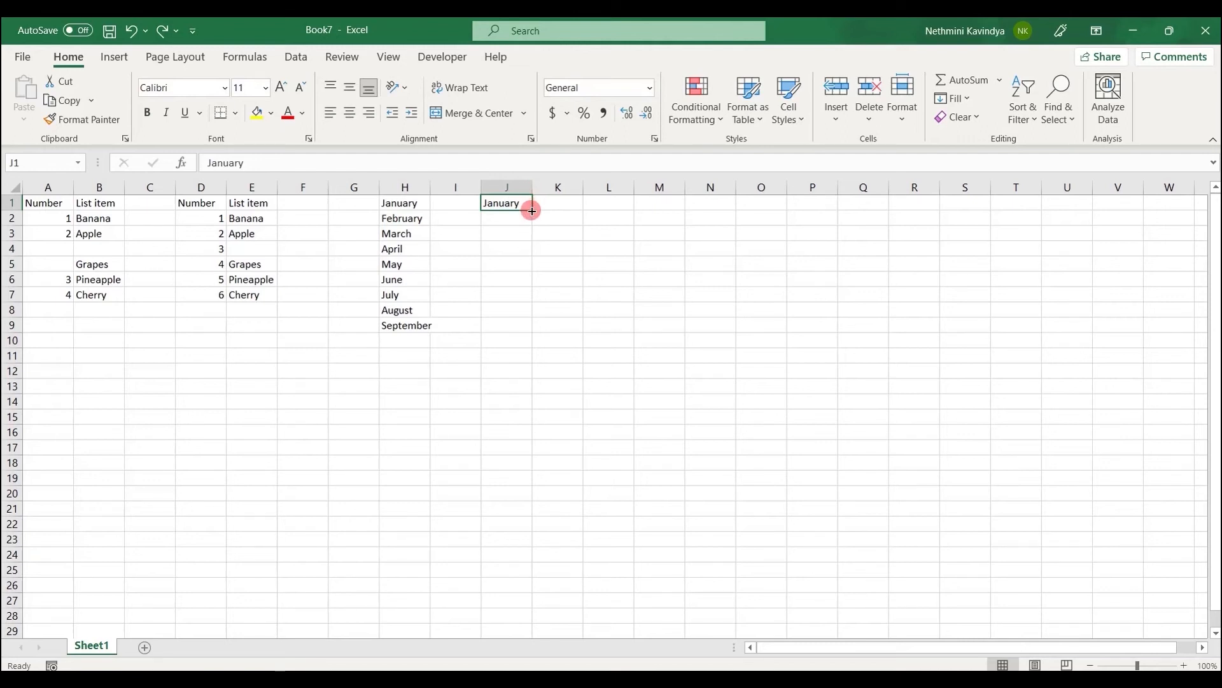
left_click_drag(532, 211, 529, 360)
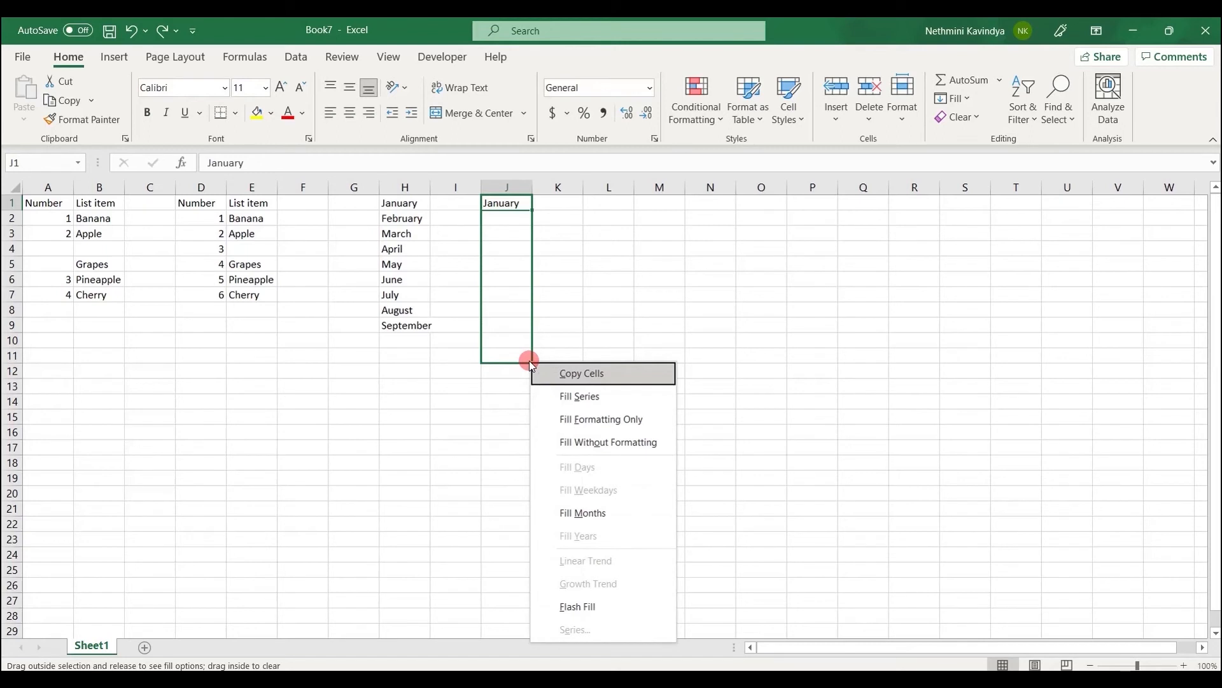
left_click(595, 520)
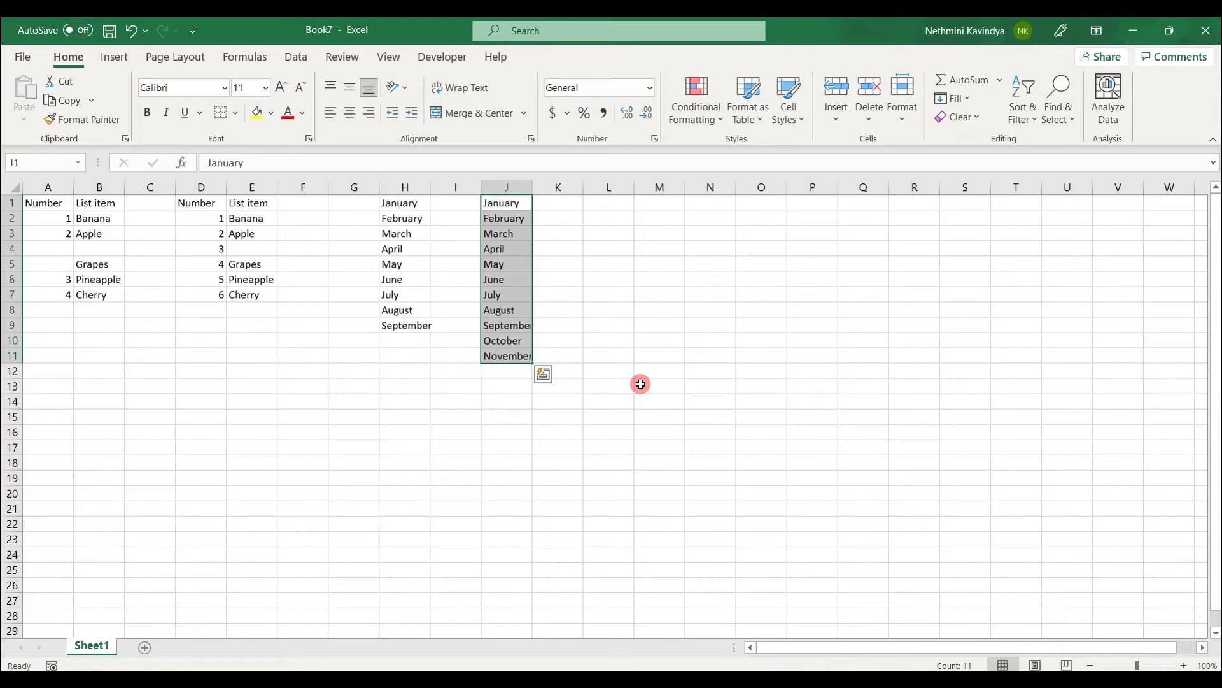
Enter January in M1 and March in M2 as the start of an every-other-month series.
left_click(654, 205)
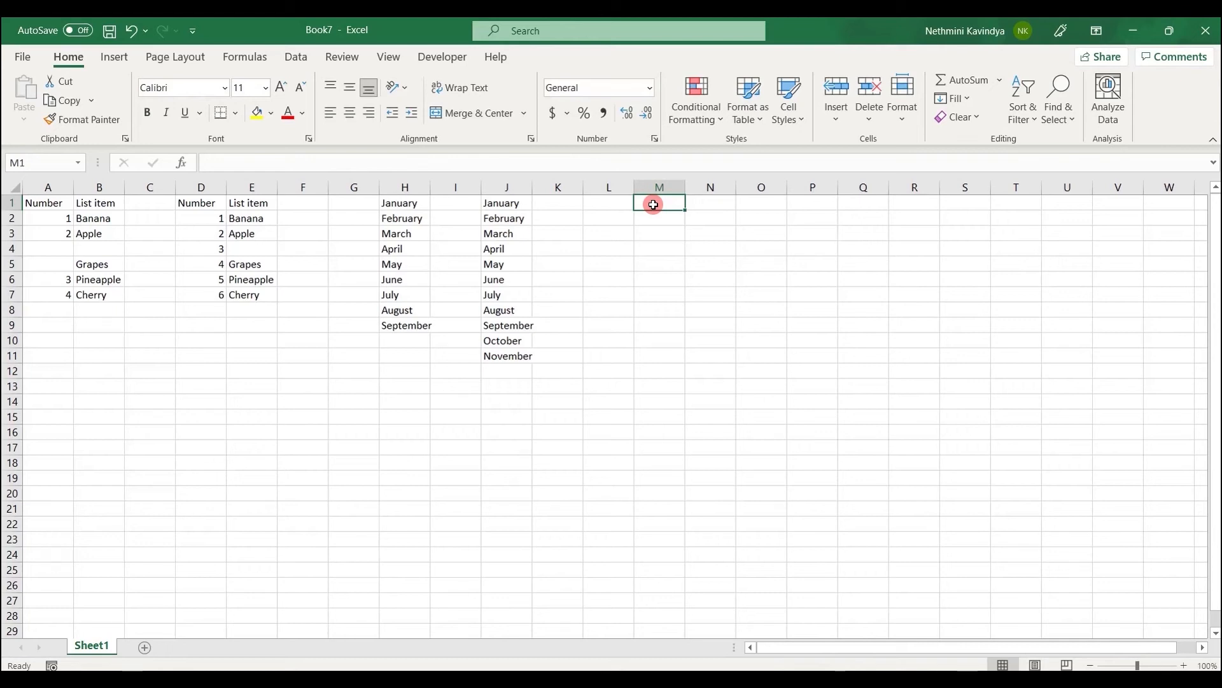
type("Janr")
key("BackSpace")
type("uary")
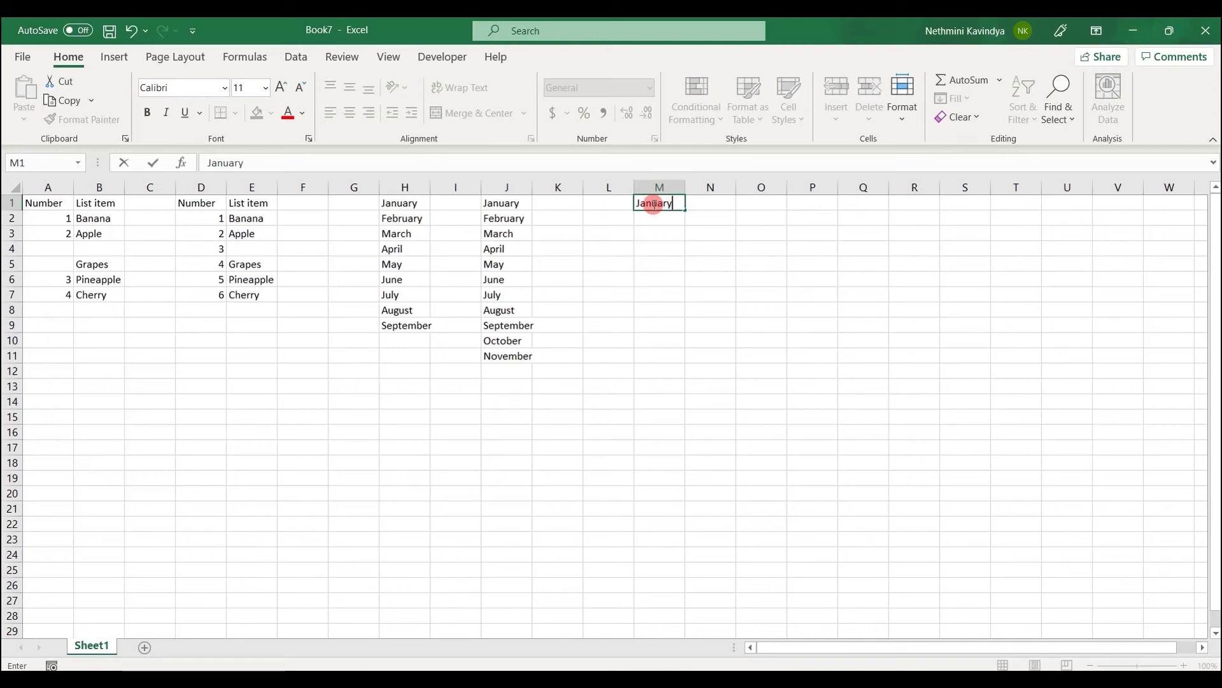
key("Return")
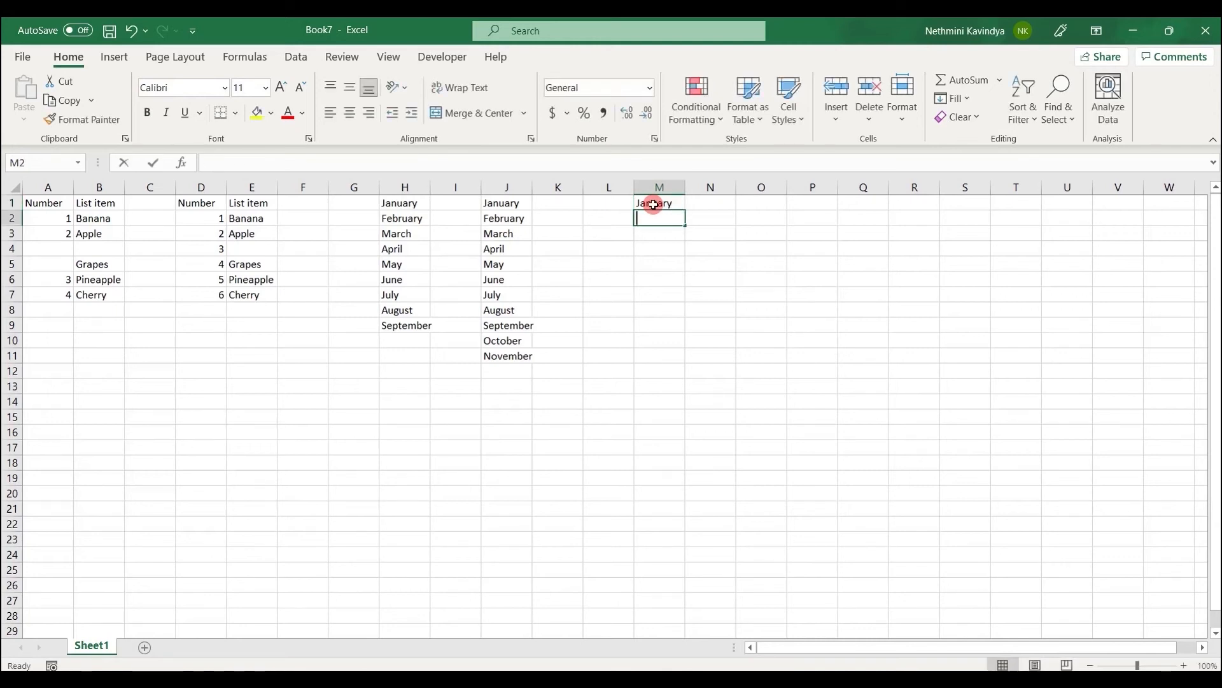
type("march")
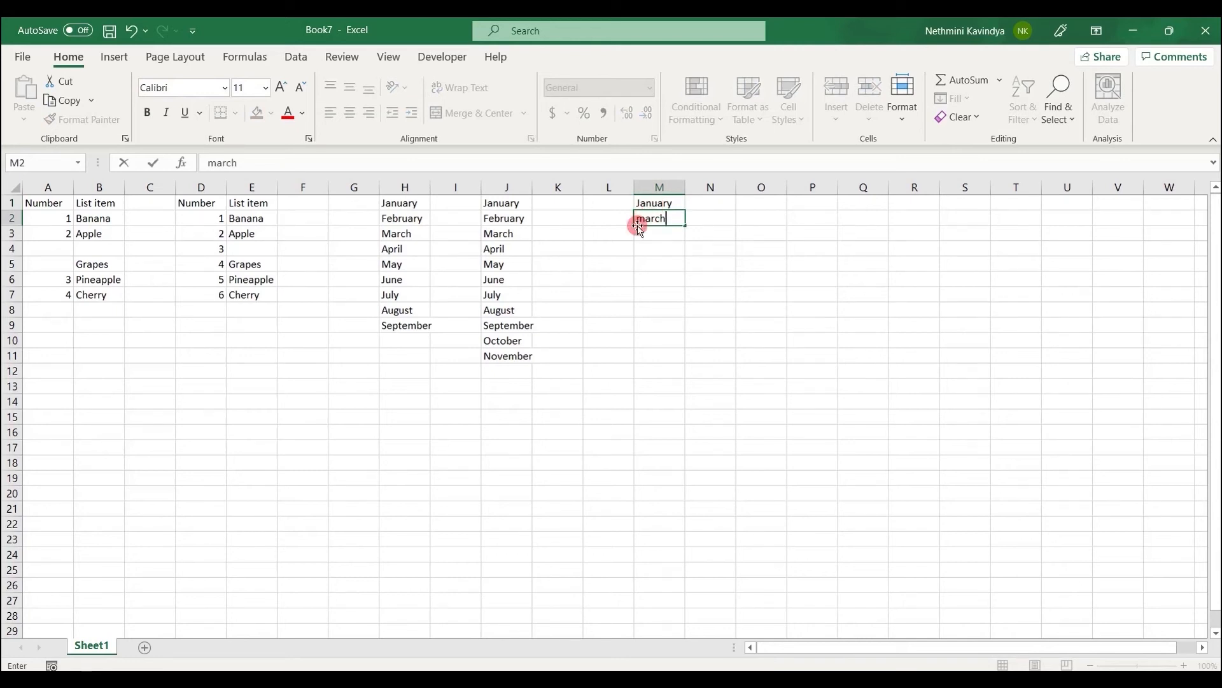
left_click(645, 218)
key("BackSpace")
type("M")
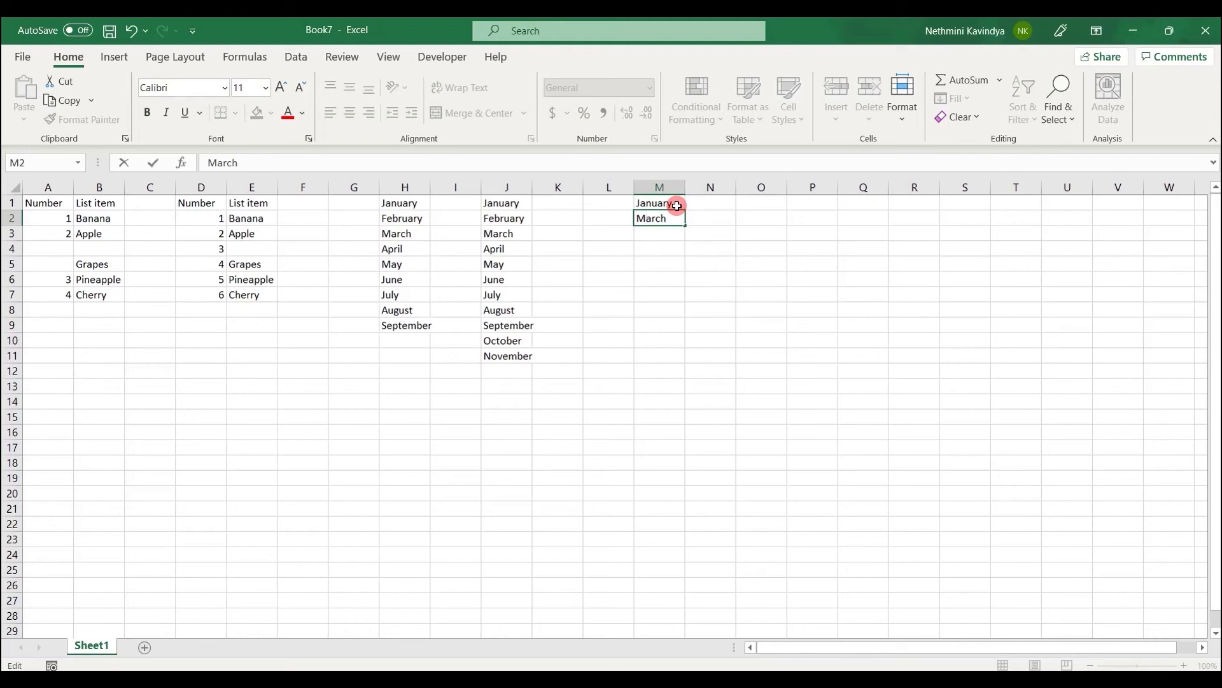
Extend the two-month pattern in M1:M2 down to M9 with AutoFill.
left_click(677, 205)
left_click_drag(680, 216, 682, 228)
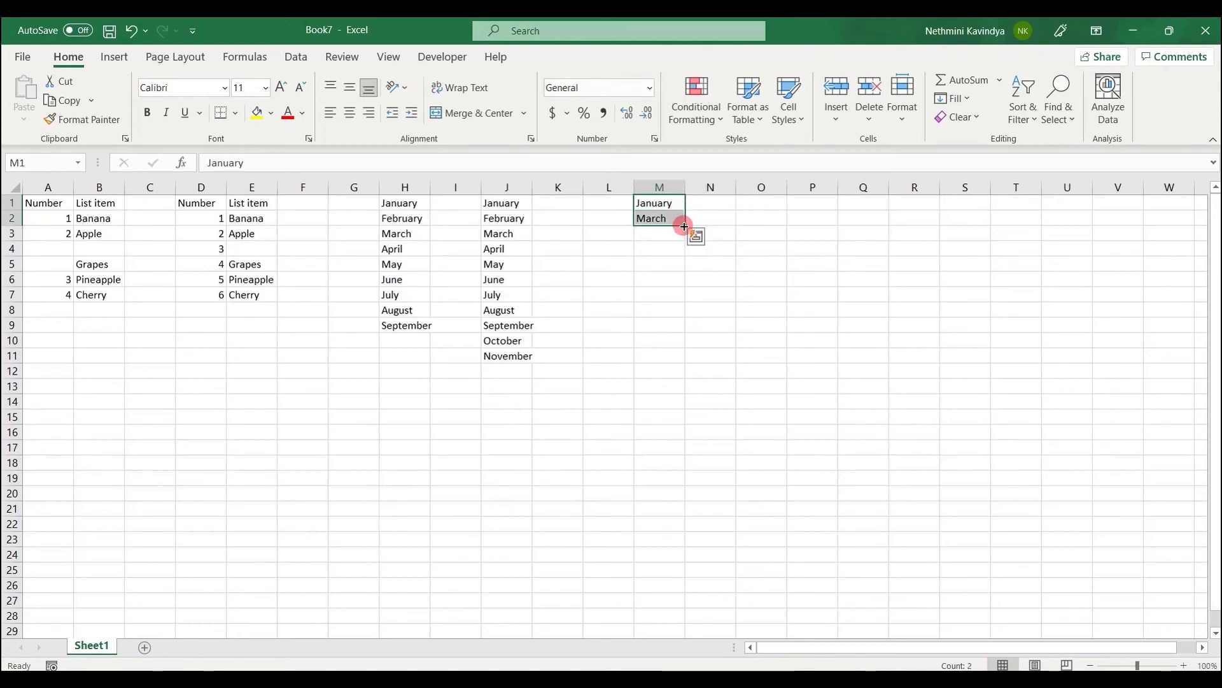
left_click_drag(685, 226, 681, 328)
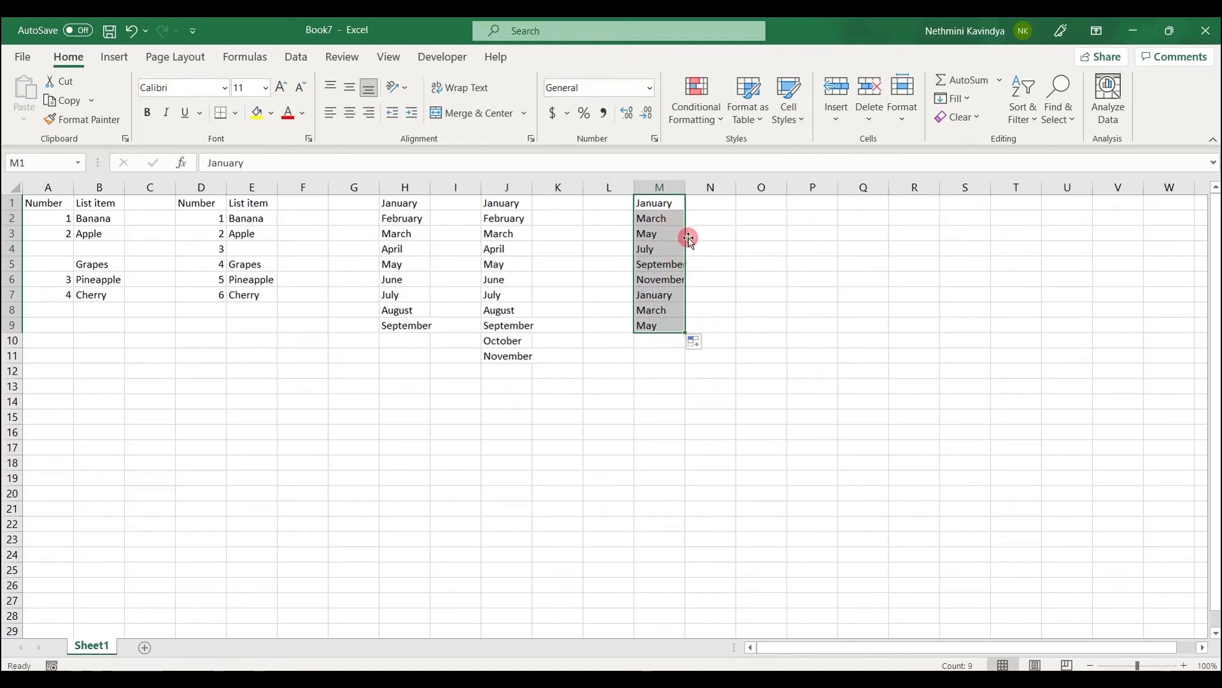
left_click(718, 243)
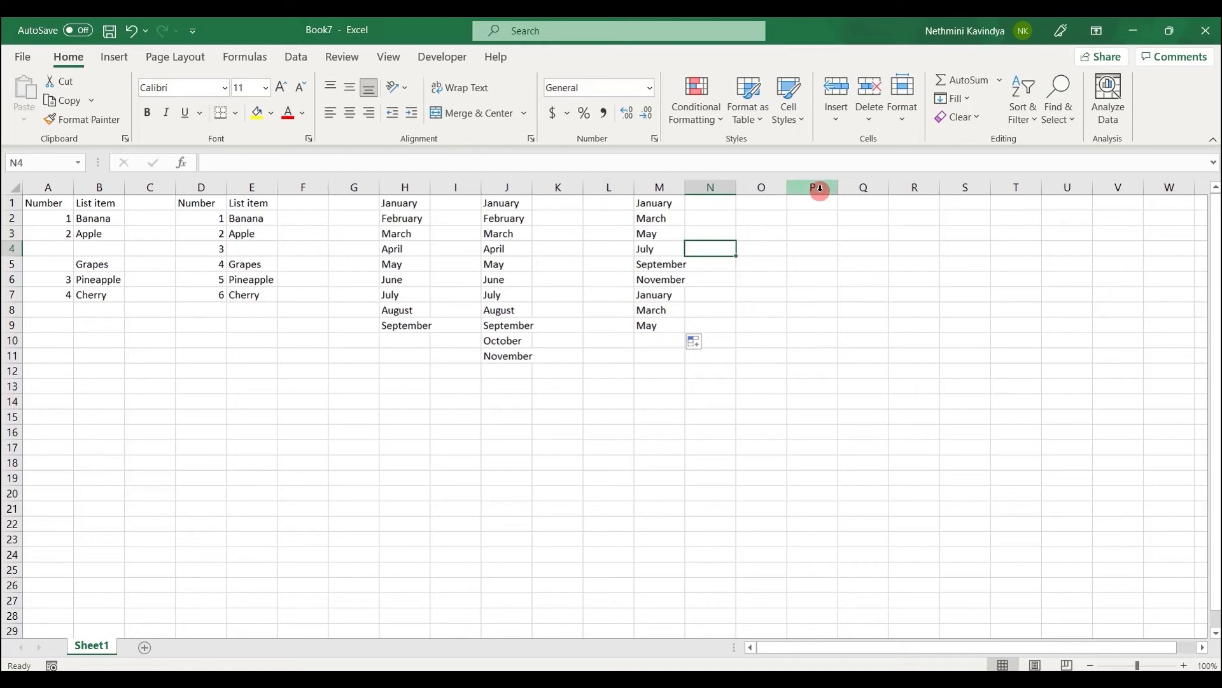
Enter Monday in P1 and AutoFill the weekday names across the row to T1.
left_click(803, 209)
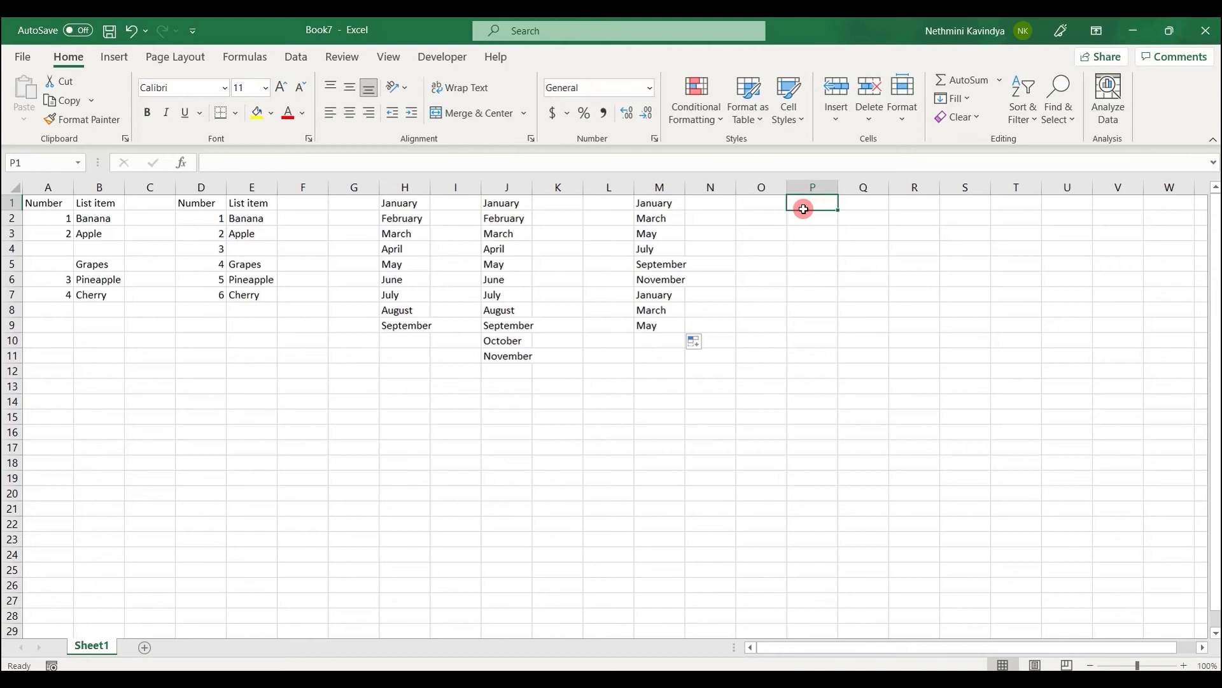
type("Mon")
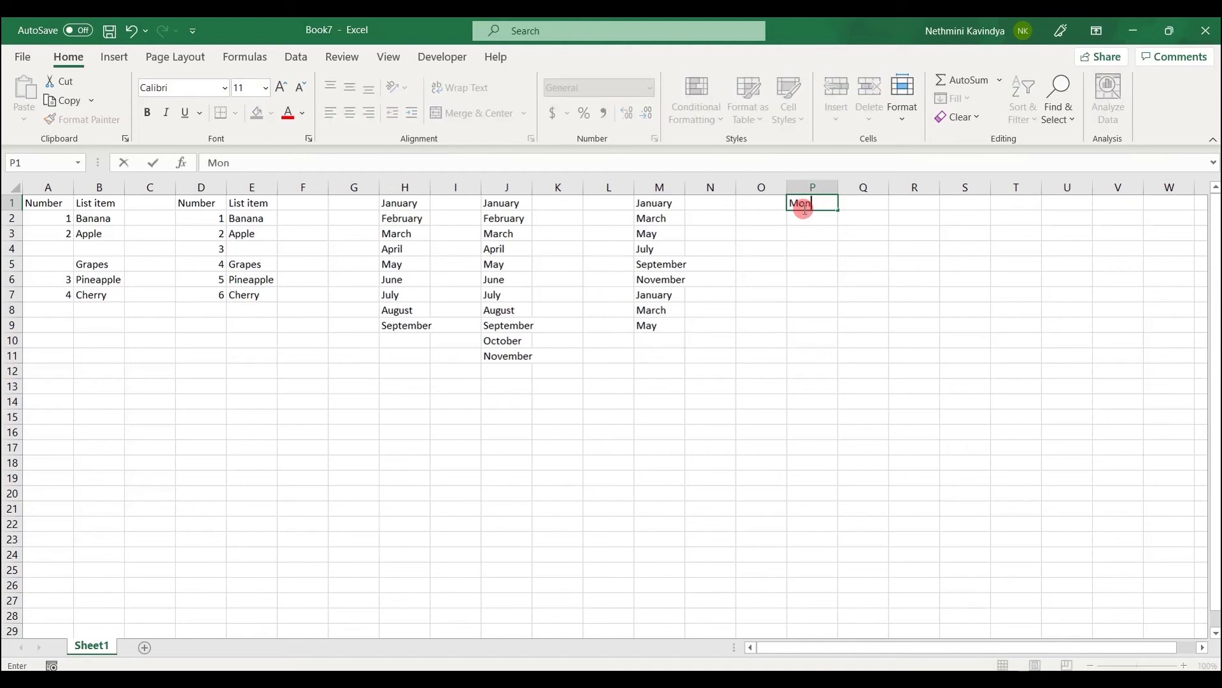
type("day")
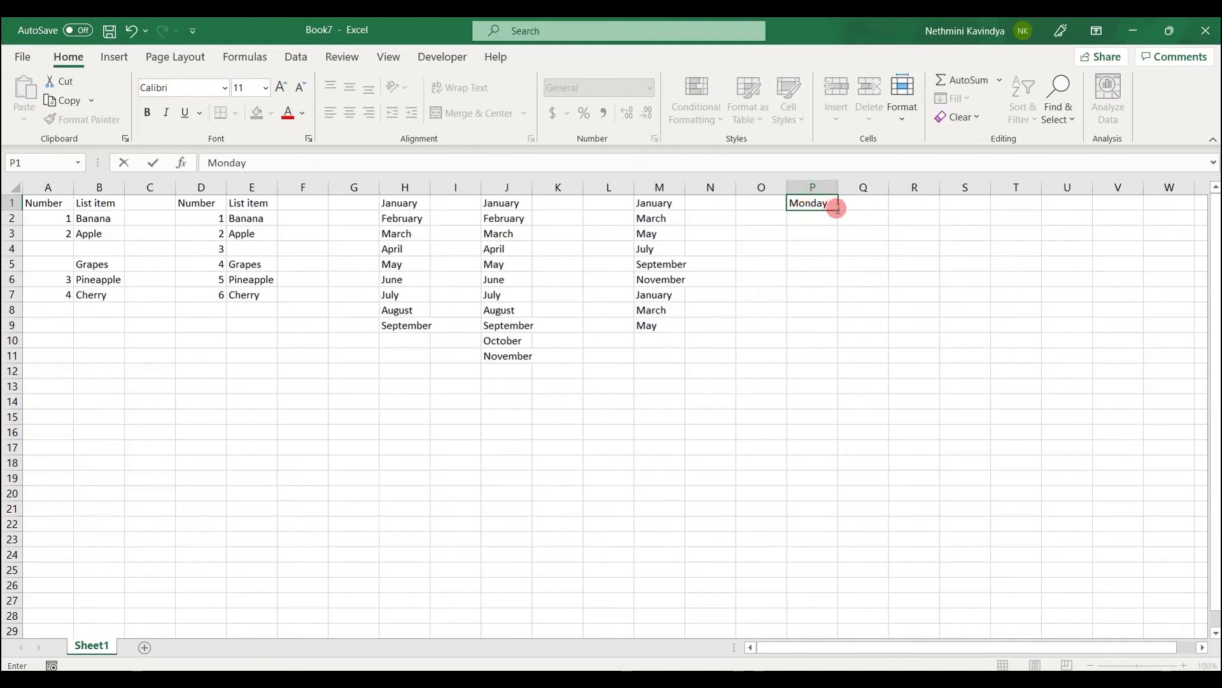
left_click_drag(838, 209, 1031, 200)
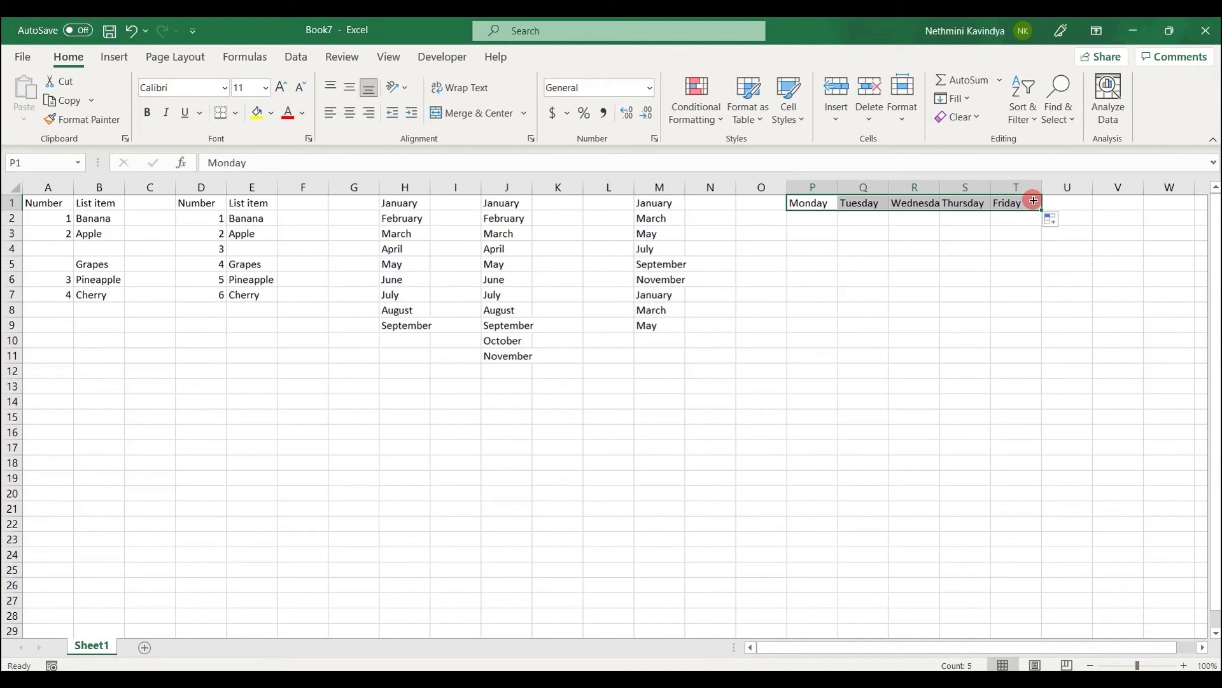
Open the Custom Lists editor for sorts and fill sequences from the advanced Excel options.
left_click(14, 66)
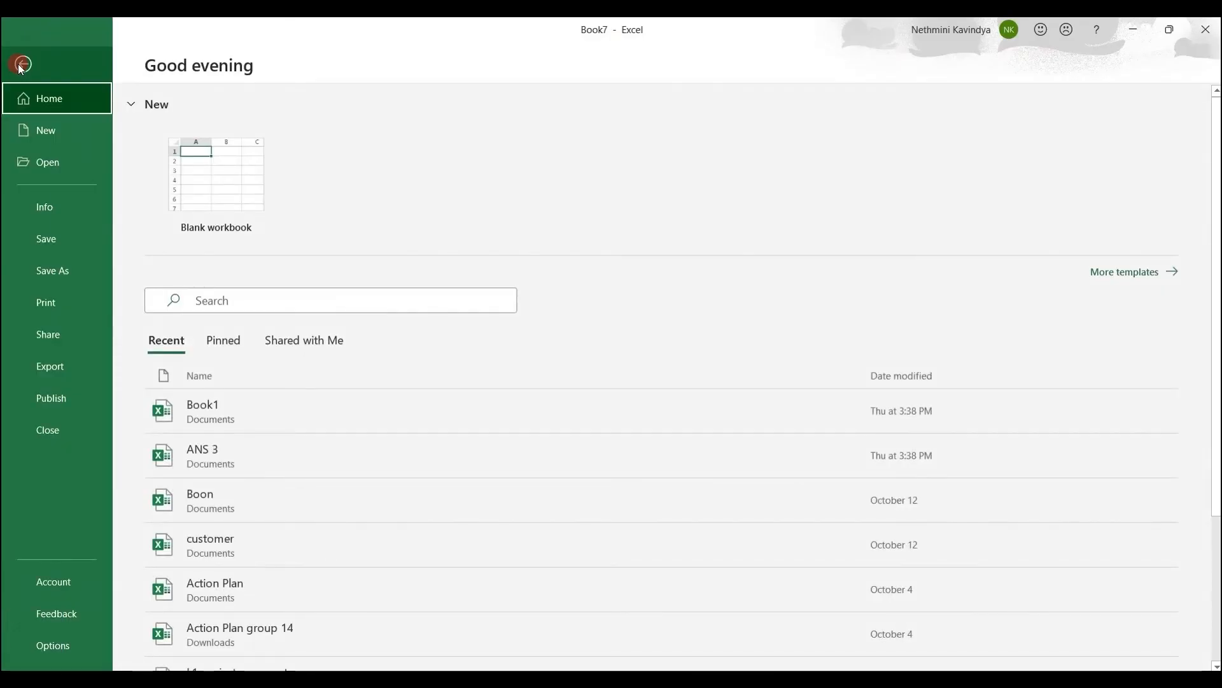
left_click(67, 647)
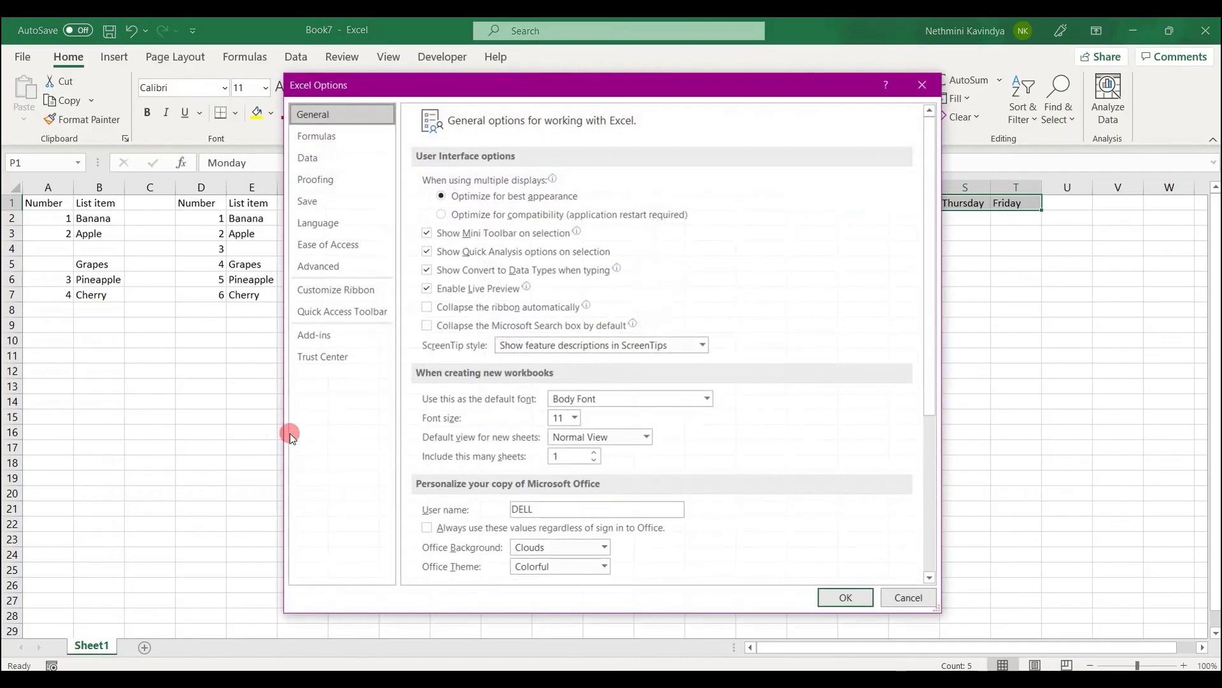
left_click(349, 275)
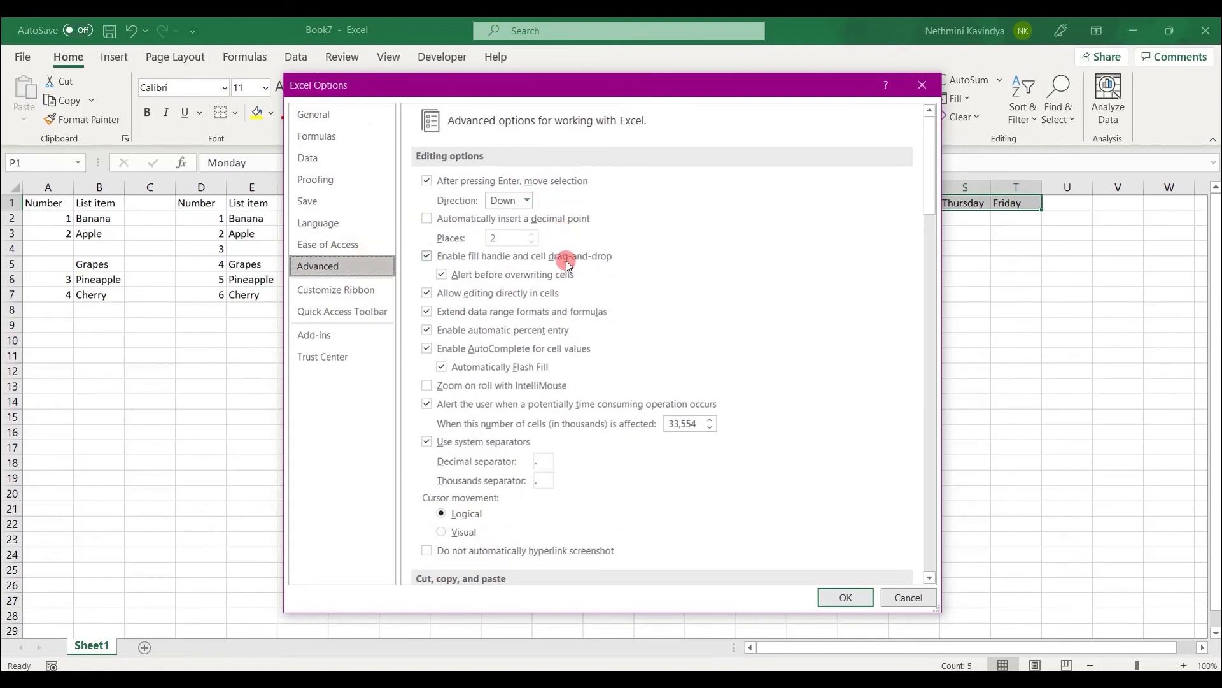
scroll(567, 261, "down", 4)
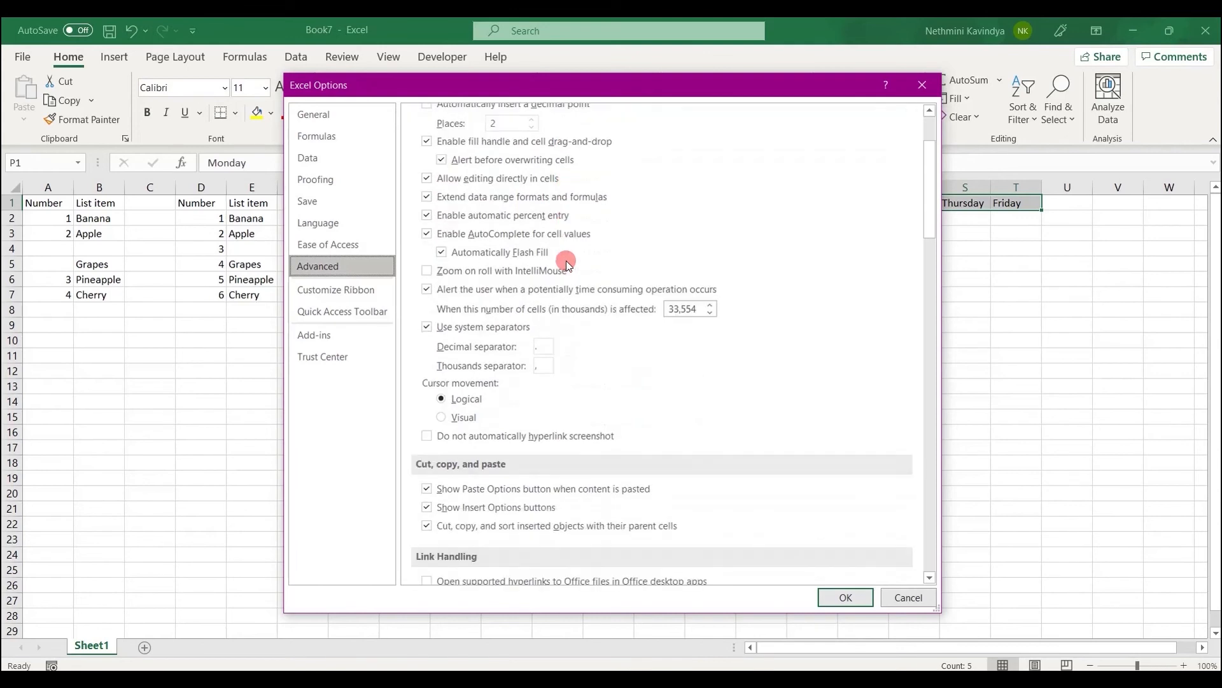
scroll(567, 261, "down", 9)
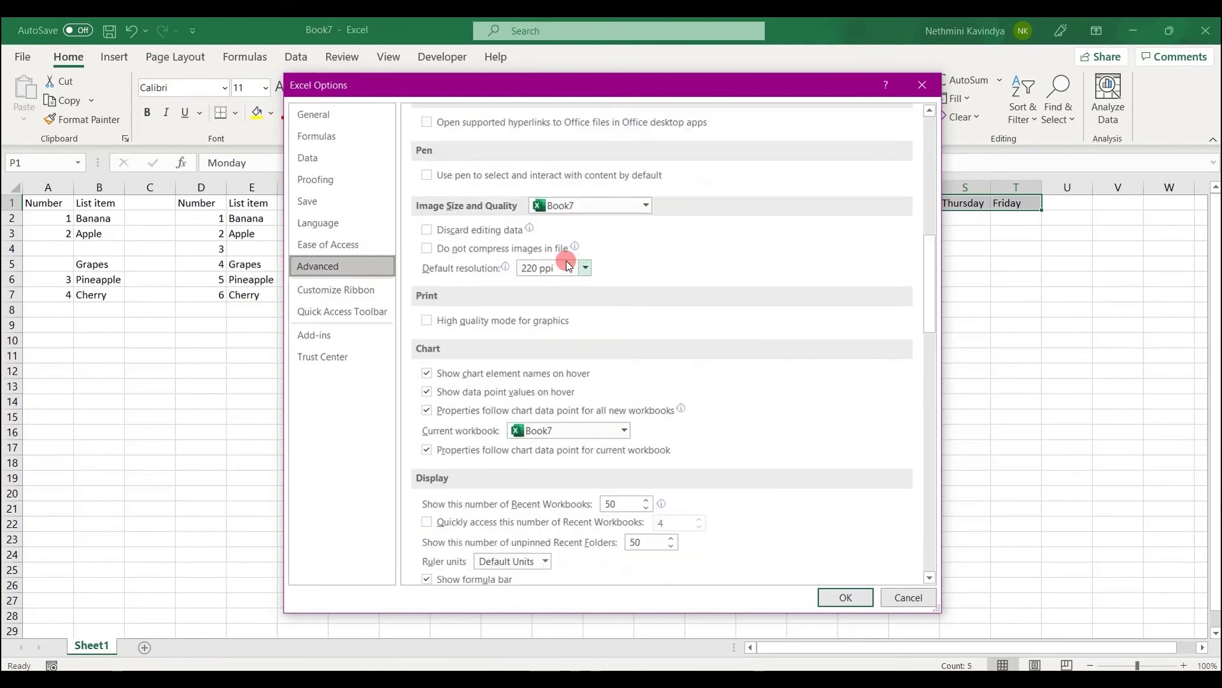
scroll(566, 261, "down", 10)
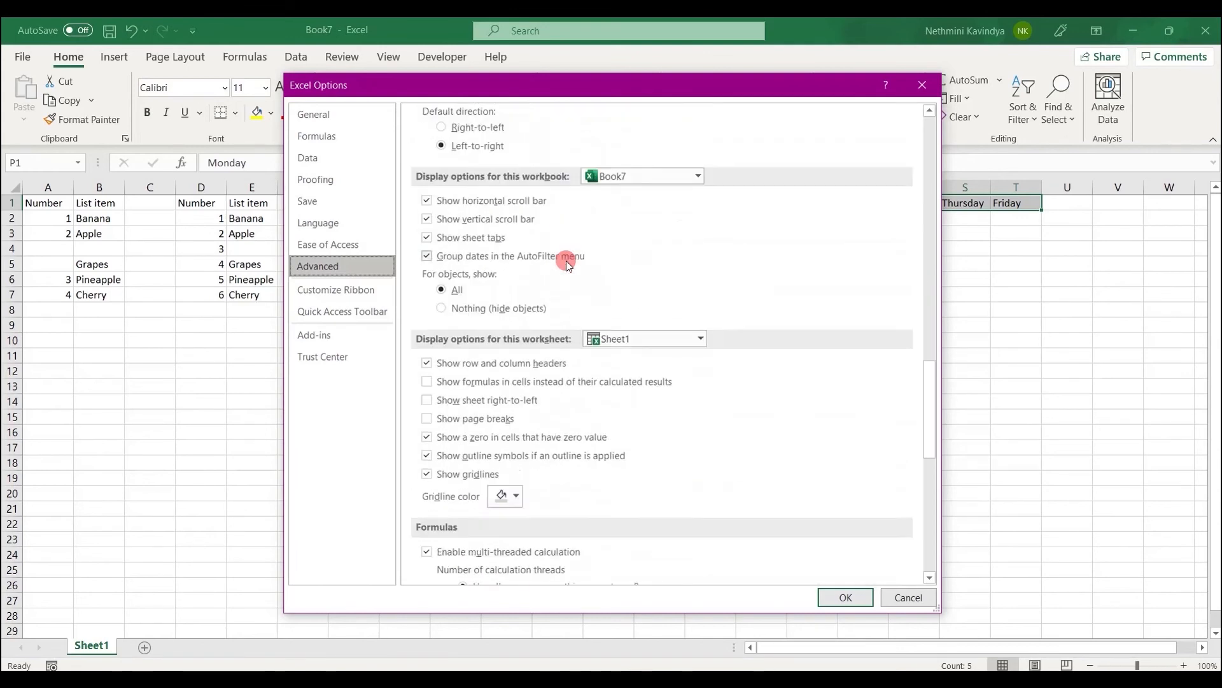
scroll(566, 261, "down", 5)
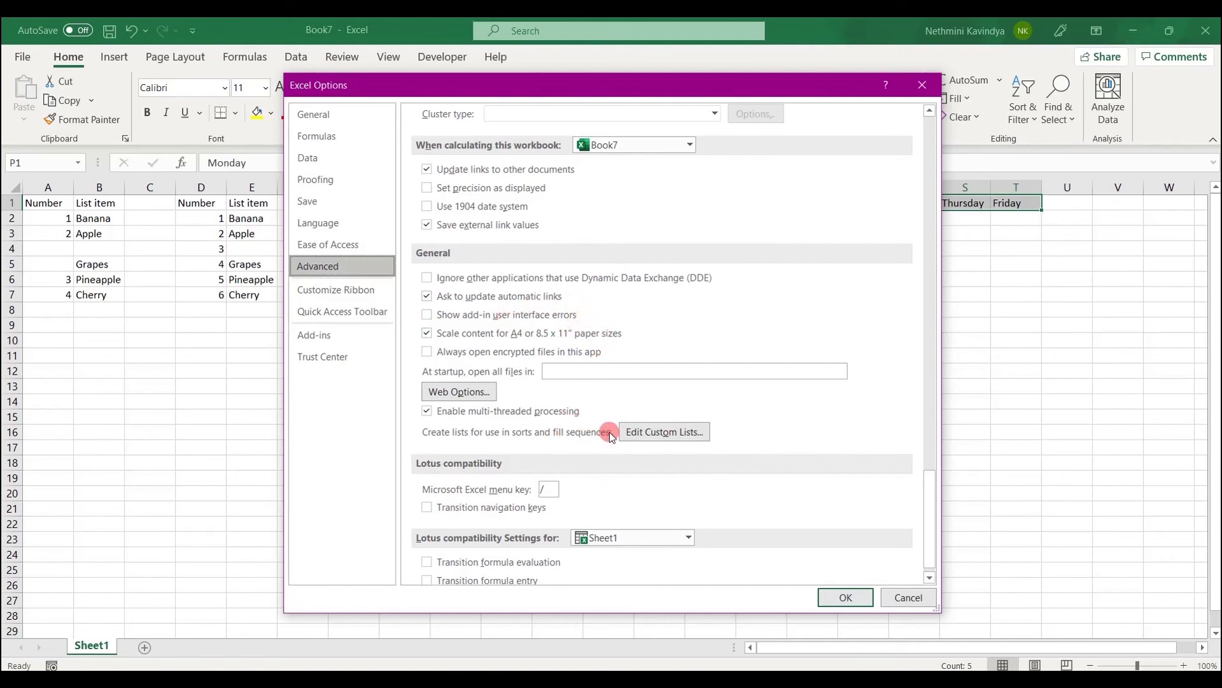
left_click(636, 430)
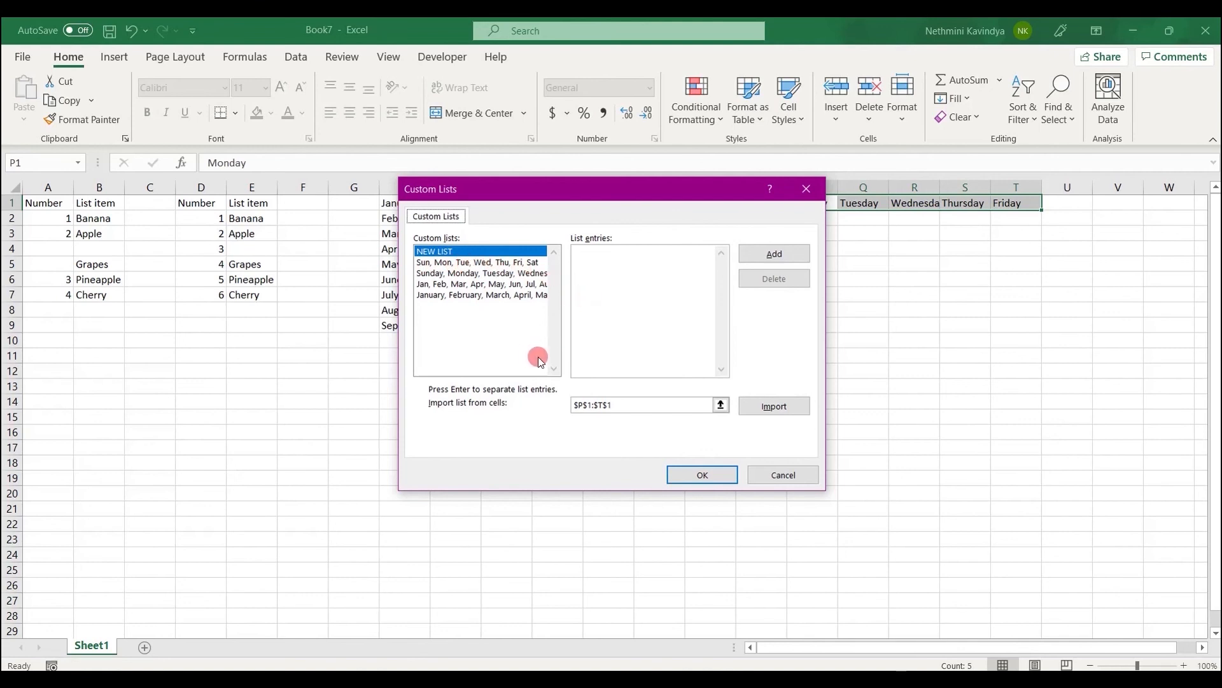
Enter Sri Lanka, India, China and USA as separate entries of a new custom list.
left_click(606, 307)
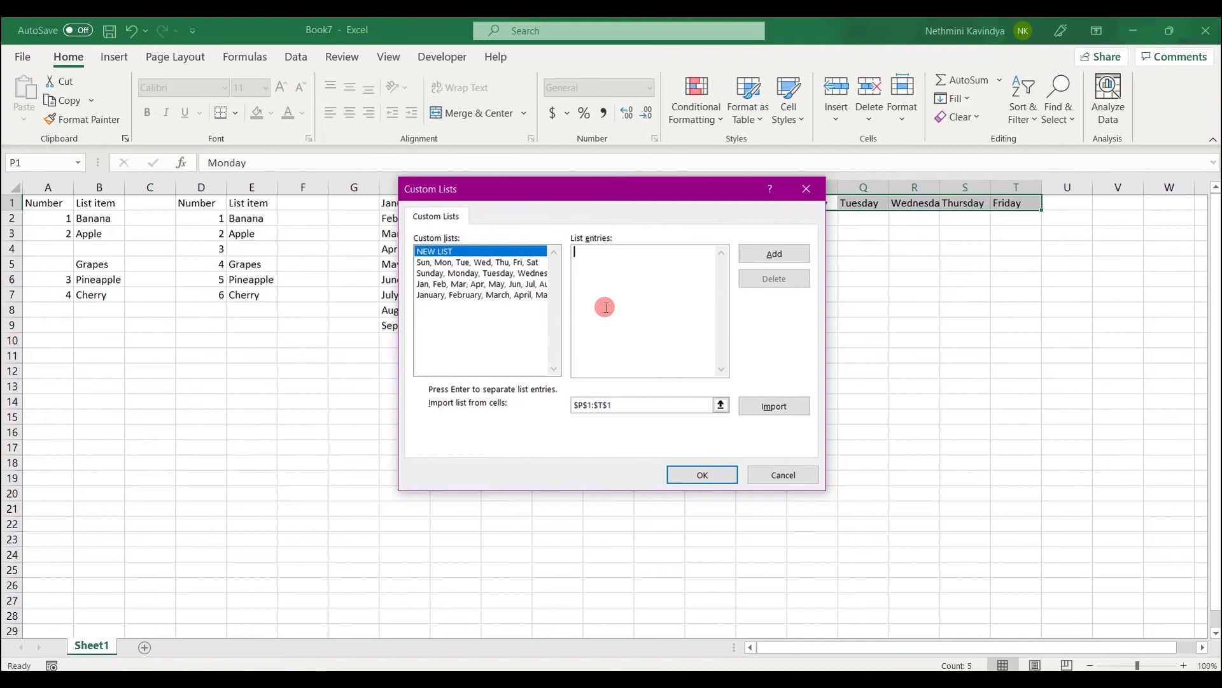
type("Sri Lanka")
key("Return")
type("India")
key("Return")
type("Chna")
key("BackSpace")
key("BackSpace")
type("ina")
key("Return")
type("USA")
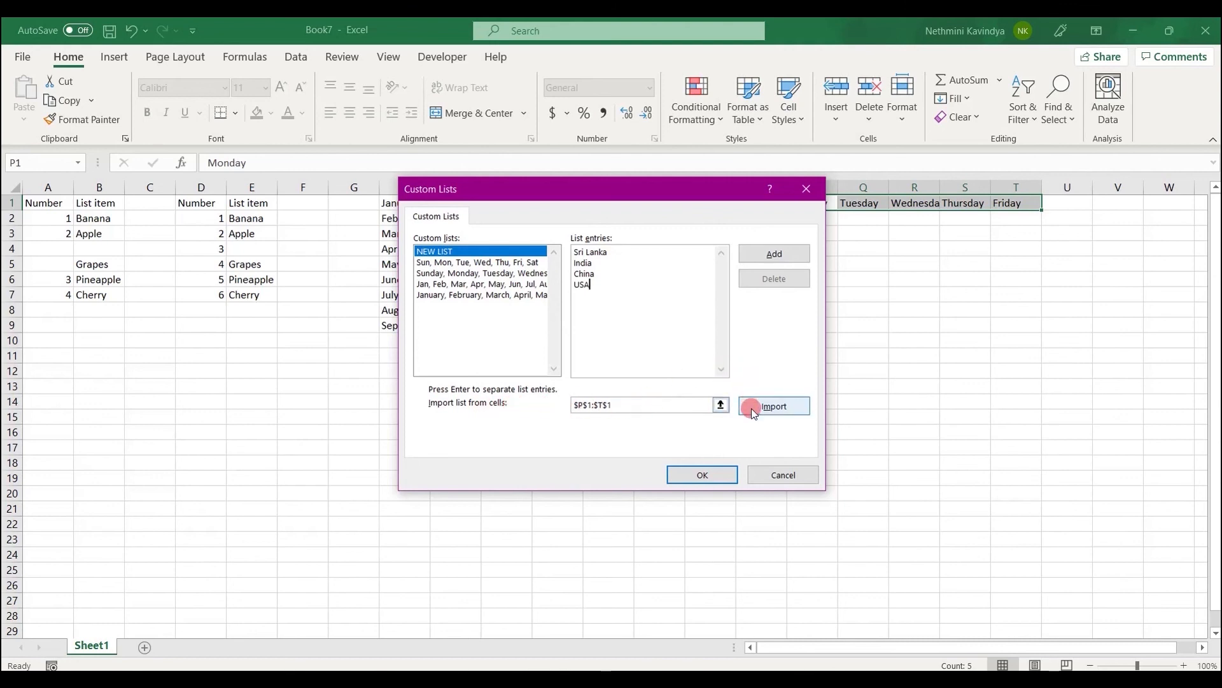
Add the country entries to the custom lists and accept the Excel options.
left_click(771, 265)
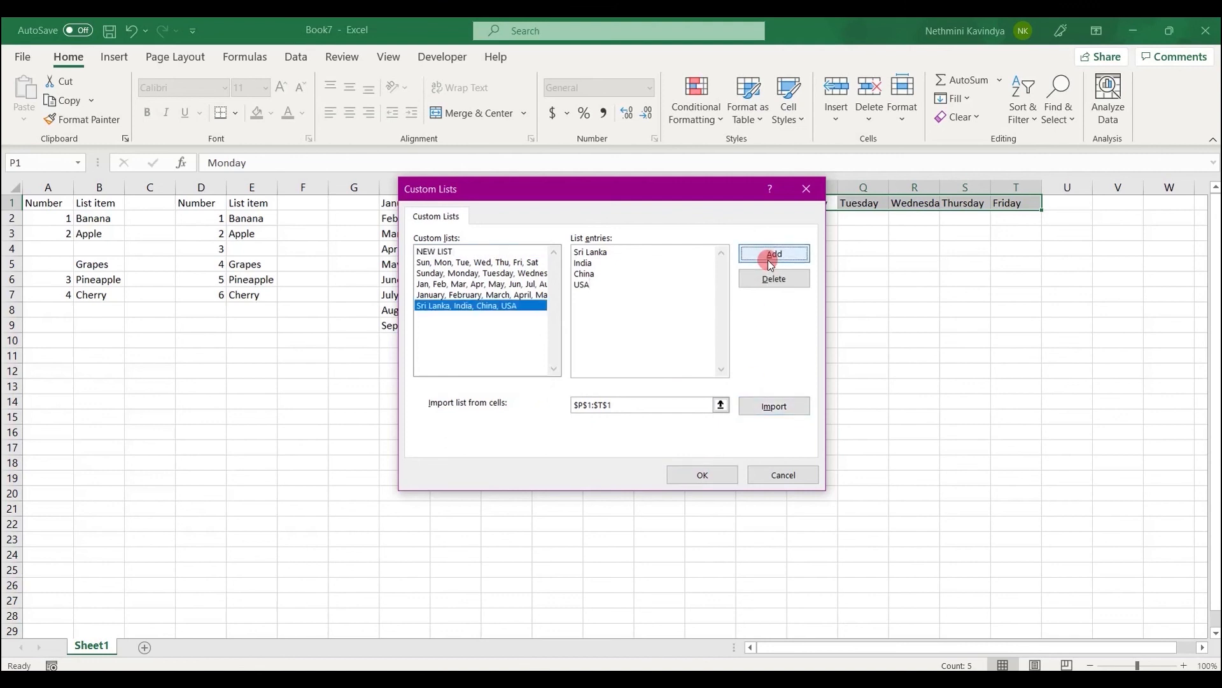
left_click(702, 476)
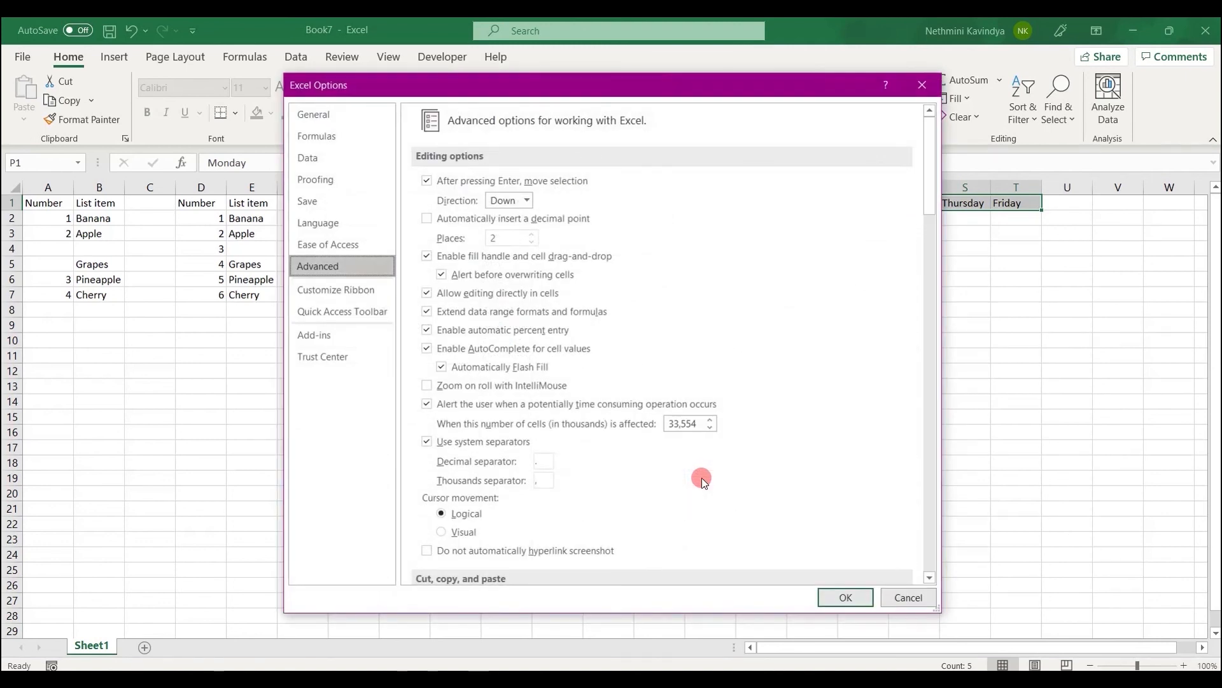
left_click(830, 596)
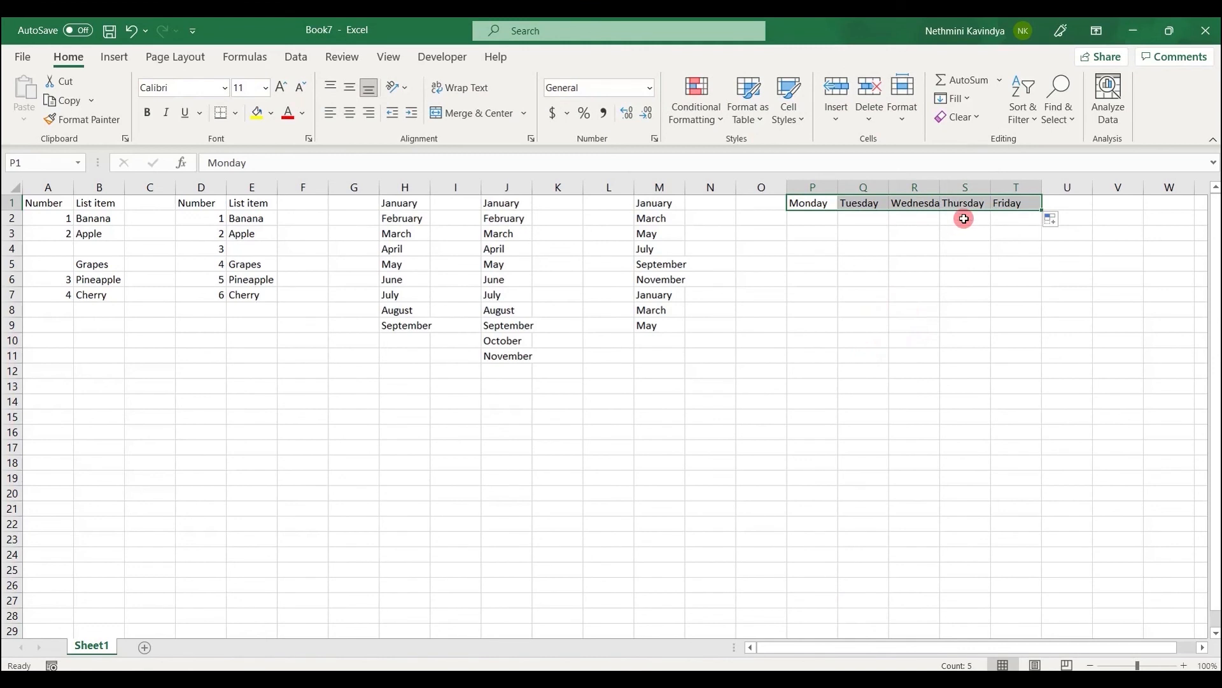
Enter "Sri lanka" in O5 and AutoFill the country list down to O10.
left_click(769, 263)
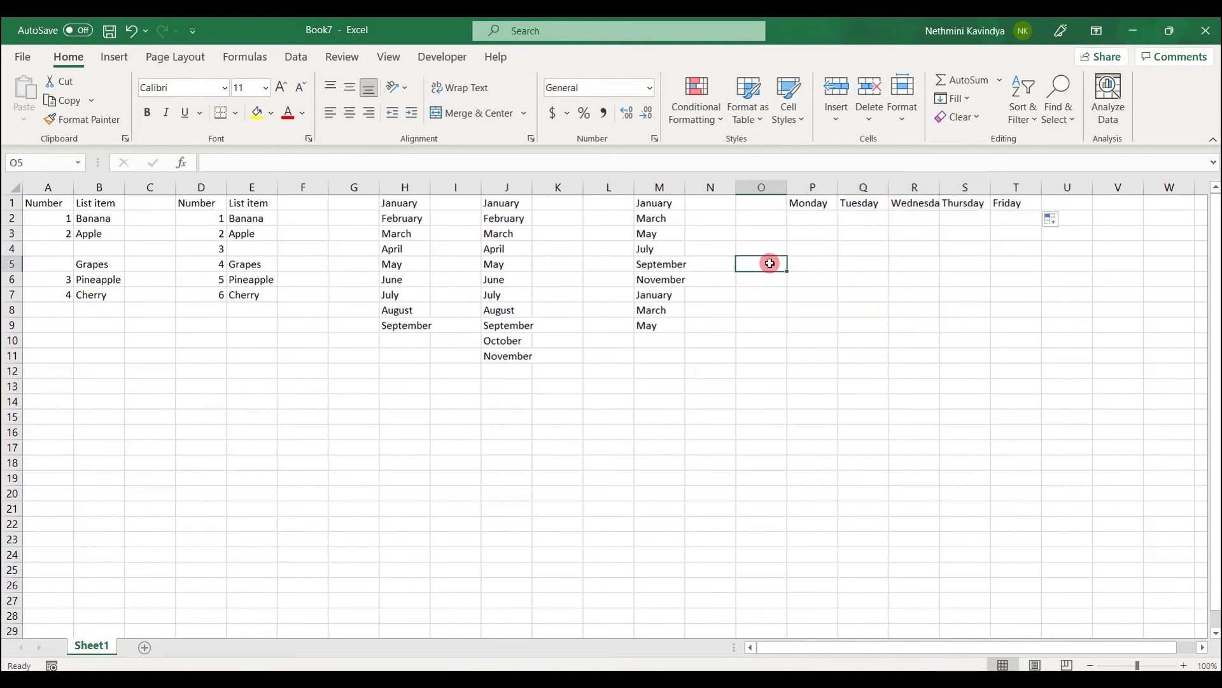
type("Sri ")
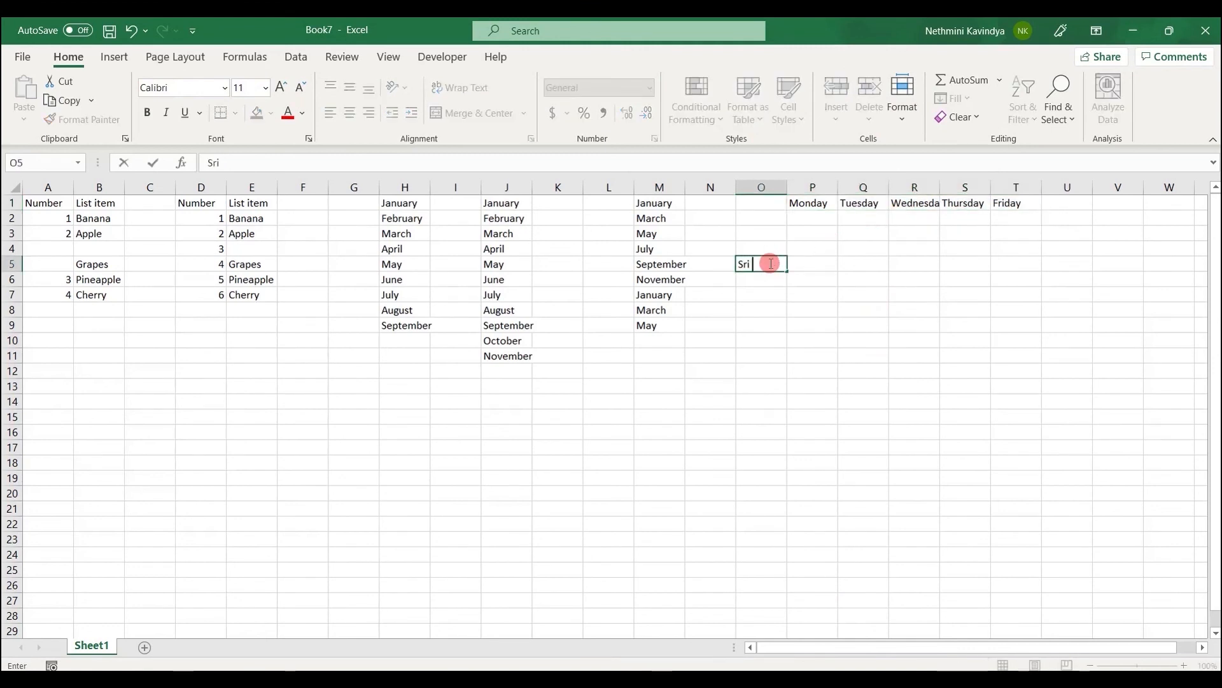
type("lanka")
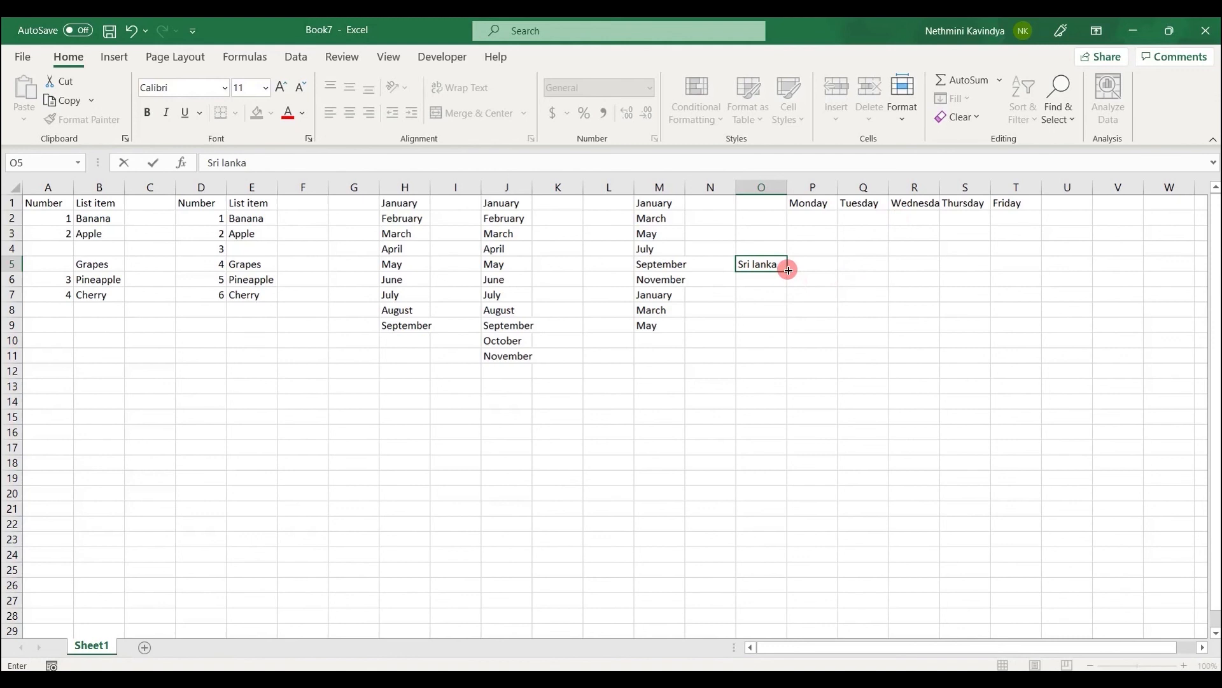
left_click_drag(787, 271, 784, 348)
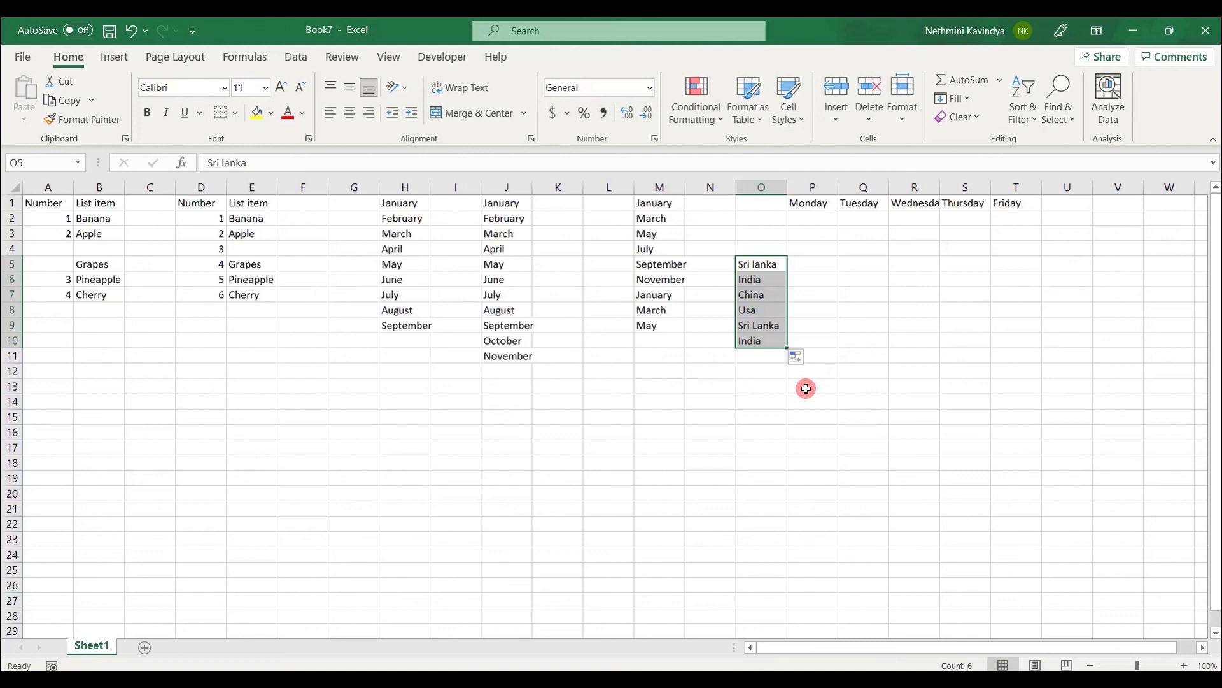
Set the default direction to Right-to-left in the advanced Excel options and add a new worksheet.
left_click(22, 58)
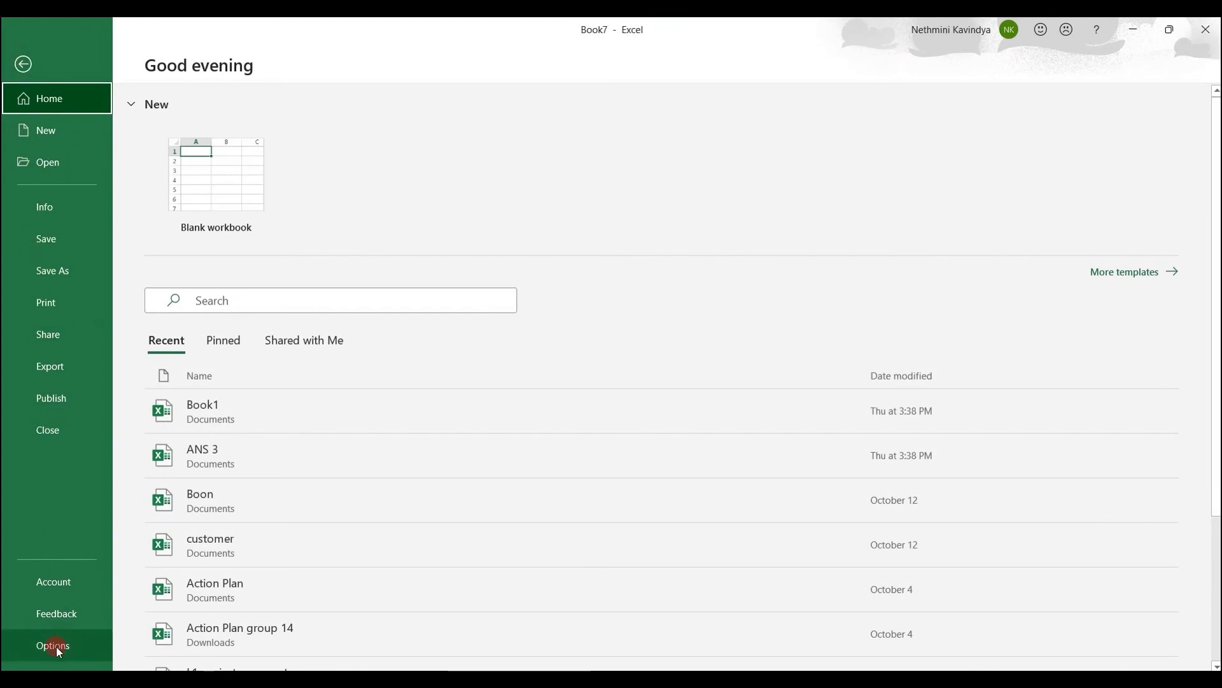
left_click(56, 647)
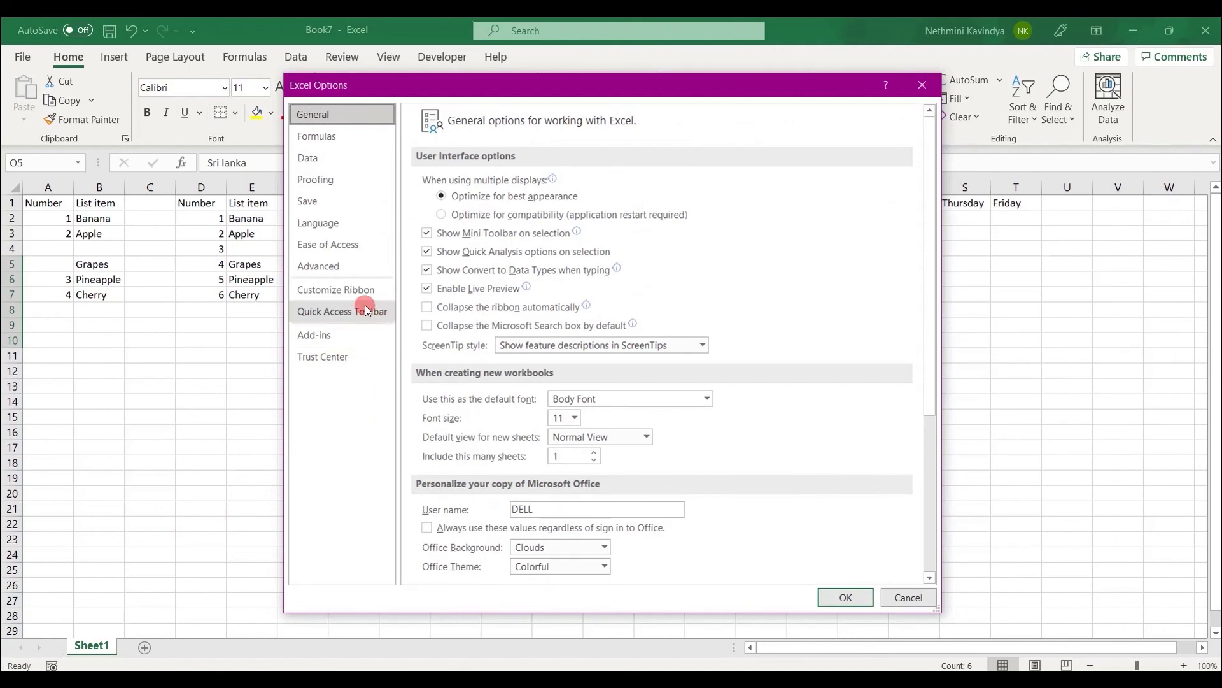
left_click(347, 273)
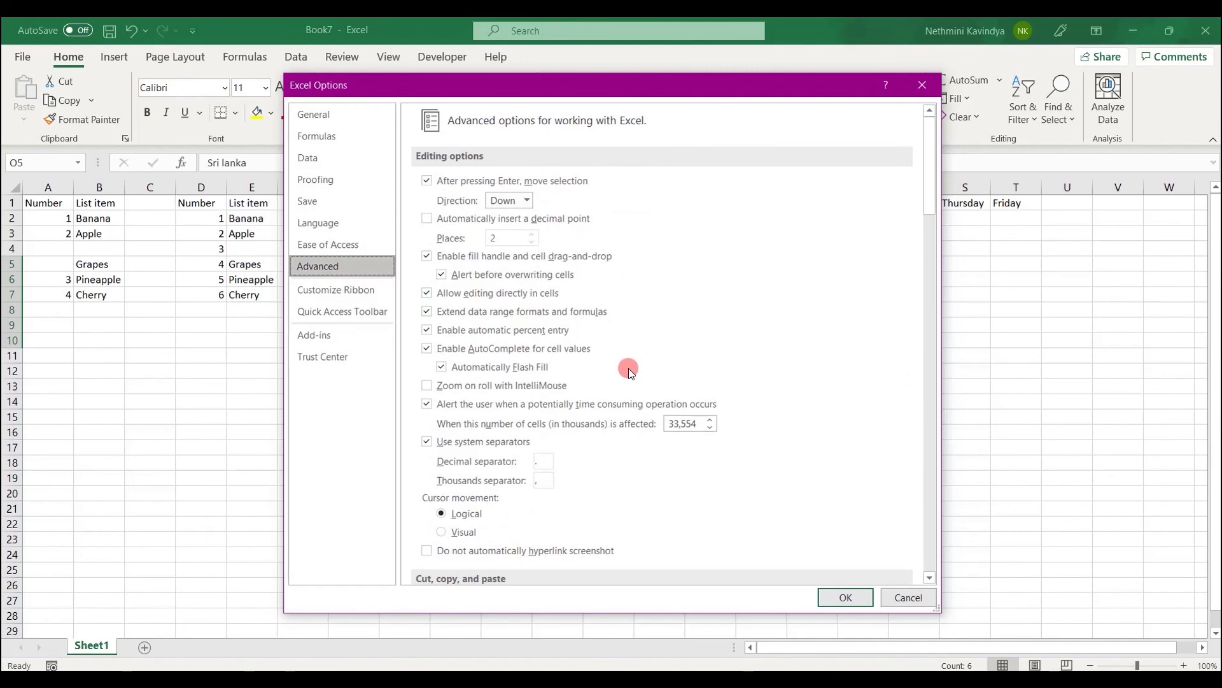
scroll(629, 368, "down", 6)
scroll(628, 368, "down", 6)
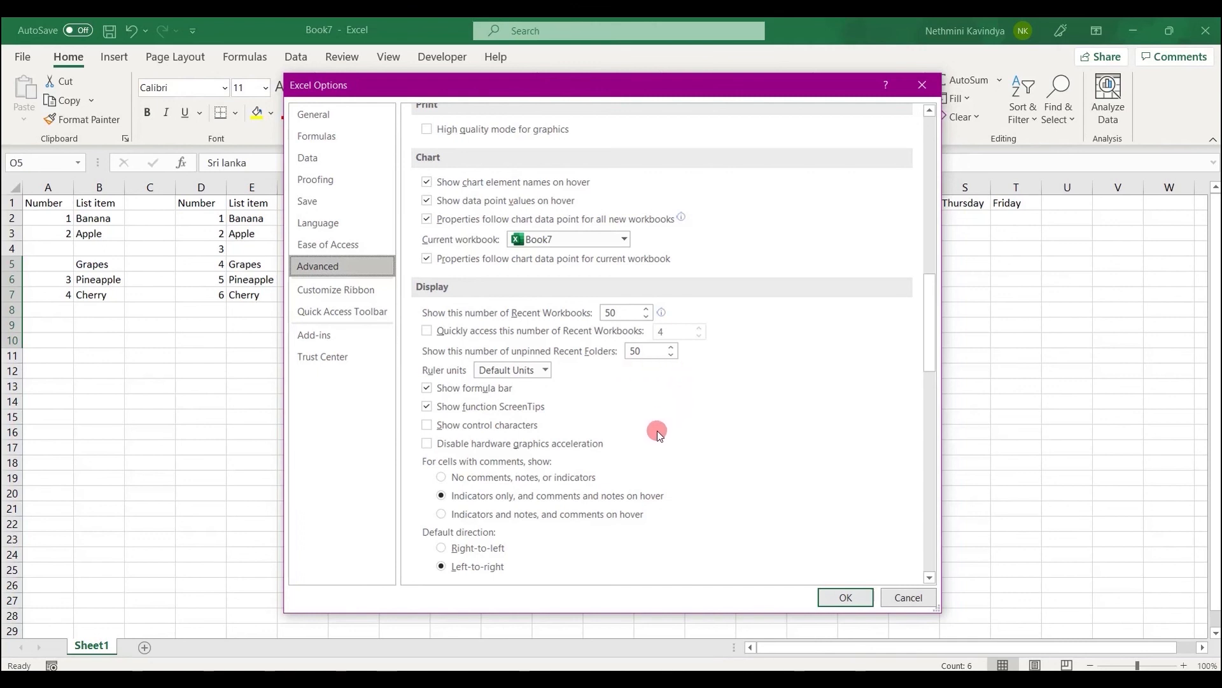
scroll(657, 430, "down", 1)
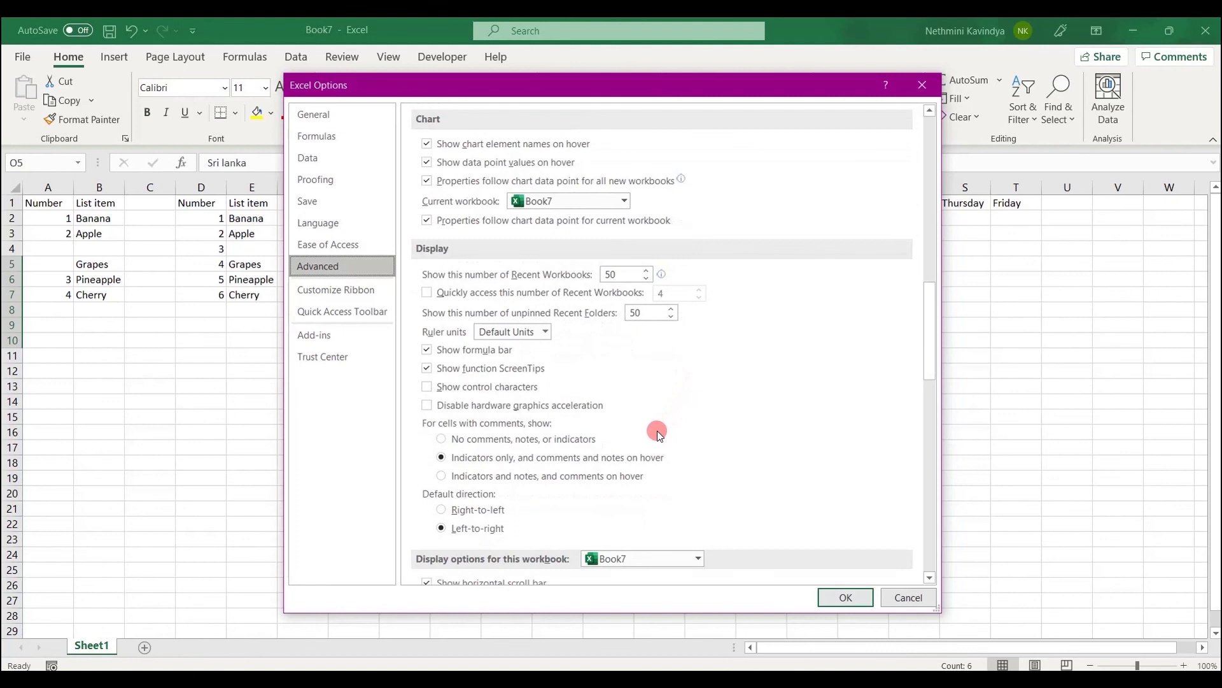
left_click(464, 513)
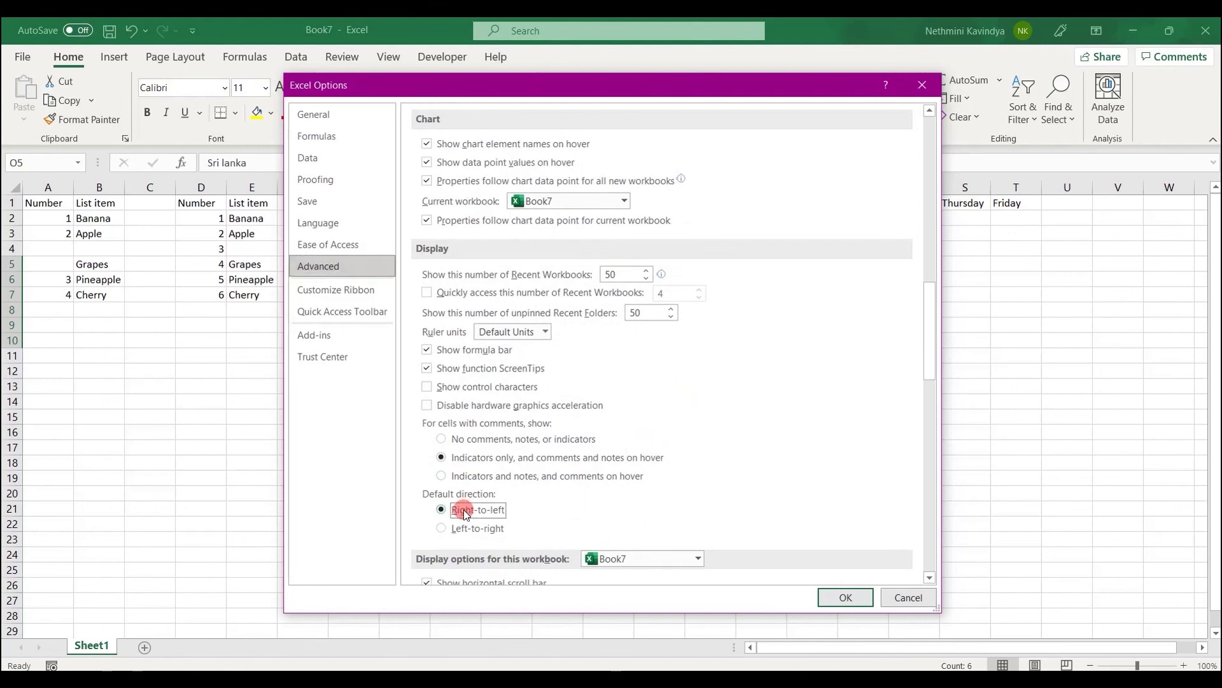
left_click(826, 596)
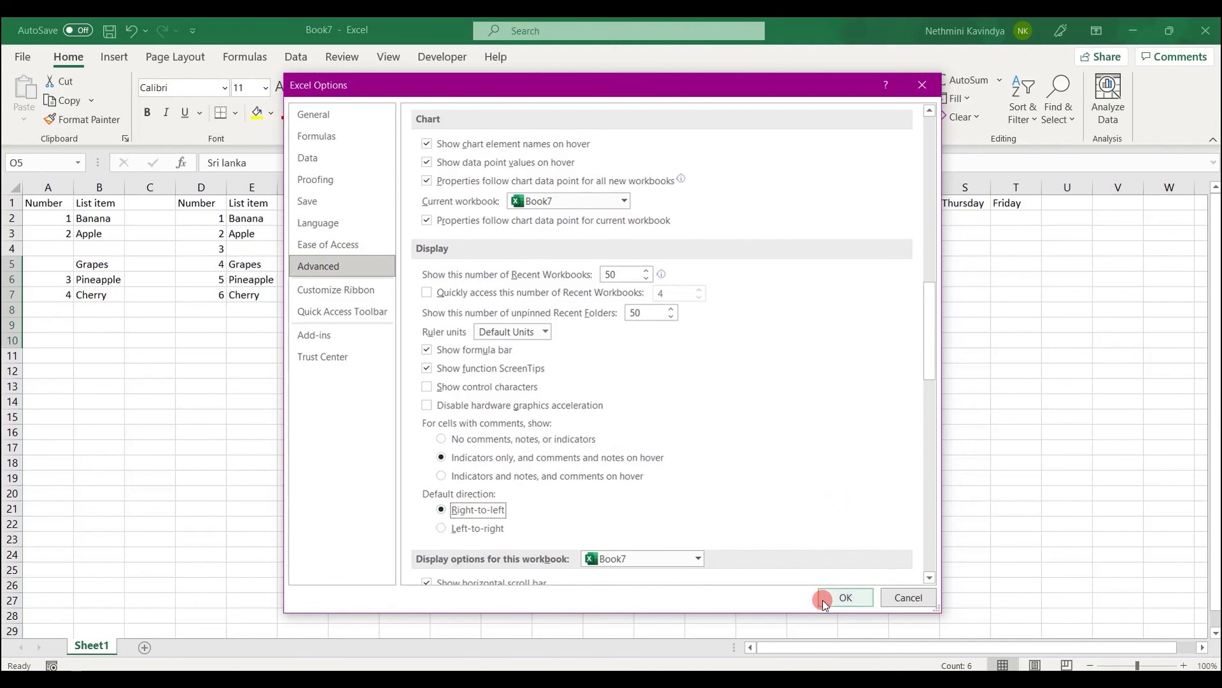
left_click(822, 600)
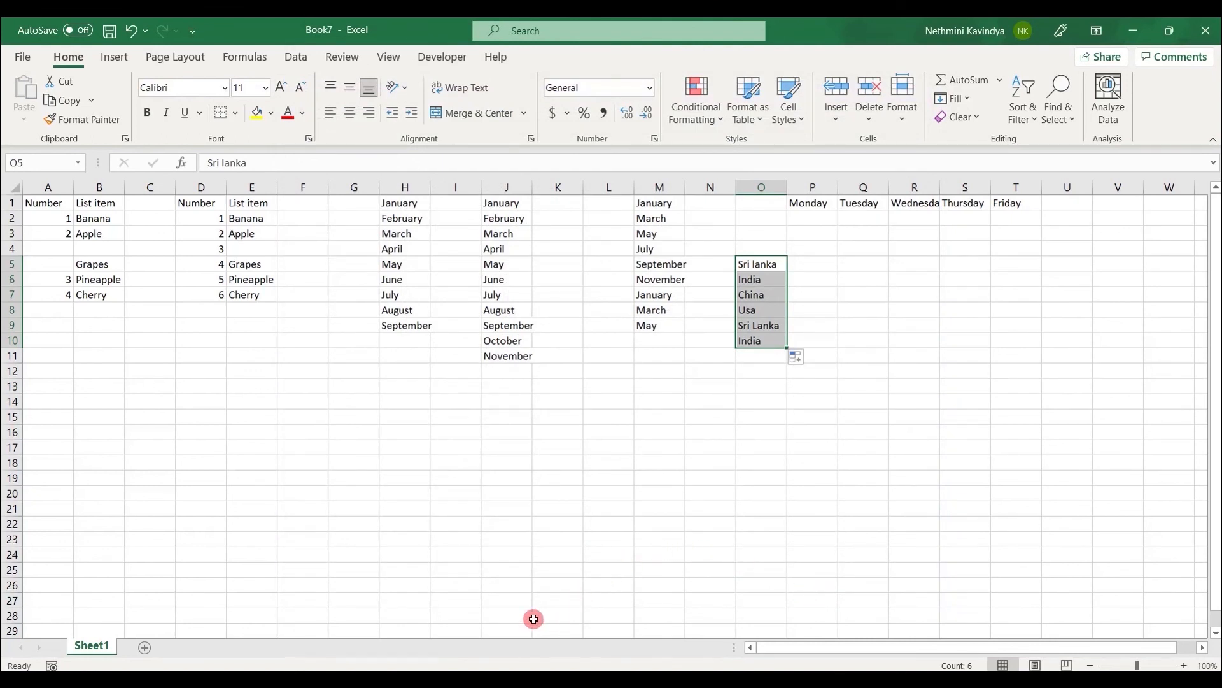
left_click(151, 649)
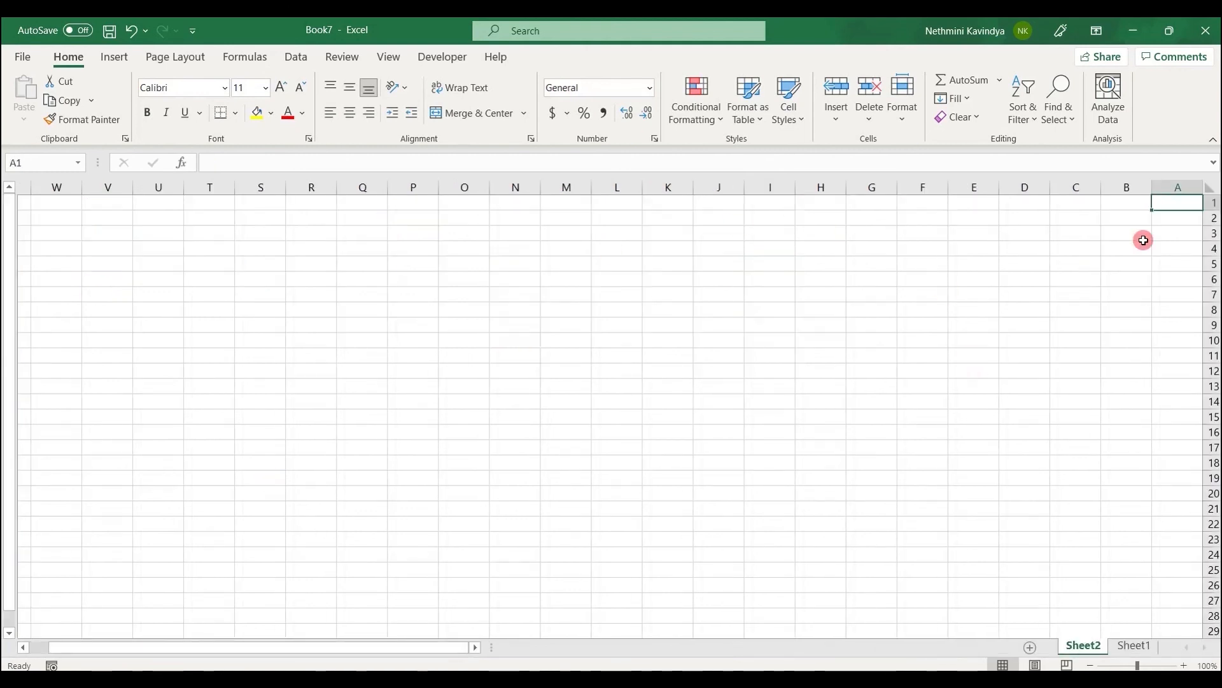